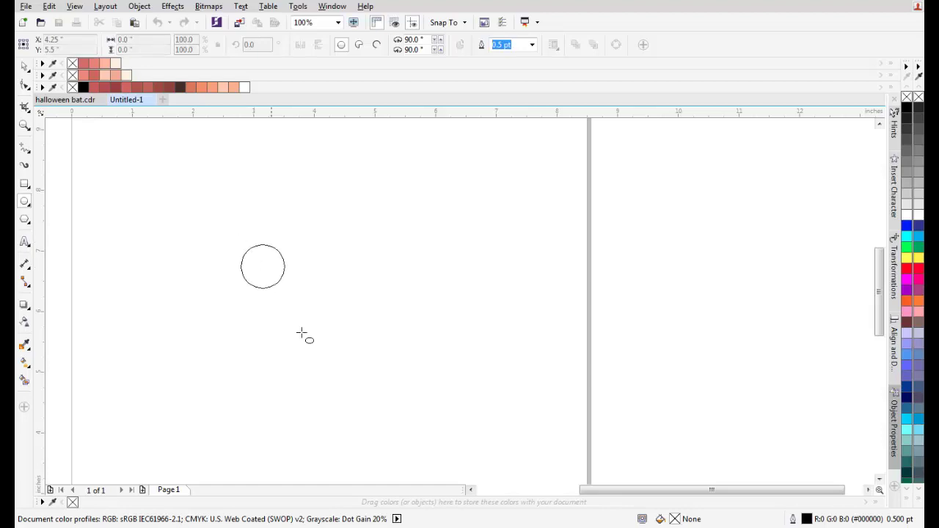
Step: Scale the circle down to about 1.208 inches in diameter and shift it slightly
scroll(318, 322, "up", 2)
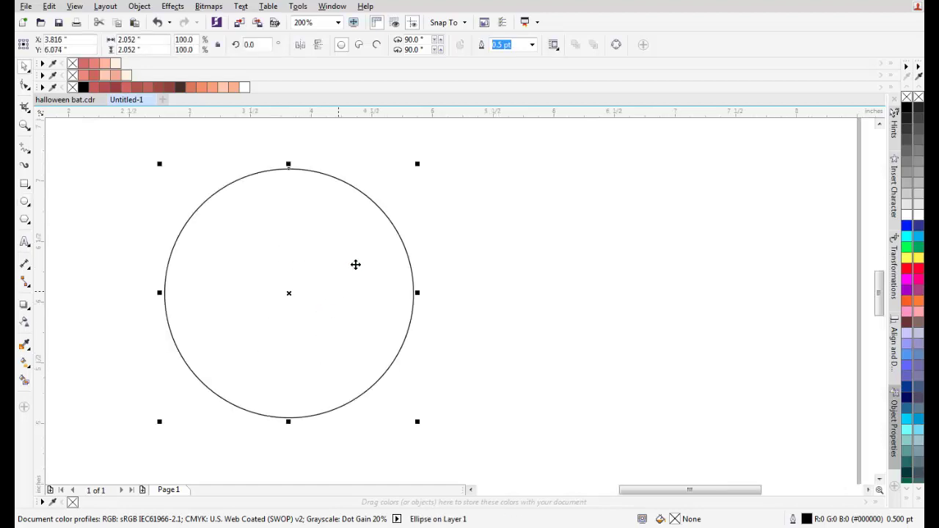
left_click_drag(417, 163, 373, 197)
scroll(389, 245, "down", 3)
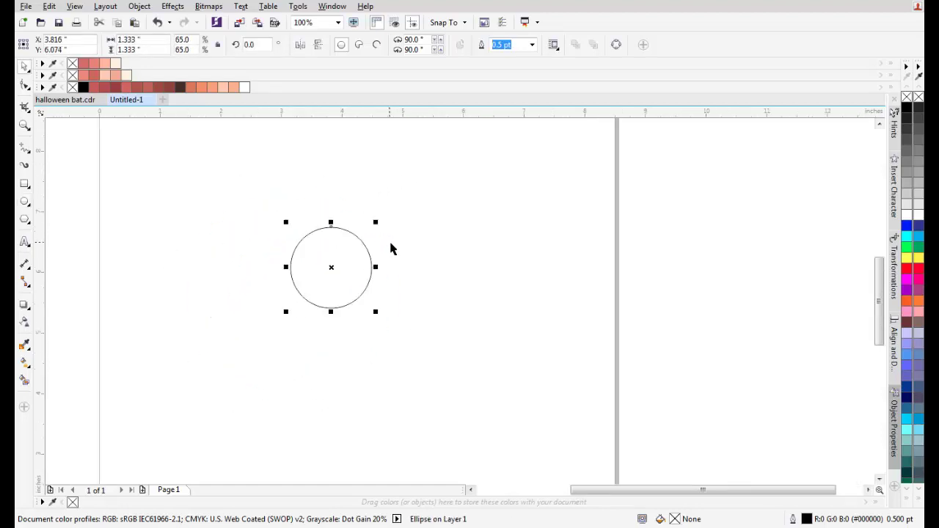
scroll(337, 272, "up", 3)
left_click_drag(330, 267, 361, 276)
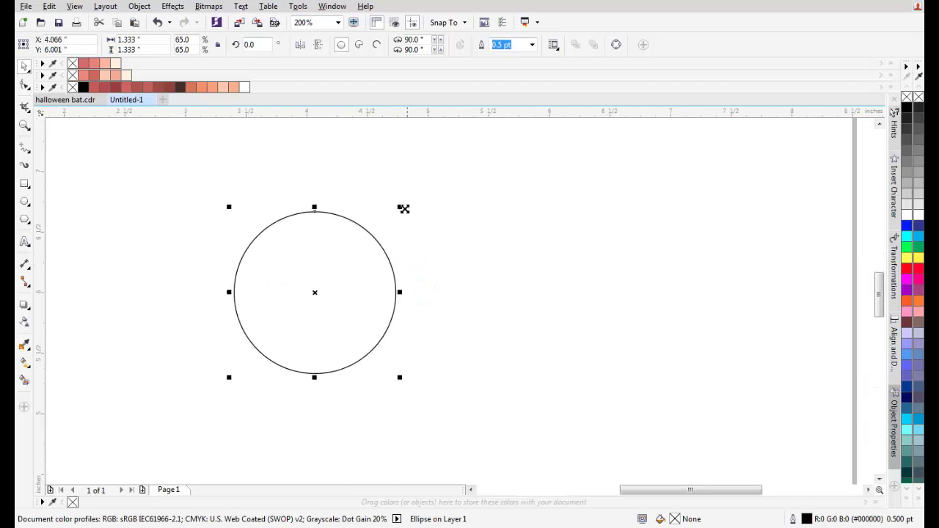
left_click_drag(400, 206, 389, 218)
left_click(382, 269)
scroll(344, 293, "up", 2)
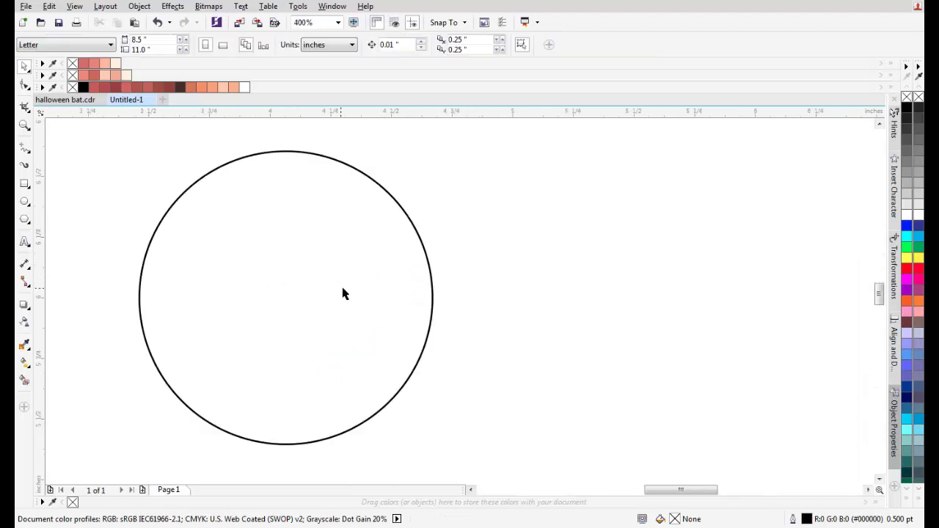
Step: Fill the circle with 90% black and deselect it
left_click(325, 274)
scroll(329, 273, "down", 2)
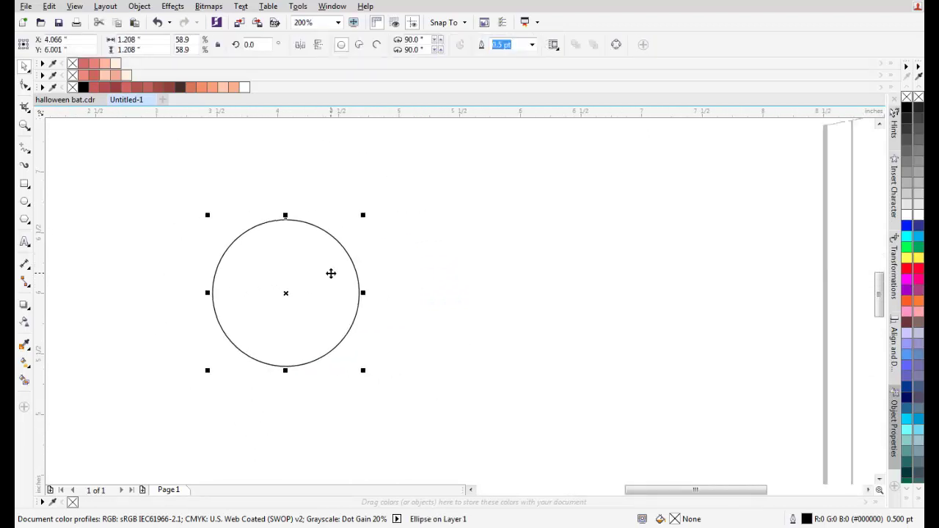
left_click(908, 107)
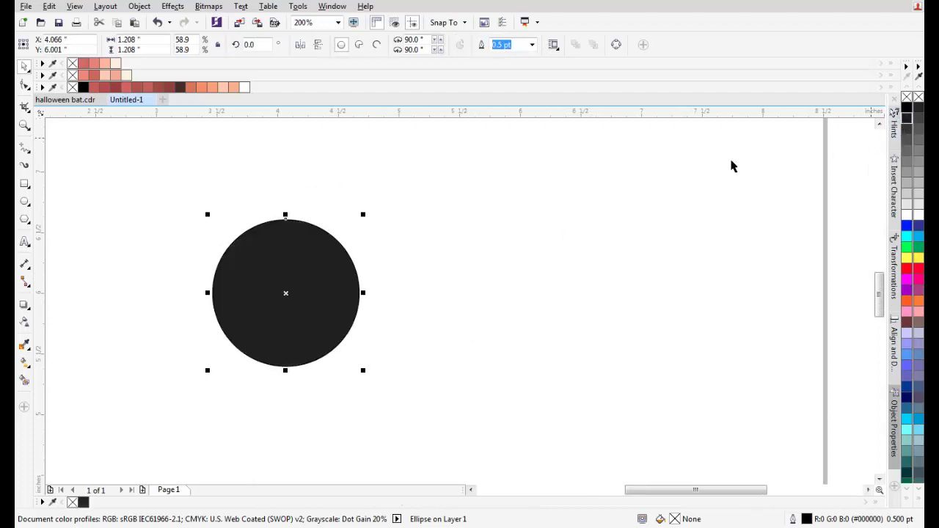
left_click(732, 164)
Step: Draw a three-sided polygon about 0.361 by 0.447 inches overlapping the circle's upper-right edge
scroll(291, 250, "up", 2)
left_click_drag(263, 207, 213, 201)
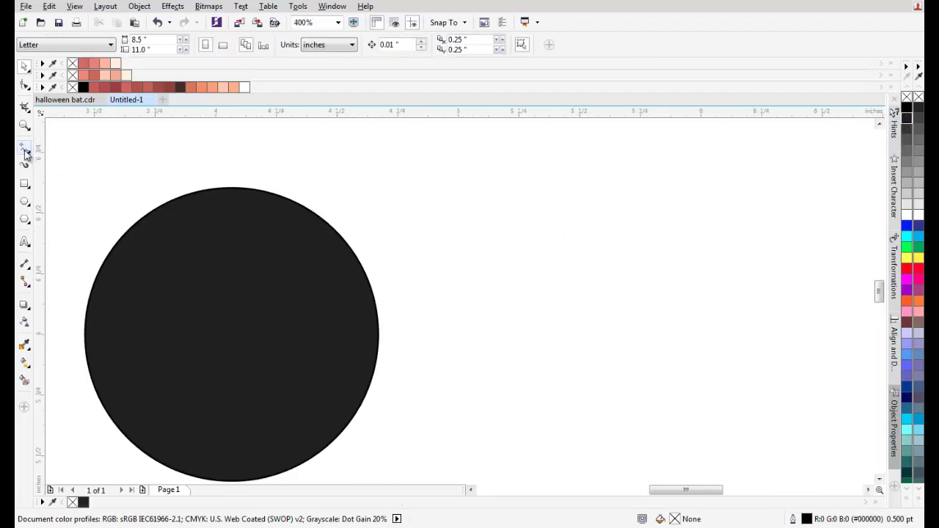
left_click(211, 234)
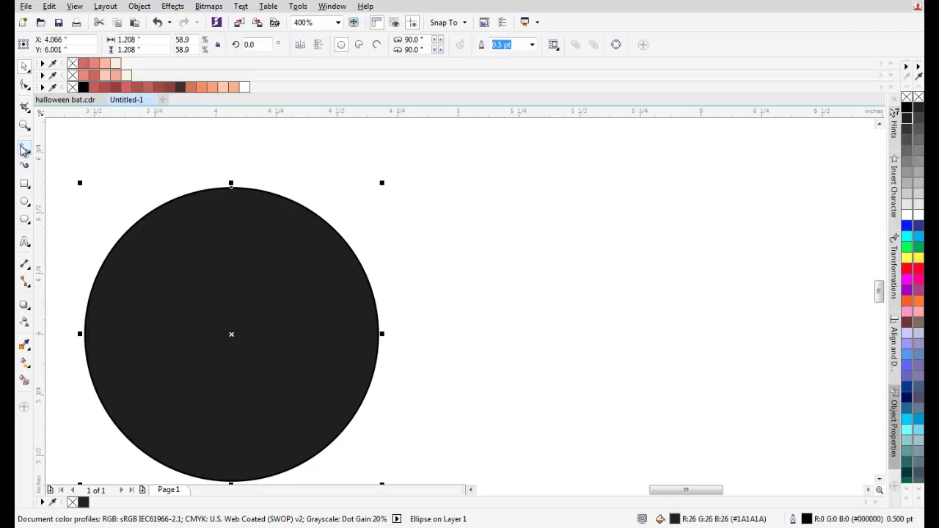
left_click(26, 221)
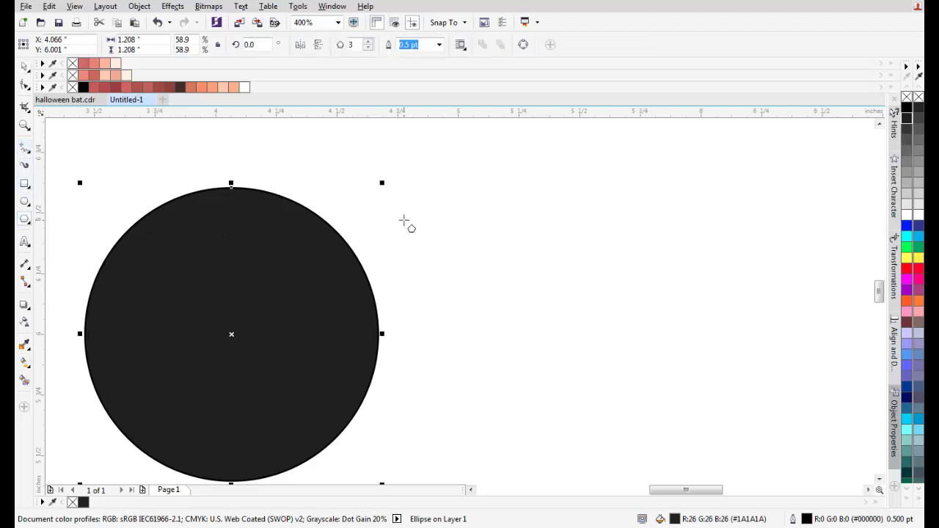
left_click_drag(287, 190, 379, 336)
key("space")
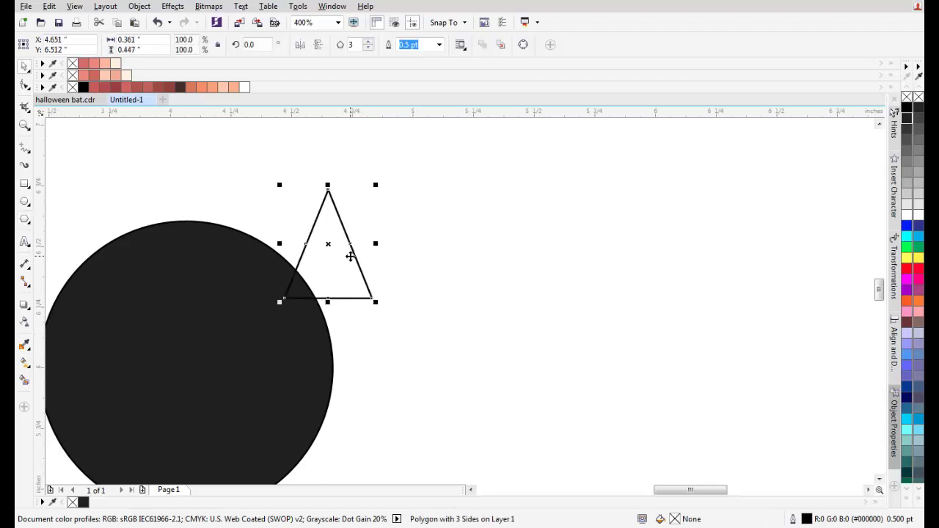
Step: Convert the triangle to curves
scroll(306, 266, "down", 2)
scroll(307, 269, "up", 2)
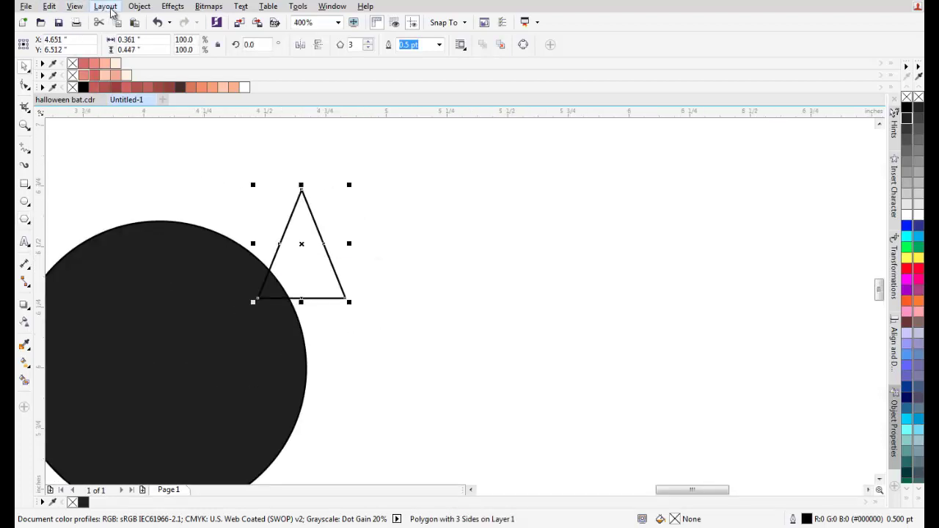
left_click(133, 7)
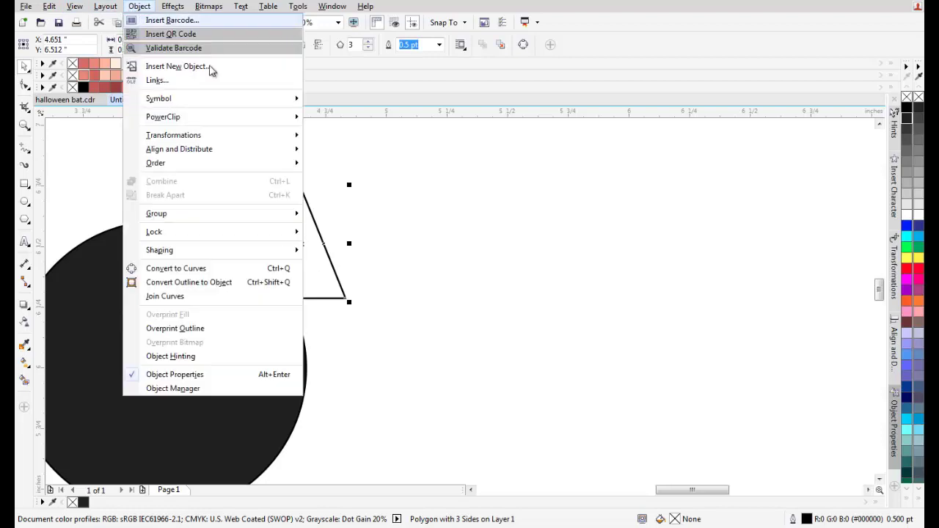
left_click(174, 268)
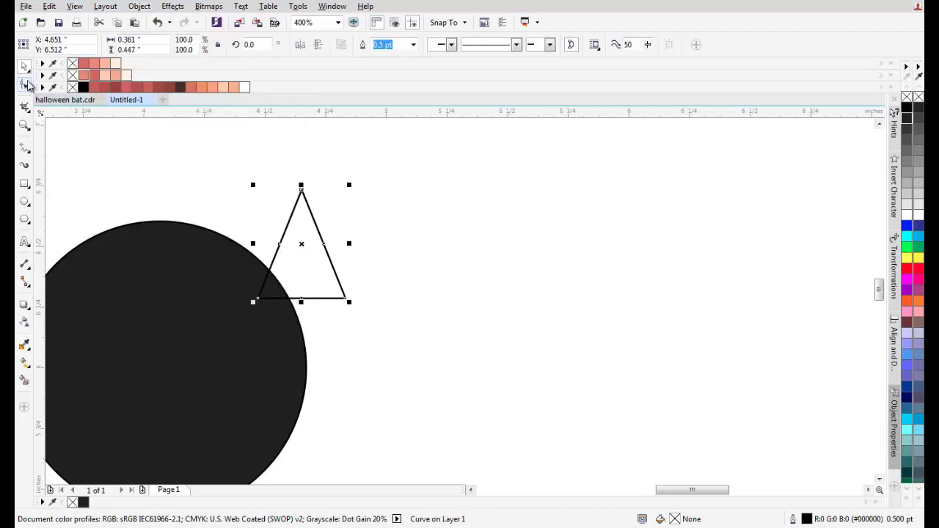
Step: Delete the extra midpoint nodes on the triangle's sides, keeping only its three corner nodes
left_click(24, 86)
left_click_drag(250, 216, 343, 276)
right_click(326, 250)
left_click(354, 269)
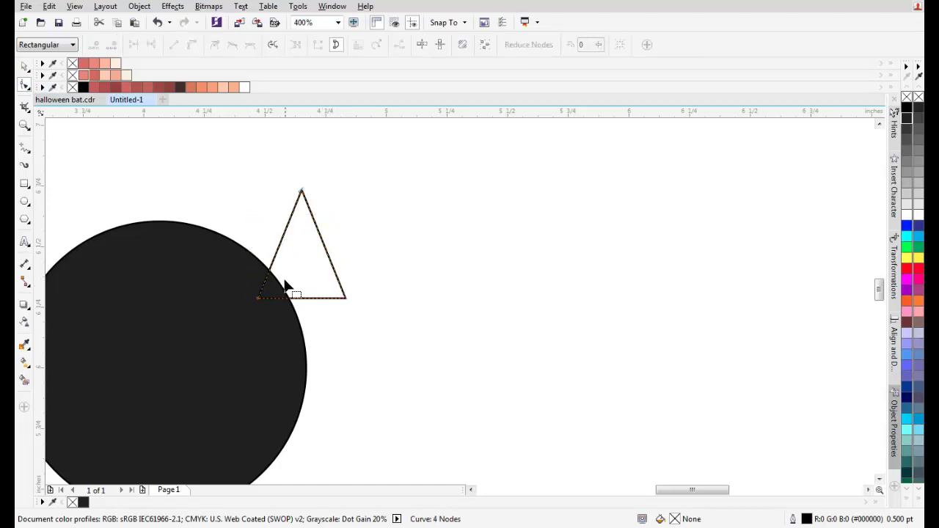
left_click(301, 298)
right_click(301, 301)
left_click(326, 318)
key("space")
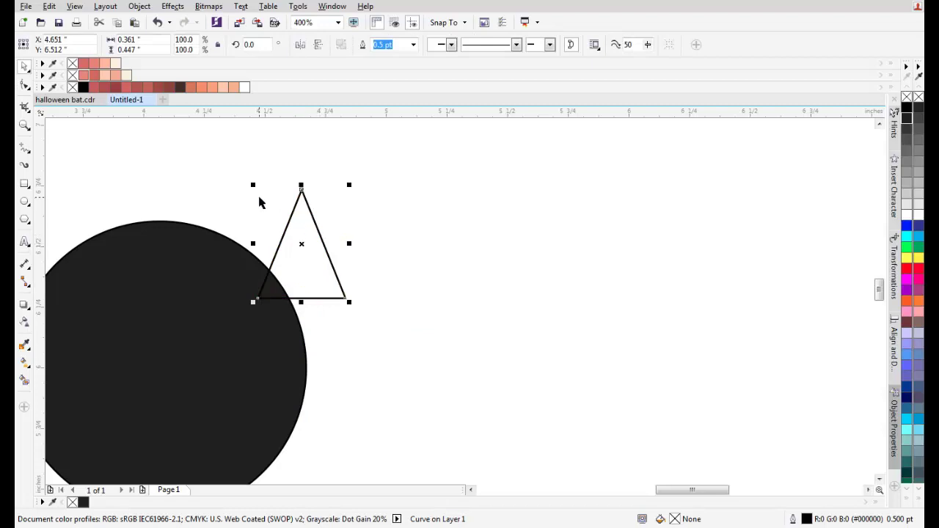
Step: Select all the triangle's nodes and convert its straight segments to curves
left_click(22, 87)
left_click_drag(220, 189, 570, 419)
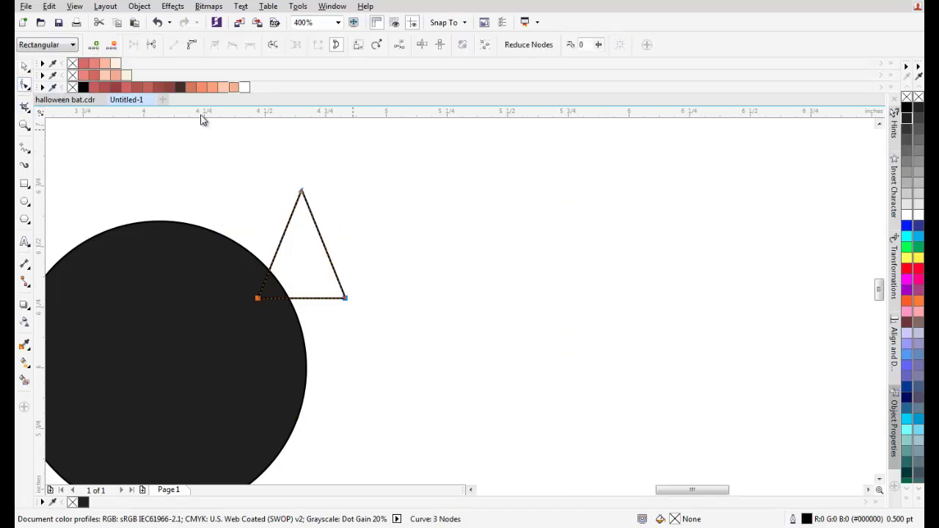
left_click(191, 46)
key("space")
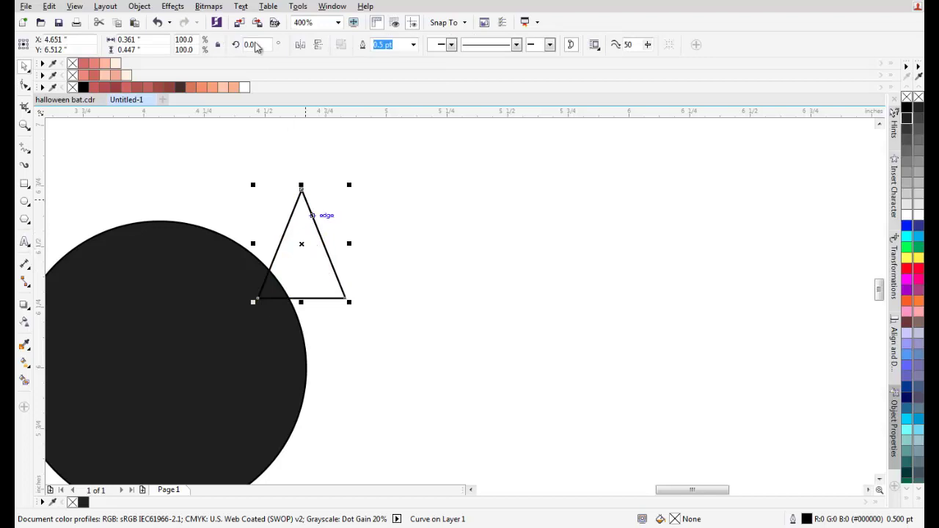
Step: Rotate the triangle to 330° and position it over the circle's upper-right edge as an ear
left_click(295, 206)
left_click(305, 233)
left_click(305, 233)
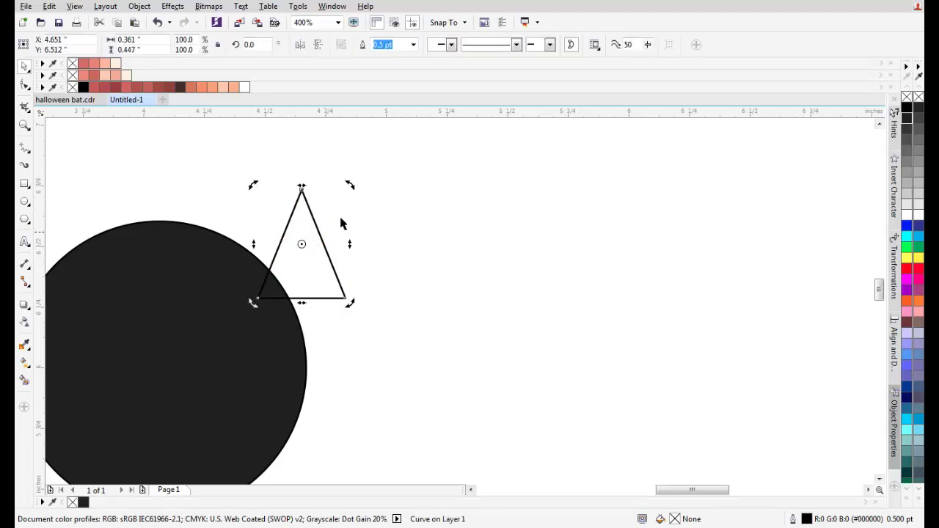
left_click_drag(351, 188, 370, 218)
left_click(304, 247)
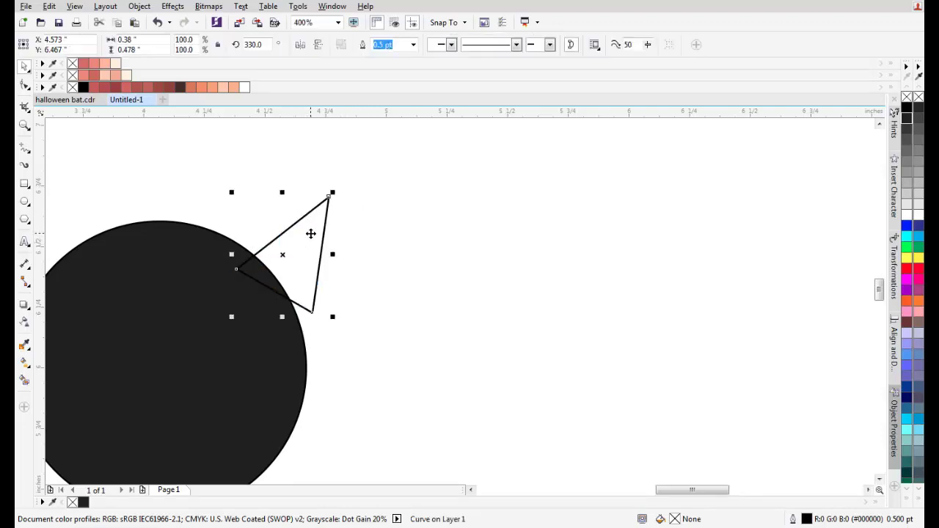
left_click(312, 234)
left_click_drag(336, 193, 314, 209)
left_click(287, 260)
scroll(287, 266, "down", 1)
scroll(292, 269, "up", 2)
Step: Bend the triangle's two long sides outward with the Shape tool to form a pointed, rounded ear
left_click(296, 243)
key("F10")
left_click_drag(397, 254, 411, 259)
left_click_drag(450, 223, 394, 272)
left_click_drag(334, 190, 375, 283)
left_click_drag(348, 359, 354, 367)
mouse_move(254, 309)
left_mouse_down()
mouse_move(316, 275)
mouse_move(286, 250)
mouse_move(246, 306)
left_mouse_up()
left_click(232, 305)
Step: Refine the bulge of the ear's upper-left side by adjusting both of its curve handles
scroll(295, 298, "down", 3)
scroll(311, 285, "up", 4)
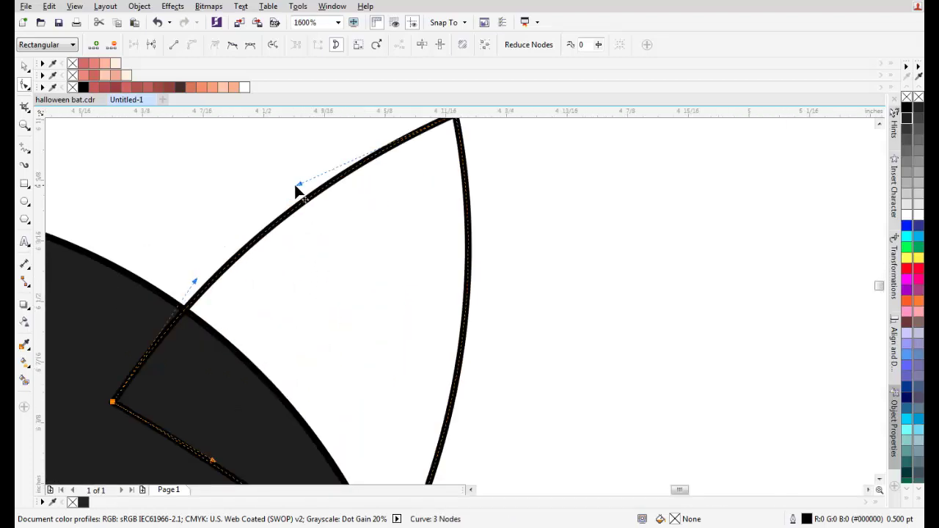
left_click_drag(297, 185, 294, 179)
left_click_drag(195, 281, 185, 278)
scroll(209, 276, "down", 1)
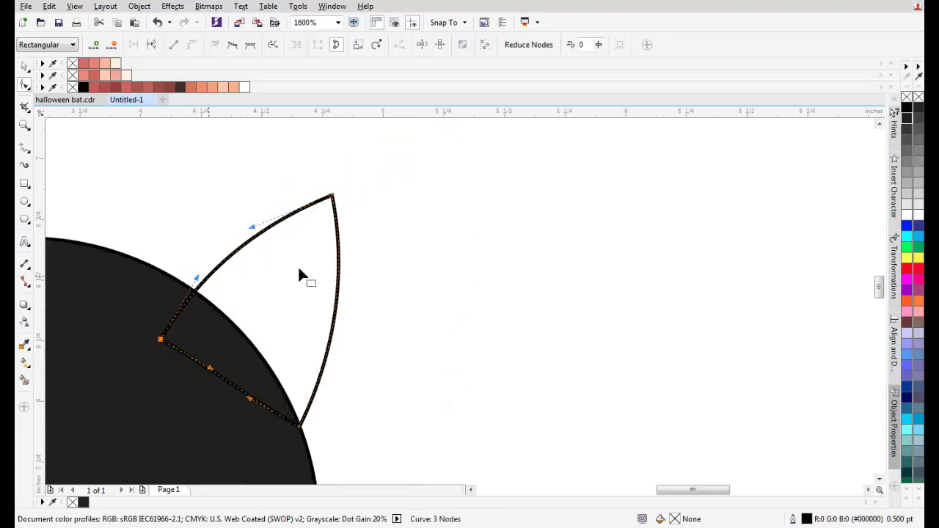
scroll(299, 274, "down", 2)
key("space")
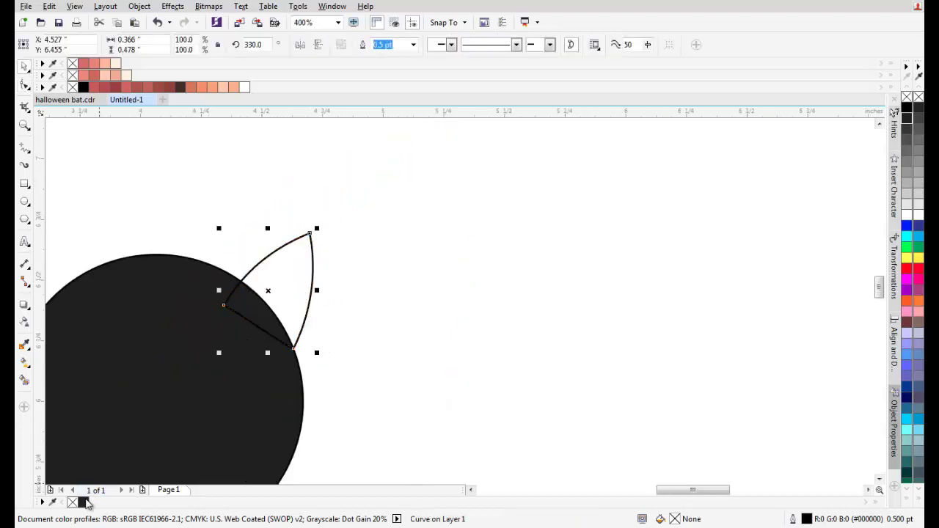
Step: Fill the ear with 90% black and send it to the back of the page behind the circle
left_click(83, 503)
scroll(315, 298, "up", 2)
right_click(332, 273)
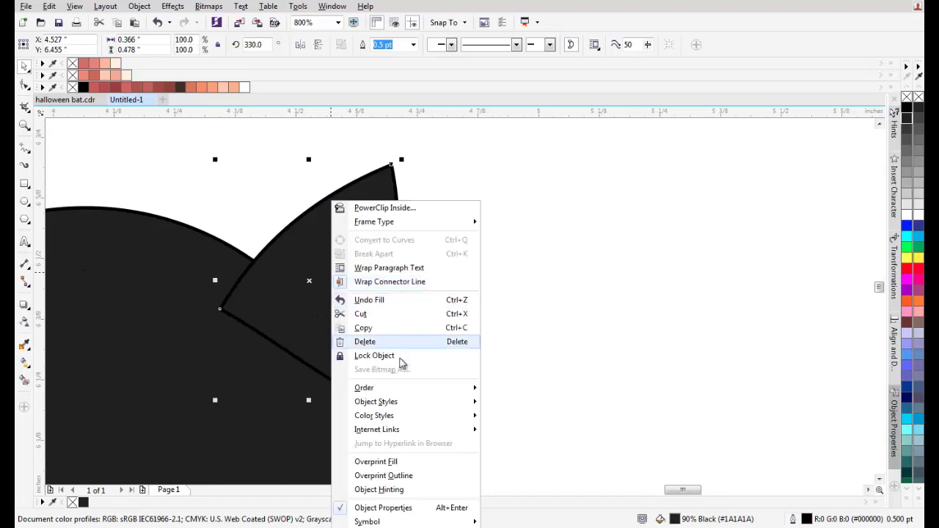
mouse_move(411, 389)
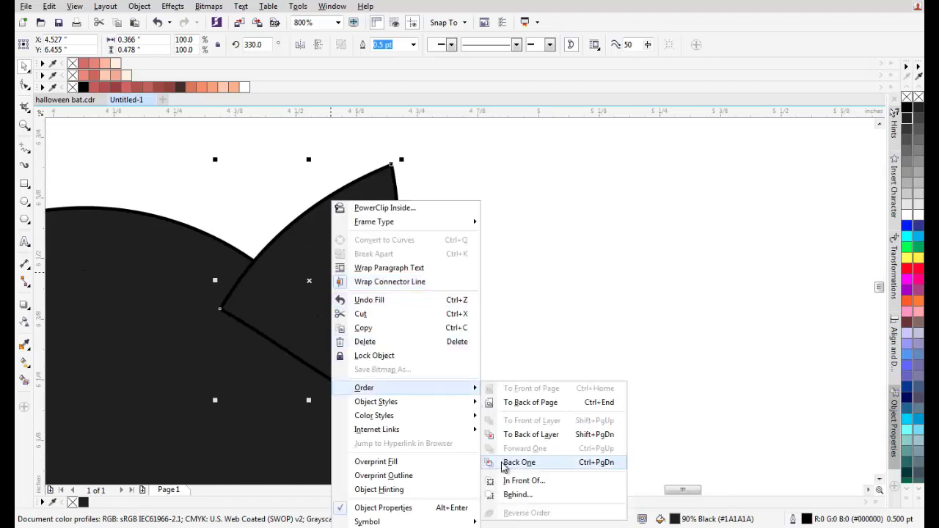
left_click(529, 403)
scroll(329, 266, "down", 4)
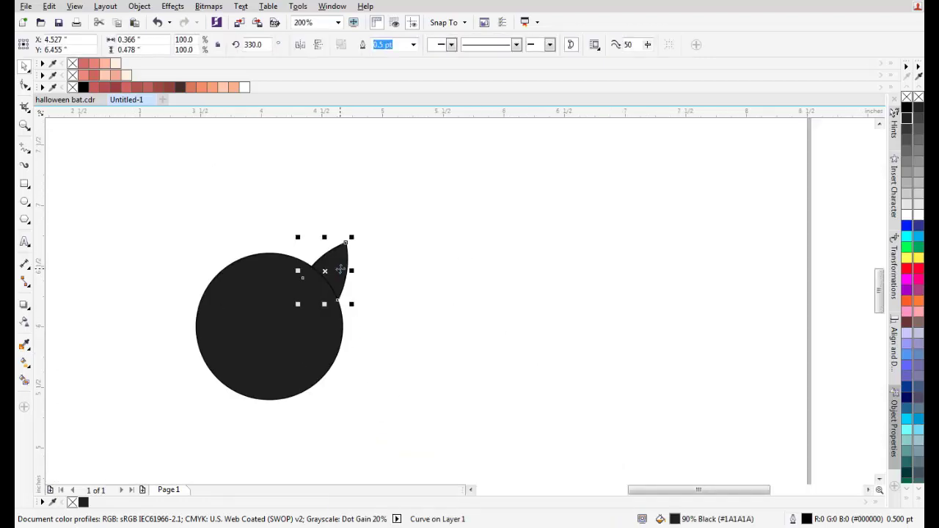
Step: Rotate the ear to 315° and move it against the circle's upper-right edge
scroll(341, 269, "up", 2)
left_click(336, 256)
left_click_drag(367, 188, 390, 202)
left_click_drag(332, 300, 350, 291)
scroll(347, 292, "down", 1)
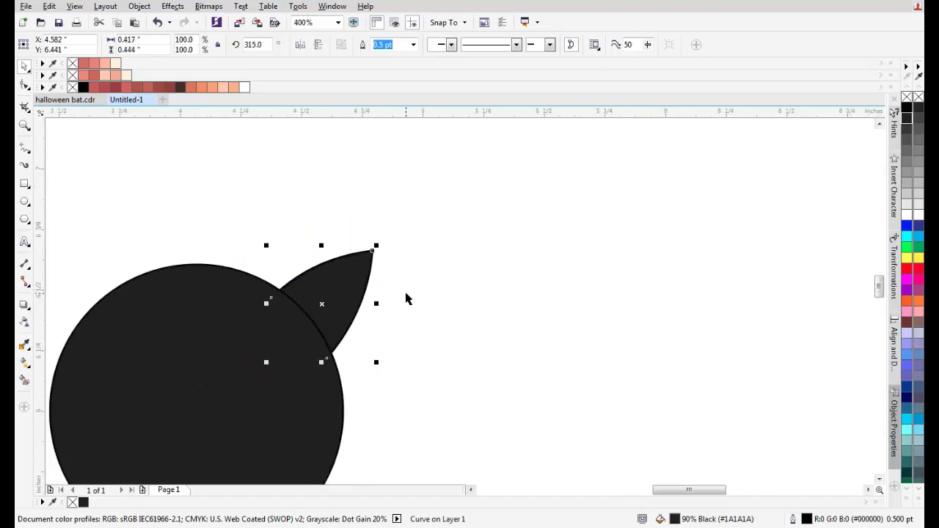
Step: Adjust the ear's upper base node so that its base sits neatly behind the circle's edge
scroll(316, 312, "up", 1)
key("F10")
left_click_drag(309, 327, 347, 415)
left_click_drag(227, 289, 225, 276)
key("space")
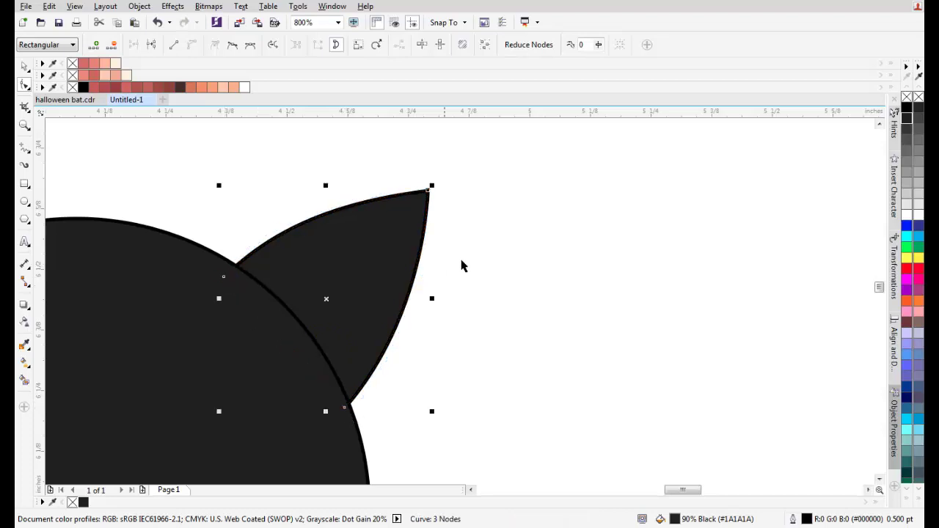
Step: Copy the ear and paste a duplicate in place on top of it
scroll(324, 239, "right", 2)
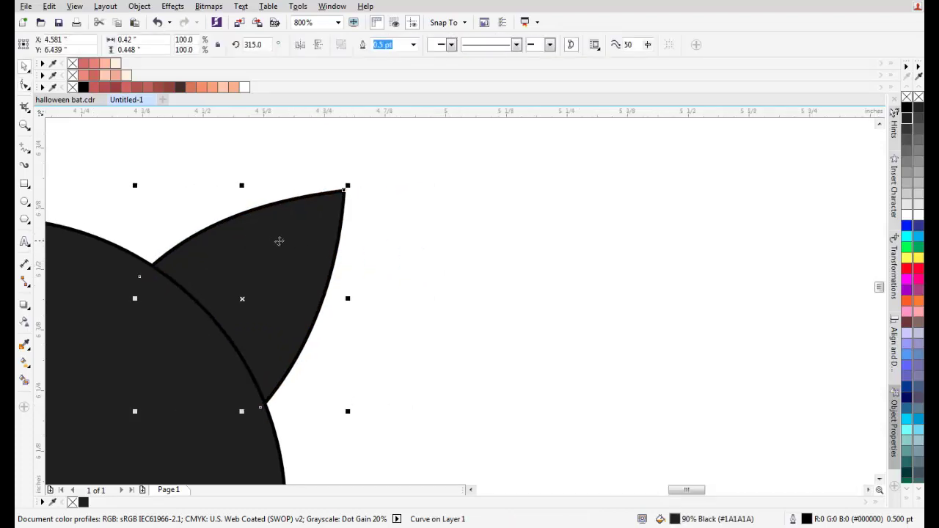
right_click(306, 238)
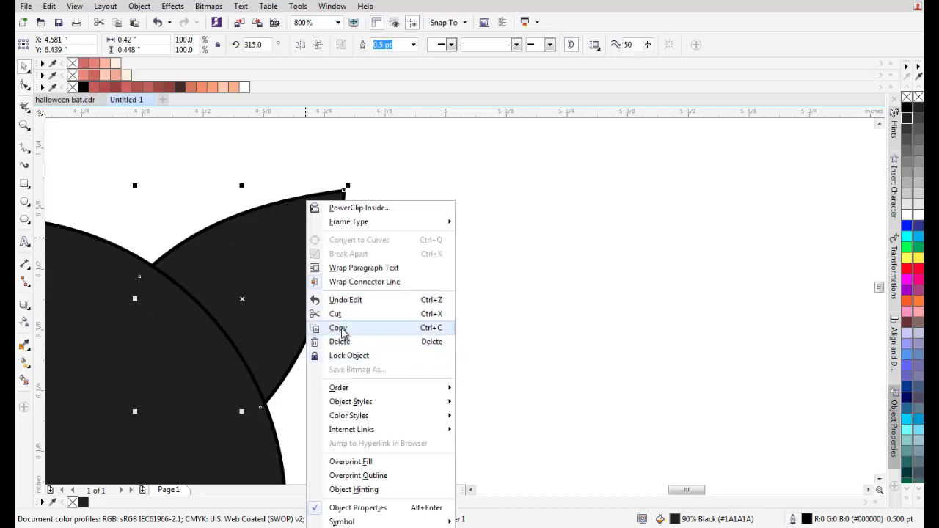
left_click(340, 330)
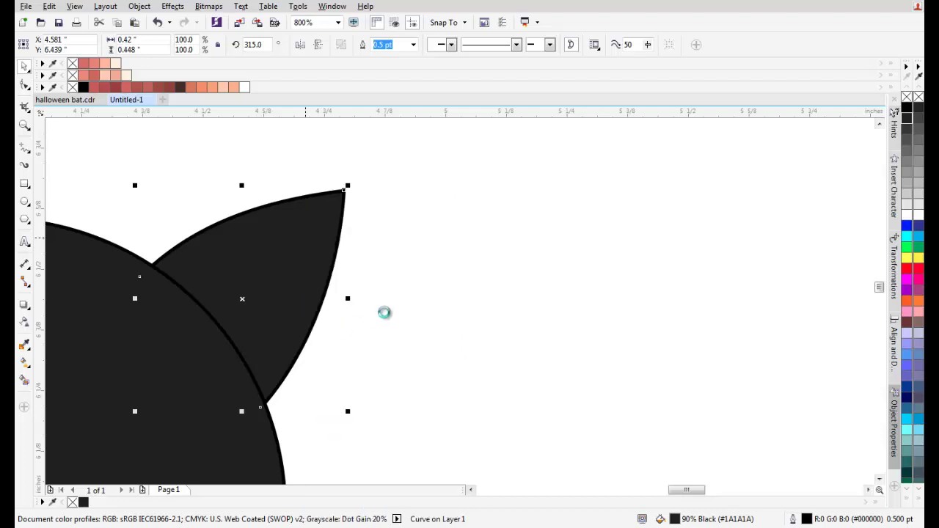
left_click(411, 260)
left_click(49, 6)
mouse_move(74, 7)
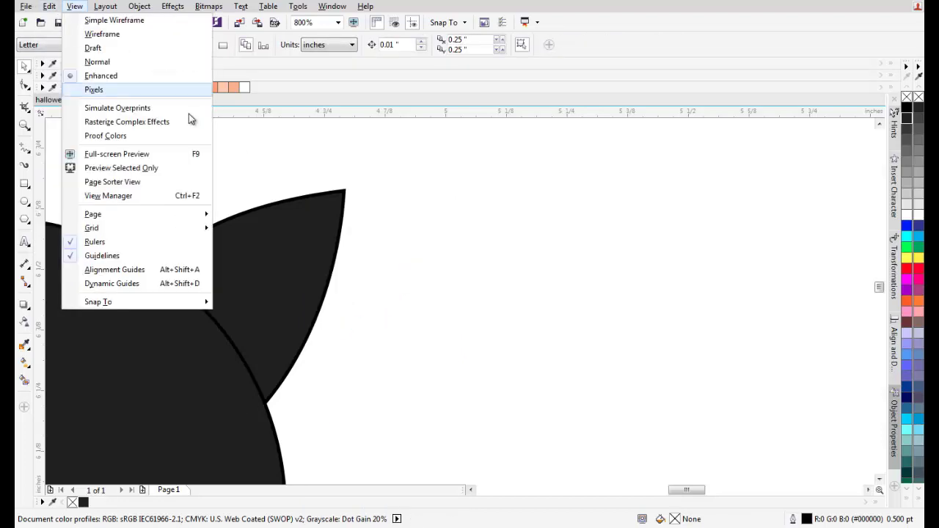
left_click(411, 208)
right_click(388, 221)
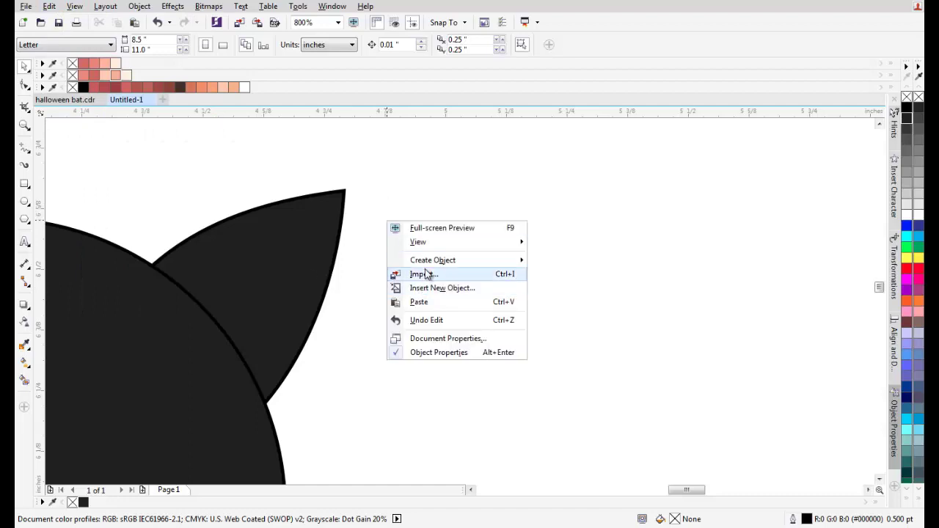
left_click(420, 301)
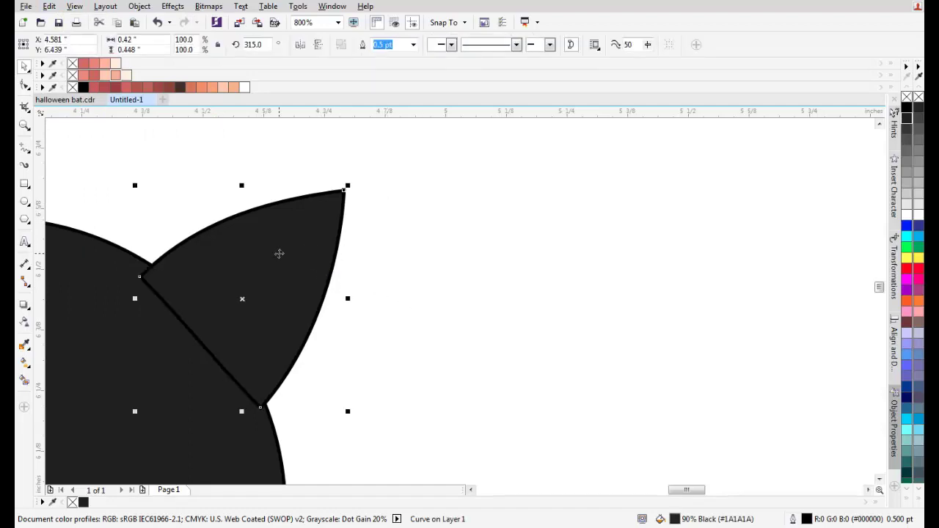
Step: Scale the pasted ear about its centre to about 0.292 by 0.311 inches as the inner ear
left_click_drag(348, 185, 321, 212)
left_click_drag(278, 283, 337, 274)
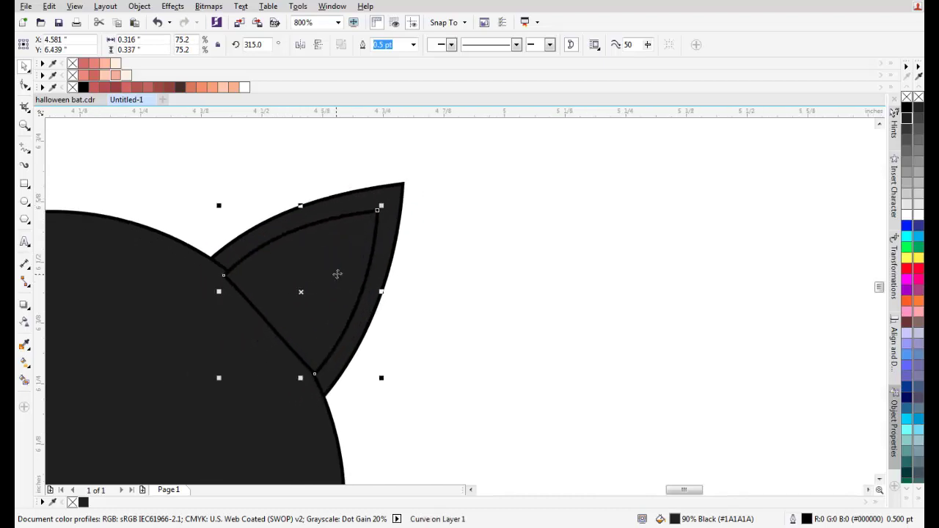
mouse_move(378, 212)
left_mouse_down()
mouse_move(382, 204)
mouse_move(372, 218)
left_mouse_up()
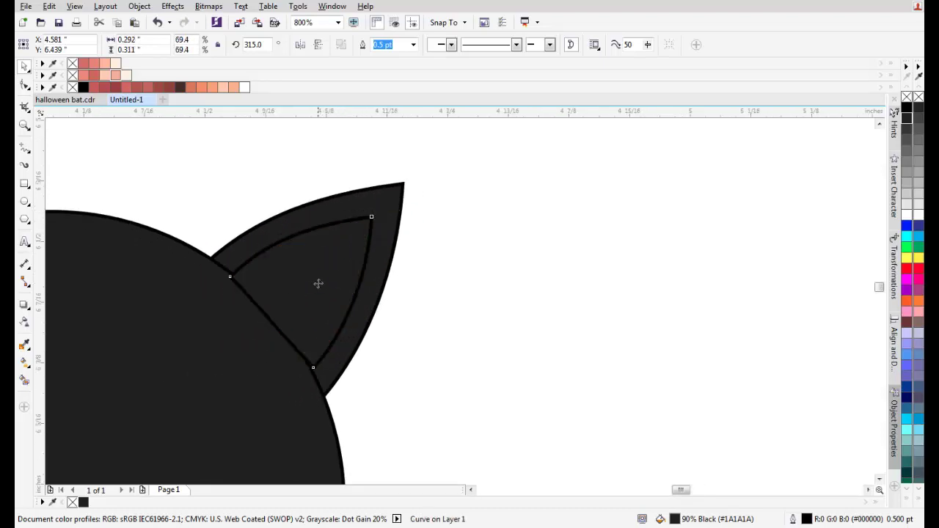
Step: Reposition the inner ear's base nodes against the head's edge, making the shape about 0.3 by 0.322 inches
key("F10")
left_click_drag(204, 277, 360, 411)
scroll(279, 345, "up", 1)
left_click_drag(161, 168, 351, 346)
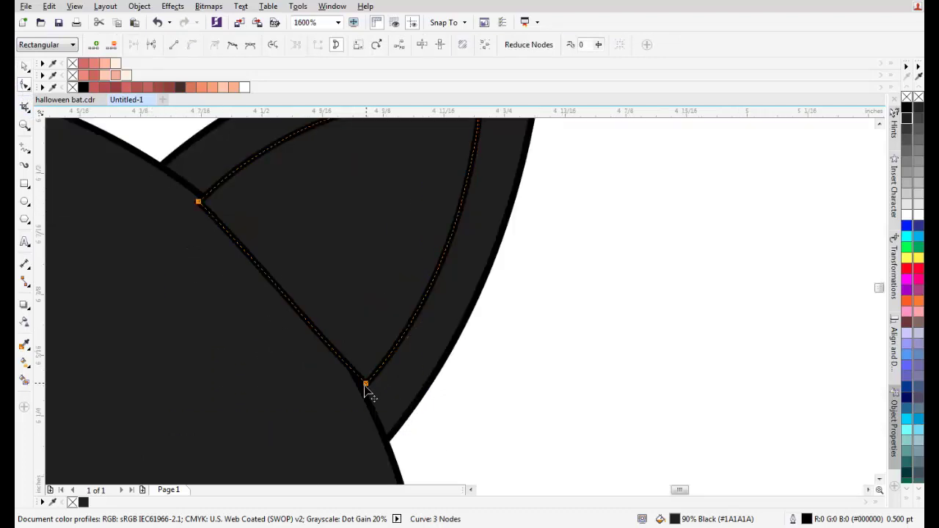
left_click_drag(367, 392, 356, 392)
scroll(336, 319, "down", 1)
key("space")
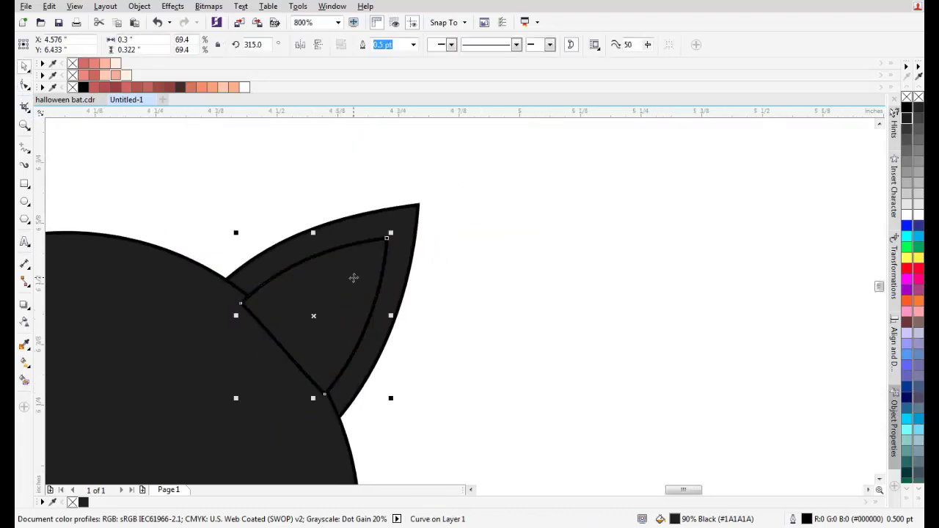
Step: Reorder the inner ear to sit directly in front of the outer ear, behind the head circle
right_click(354, 277)
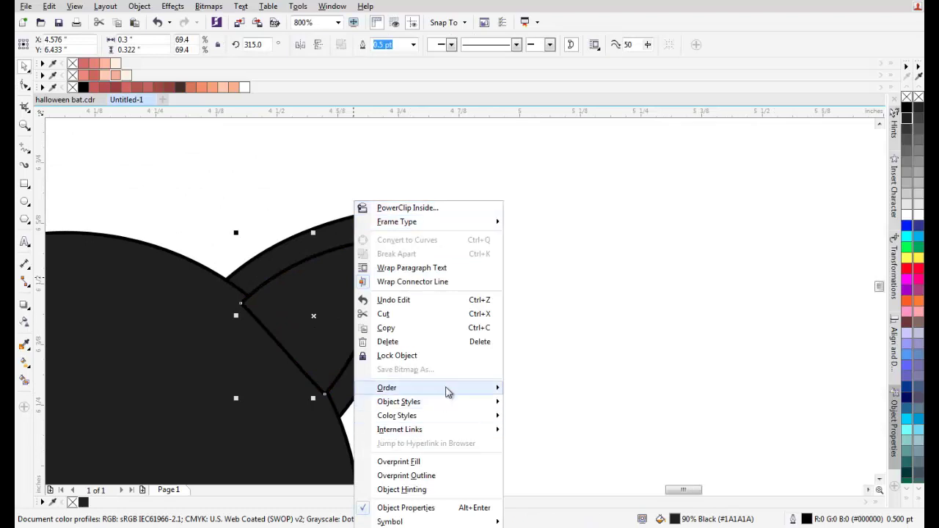
mouse_move(447, 392)
left_click(547, 481)
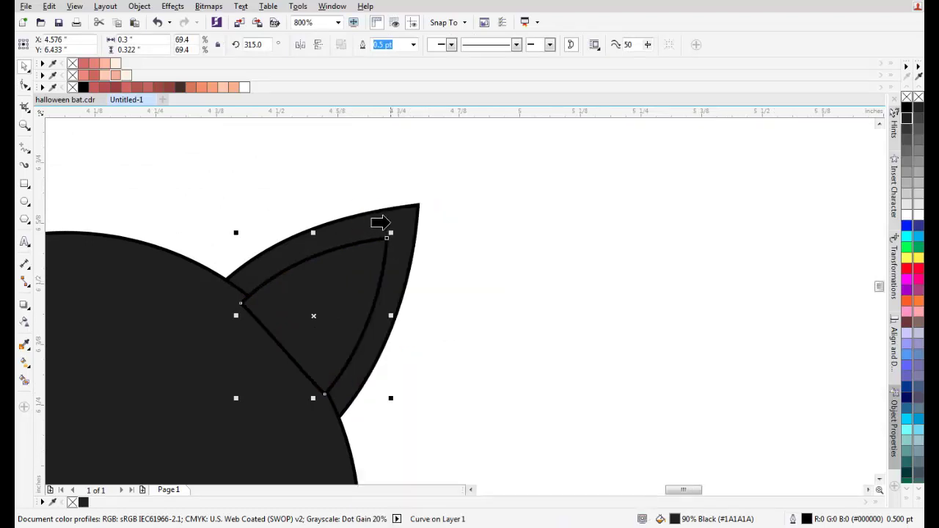
left_click(392, 228)
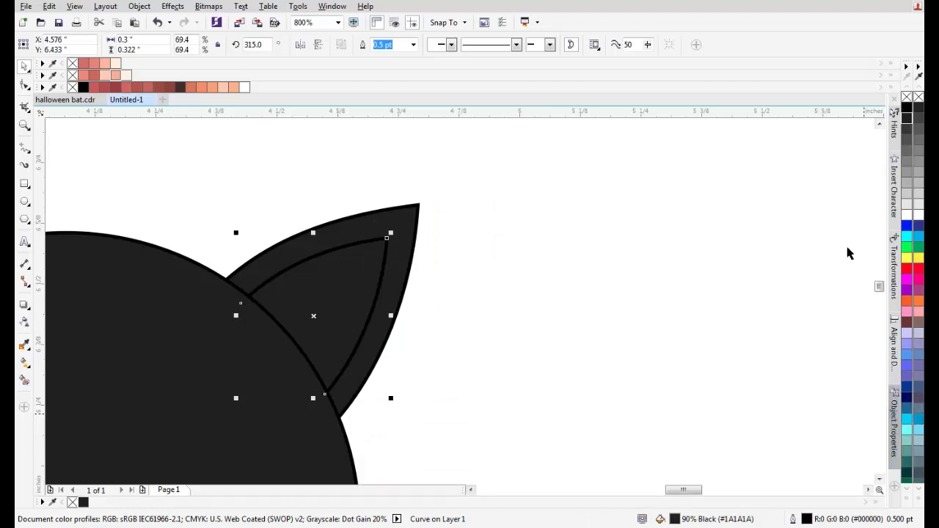
Step: Fill the inner ear with the muted red RGB 171, 77, 77 (#AB4D4D)
left_click(896, 408)
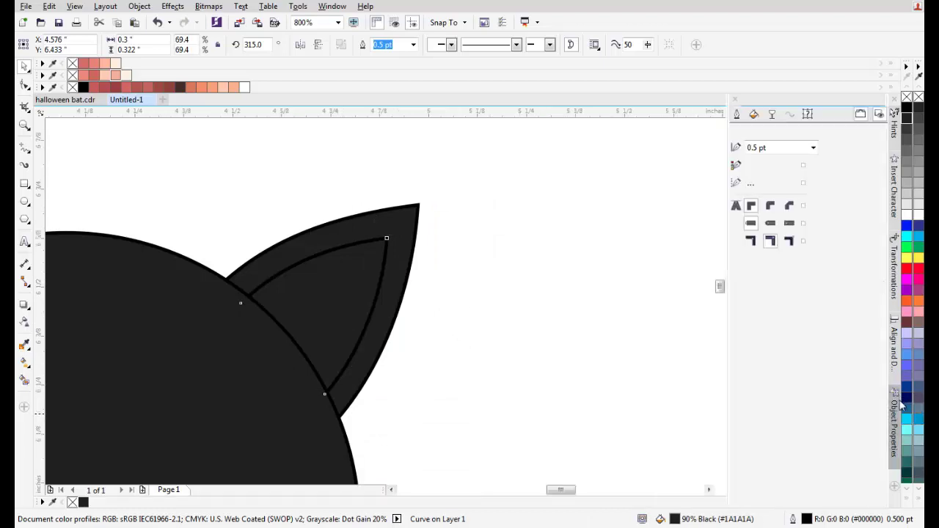
left_click(755, 114)
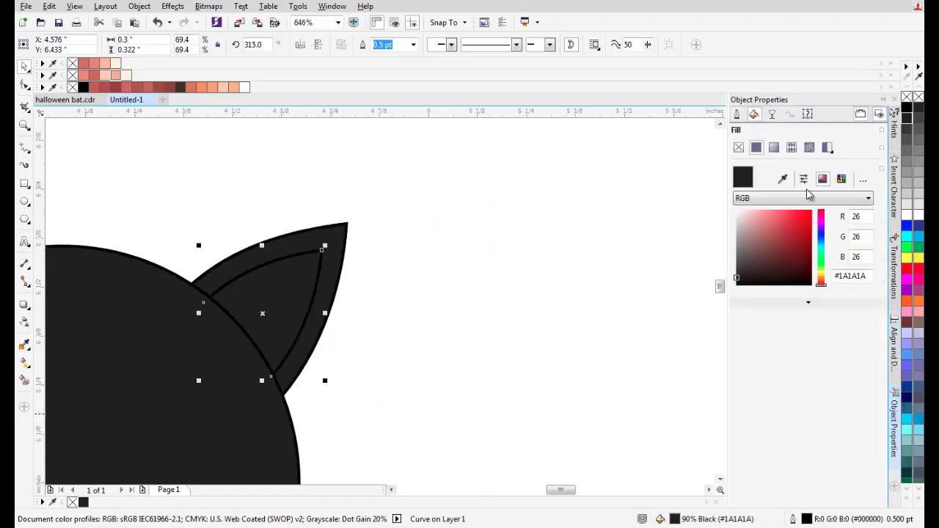
left_click(784, 246)
left_click(778, 236)
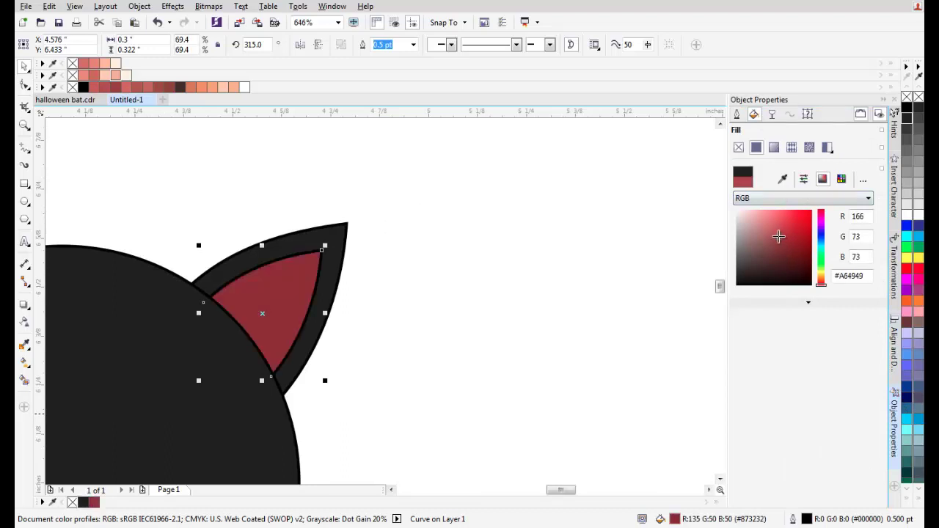
left_click(680, 240)
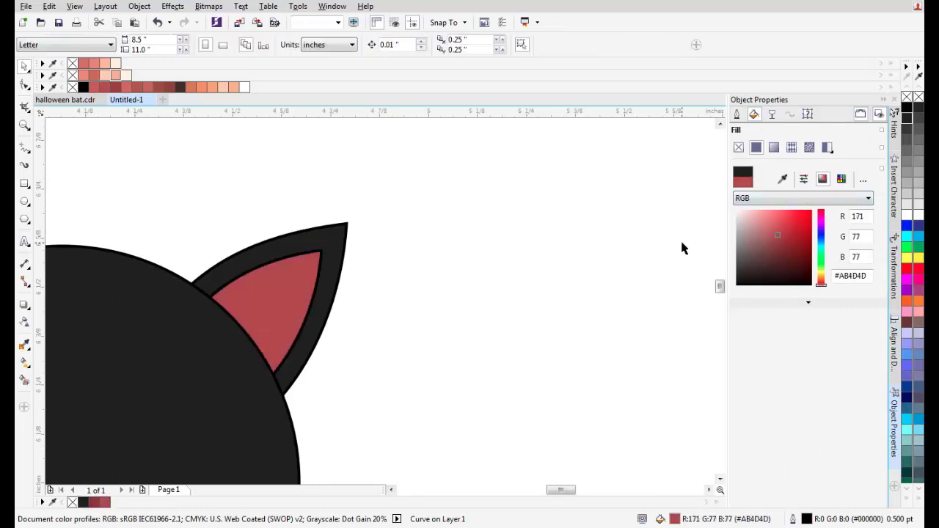
Step: Create one horizontally mirrored copy of the outer and inner ear together at 100% scale
scroll(387, 264, "down", 5)
scroll(392, 268, "up", 4)
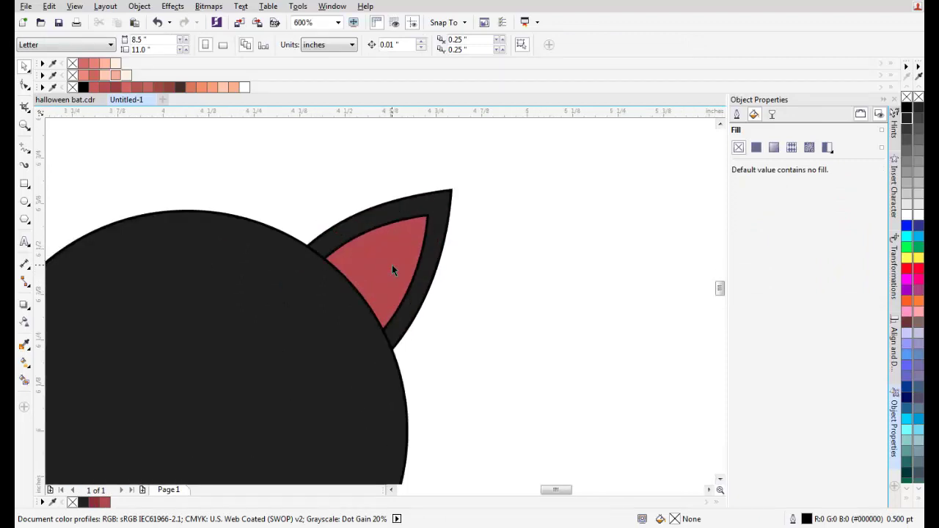
left_click(392, 267)
scroll(392, 266, "down", 2)
left_click_drag(301, 179, 488, 351)
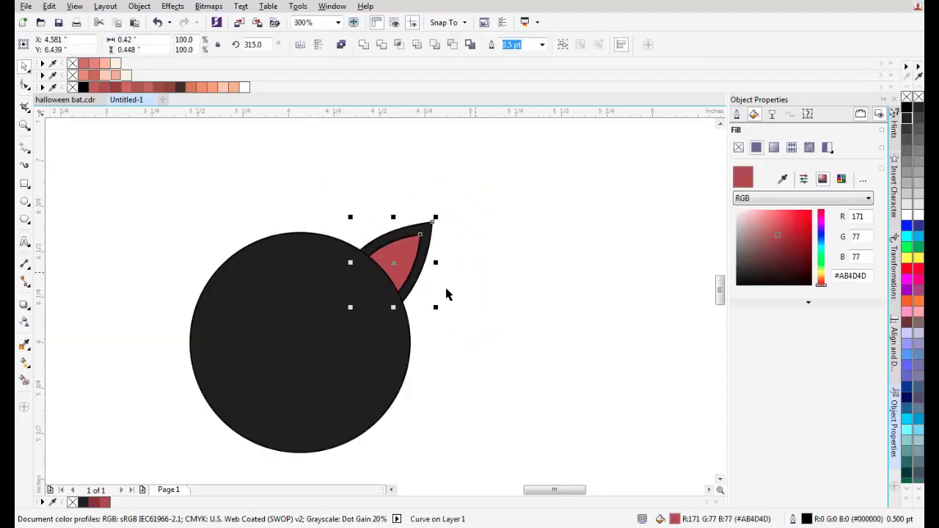
left_click(895, 268)
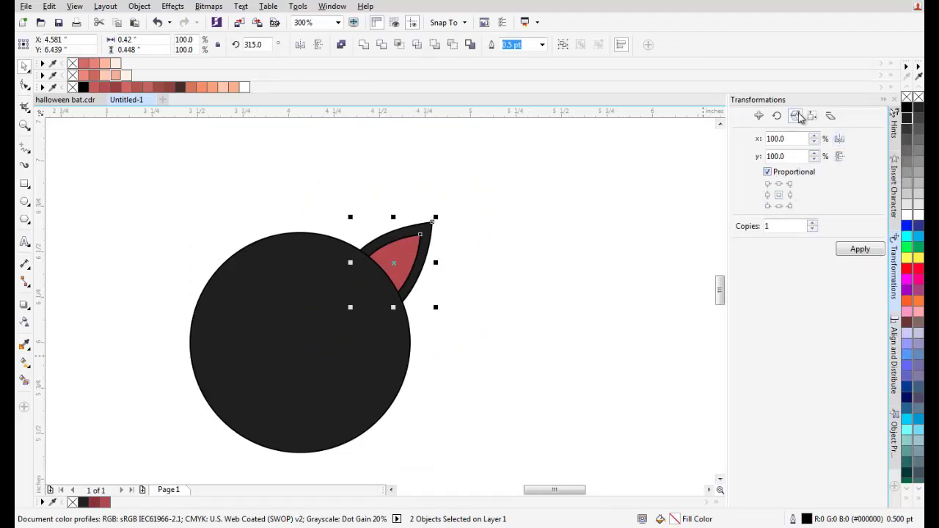
left_click(841, 140)
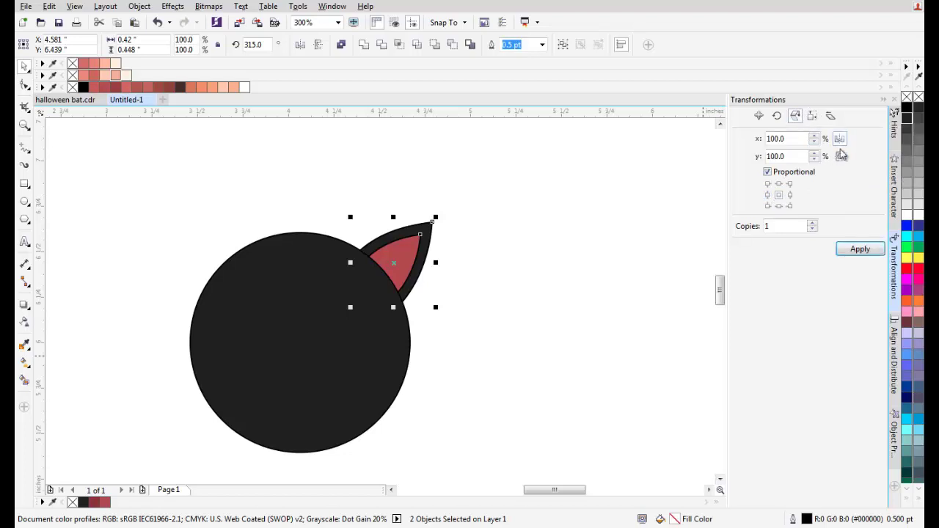
left_click(860, 249)
Step: Move the mirrored ear straight across to the head's upper-left edge, opposite the original ear
left_click_drag(345, 249, 388, 253)
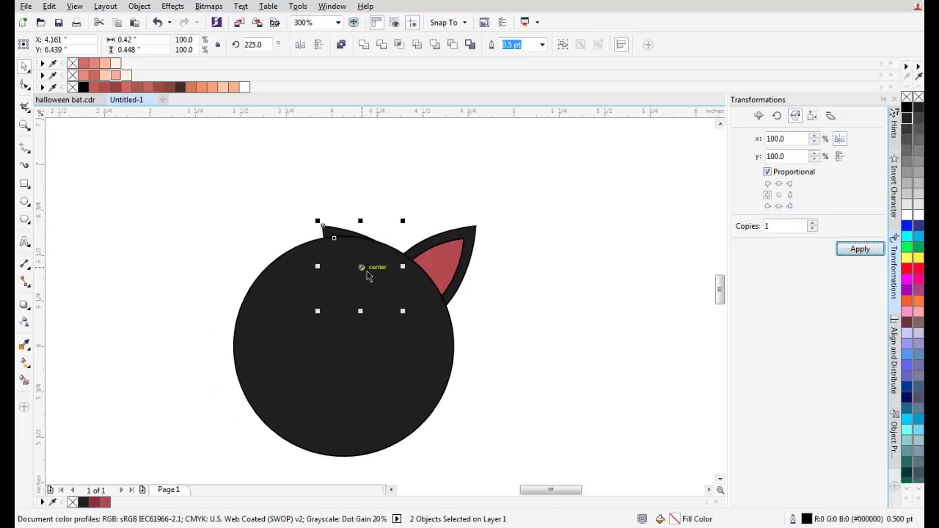
scroll(369, 276, "up", 3)
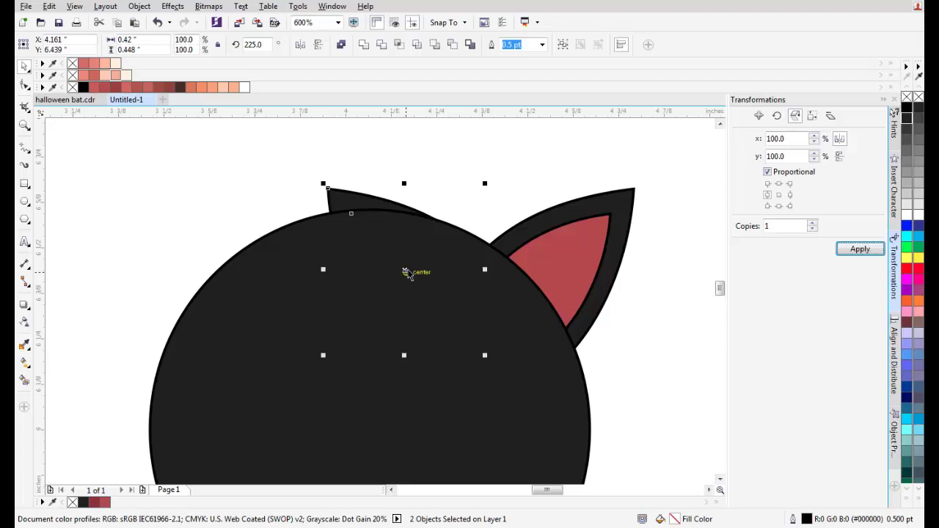
left_click_drag(408, 273, 184, 281)
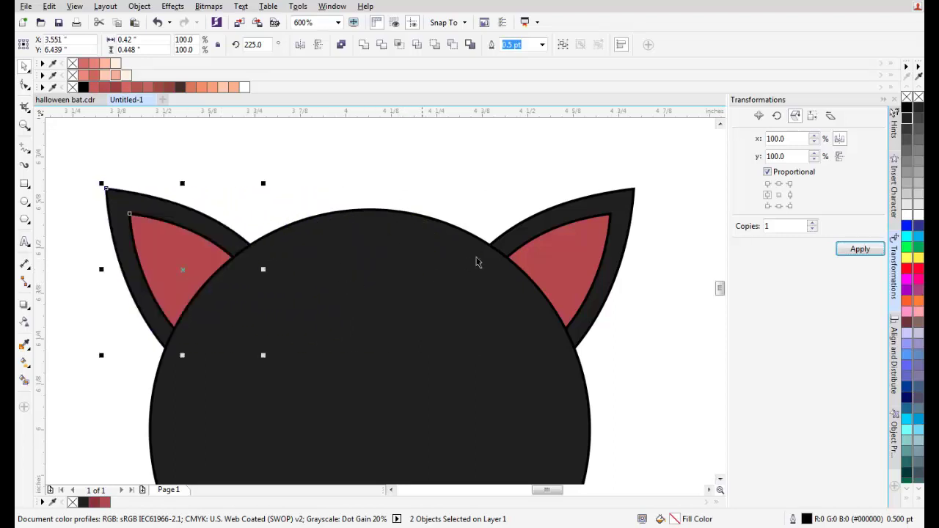
Step: Group the four ear parts and centre the group horizontally on the head circle
left_click(551, 242)
scroll(470, 248, "down", 1)
left_click_drag(442, 254, 412, 261)
left_click_drag(102, 159, 594, 401)
left_click(561, 45)
left_click(414, 356, "shift")
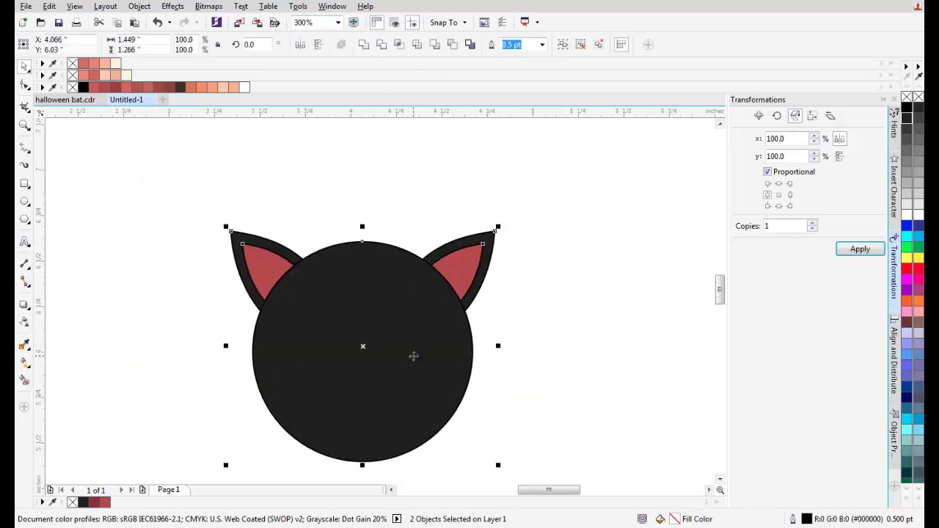
left_click(895, 360)
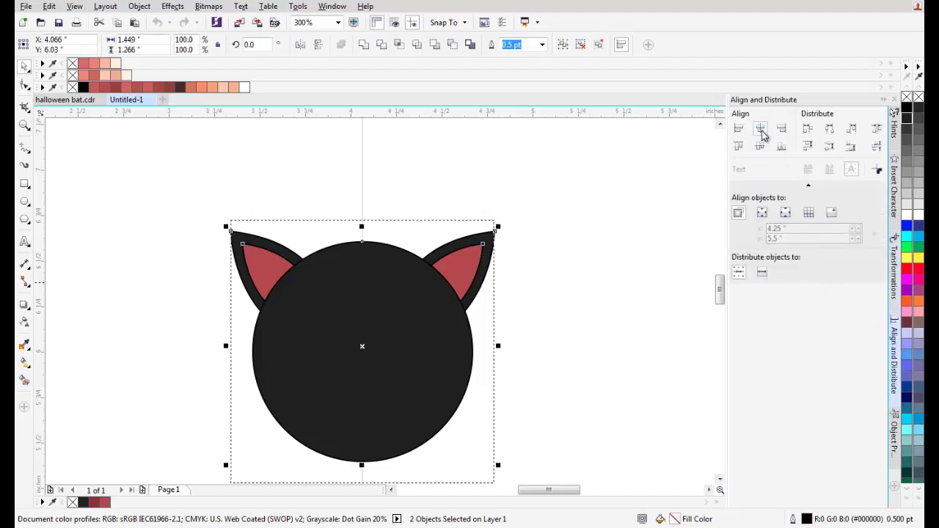
Step: Ungroup all the ear parts
left_click(480, 260)
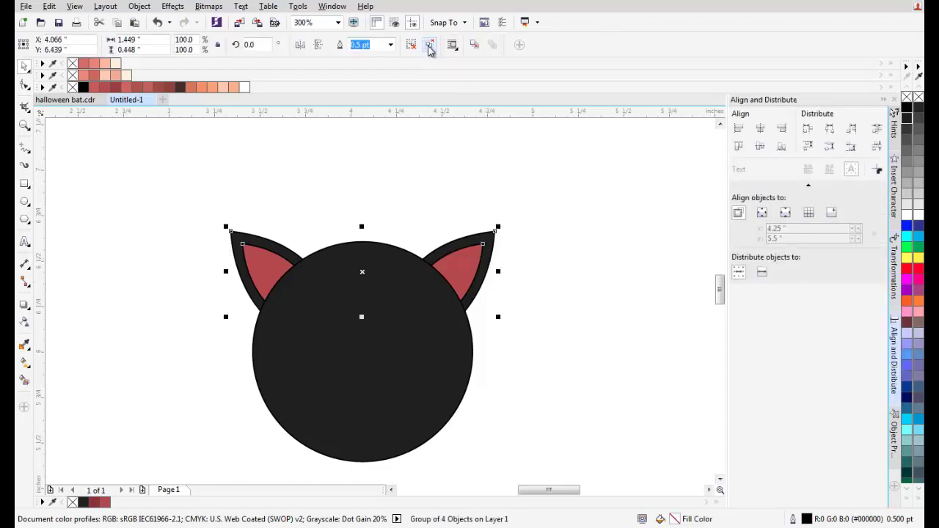
left_click(430, 47)
left_click(494, 266)
left_click_drag(469, 301, 392, 281)
Step: Draw a circle on the right half of the face as the eyeball
scroll(350, 311, "down", 1)
scroll(330, 328, "up", 2)
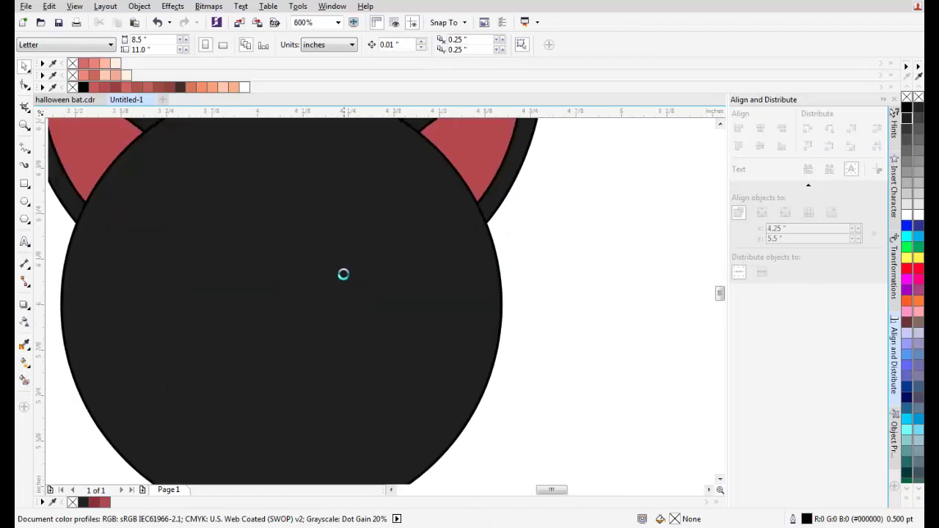
scroll(245, 265, "down", 2)
left_click(25, 204)
scroll(314, 242, "up", 2)
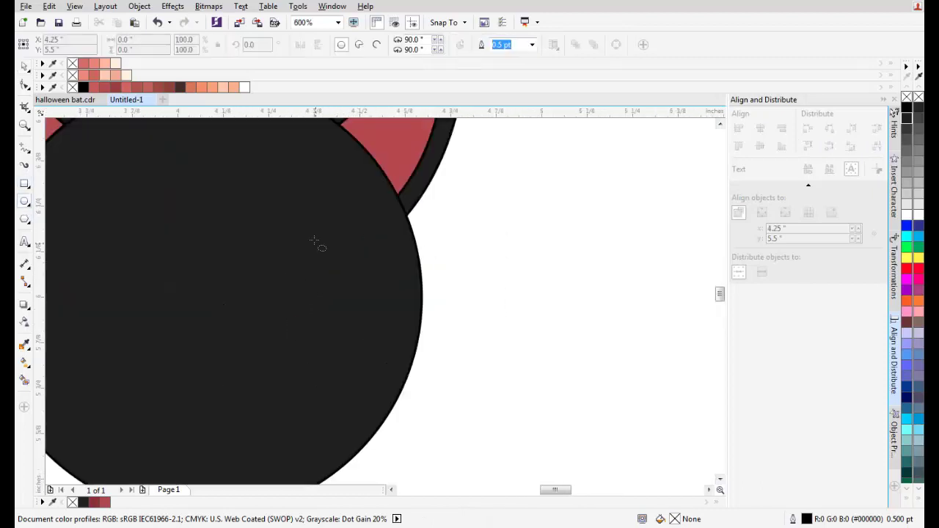
left_click_drag(258, 212, 317, 321)
key("space")
Step: Enlarge the eyeball circle to about 0.354 inches and position it on the right half of the face, below the ear
mouse_move(312, 258)
left_mouse_down()
mouse_move(531, 313)
mouse_move(521, 302)
left_mouse_up()
left_click_drag(585, 277, 373, 188)
scroll(323, 244, "down", 2)
left_click_drag(323, 244, 309, 287)
scroll(359, 266, "up", 2)
scroll(308, 287, "up", 1)
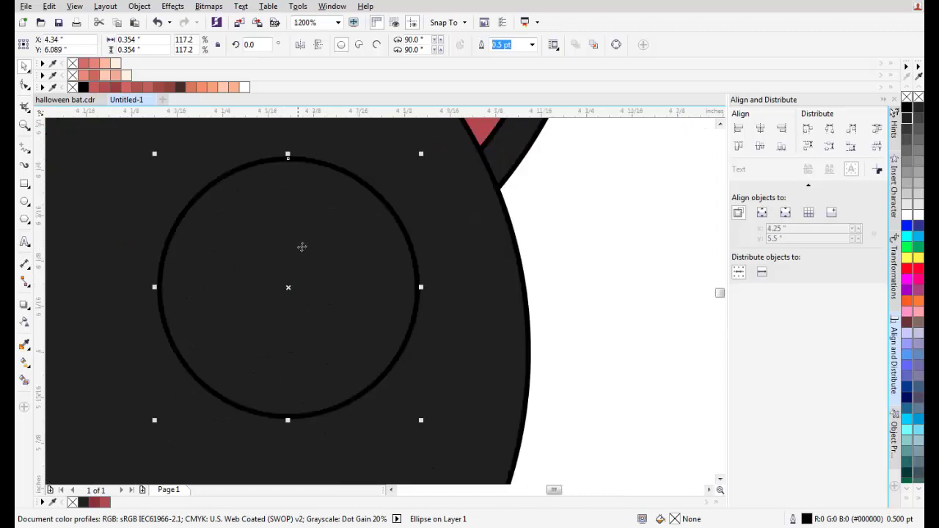
Step: Draw a pupil circle about 0.103 inches wide and place it slightly below and left of the eyeball's centre
left_click_drag(302, 247, 349, 237)
key("F7")
left_click_drag(263, 255, 320, 330)
key("space")
left_click_drag(304, 288, 318, 295)
scroll(384, 261, "down", 1)
Step: Fill the eyeball with white and the pupil with black
left_click(387, 265)
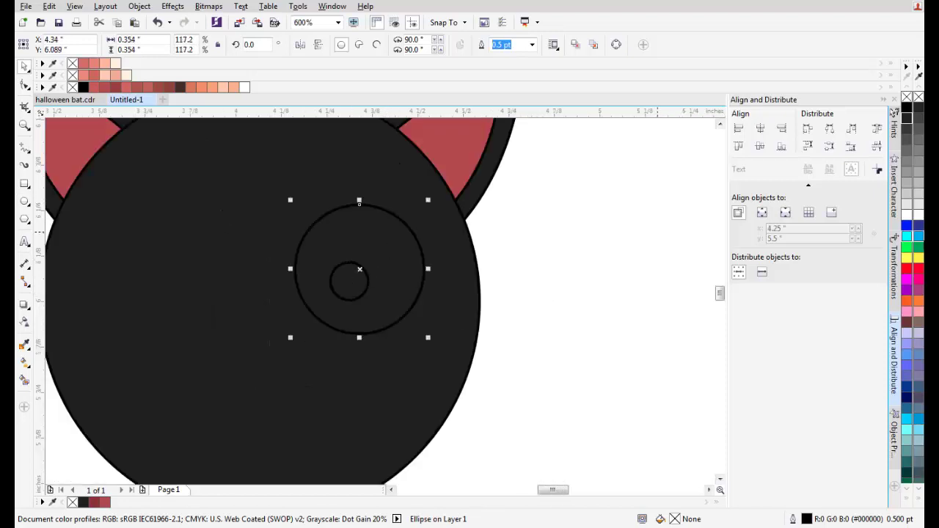
left_click(907, 213)
scroll(362, 295, "up", 1)
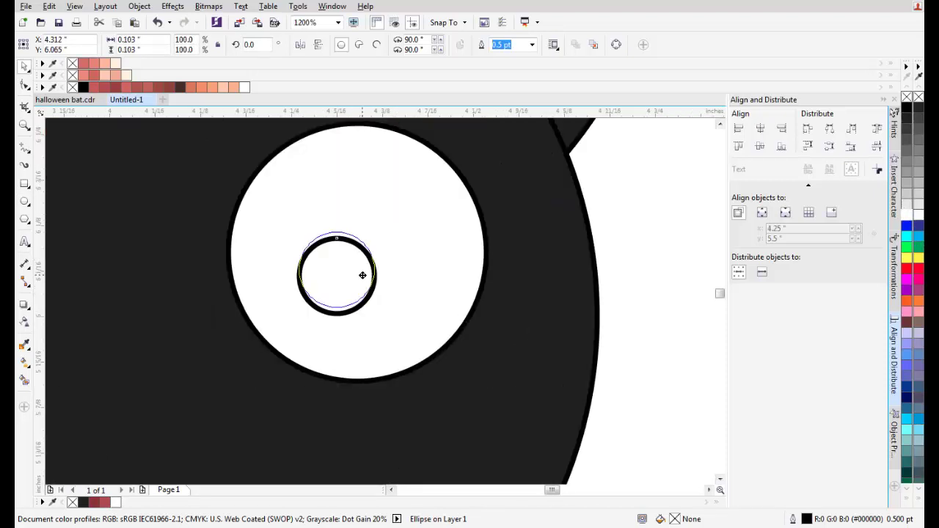
left_click(375, 272)
left_click(908, 109)
scroll(464, 244, "down", 1)
scroll(472, 234, "down", 1)
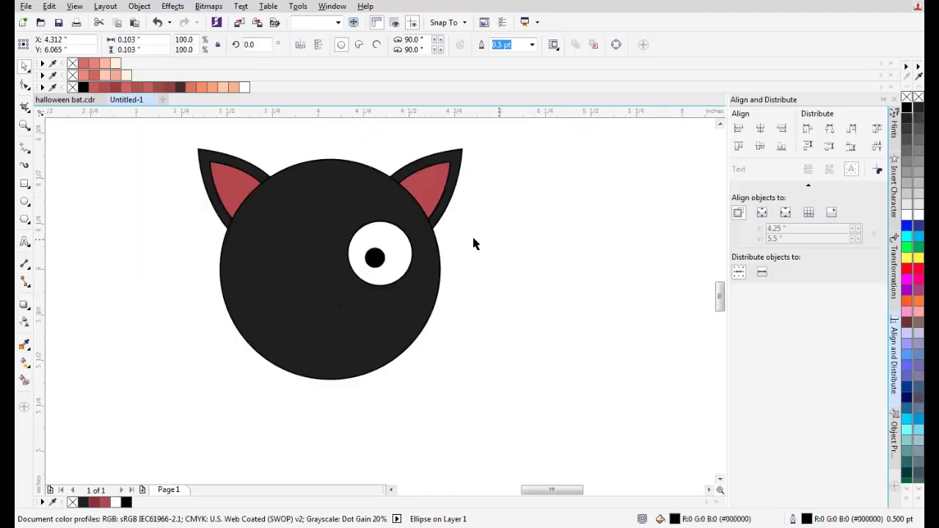
Step: Draw a closed four-cornered Pen shape over the eye's upper part, its slanted lower edge rising toward the head's right side
left_click(472, 234)
scroll(385, 223, "up", 2)
scroll(380, 220, "down", 1)
left_click_drag(380, 220, 326, 245)
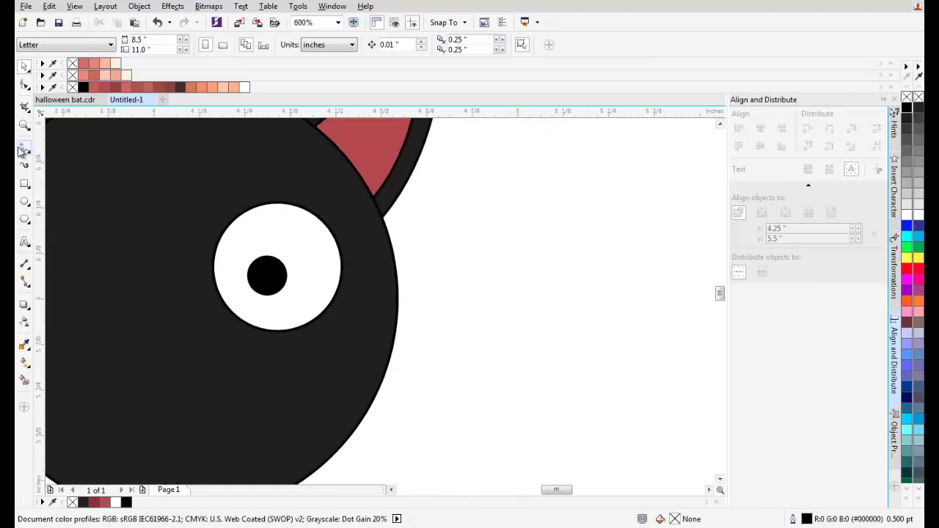
left_click(20, 150)
left_click(62, 188)
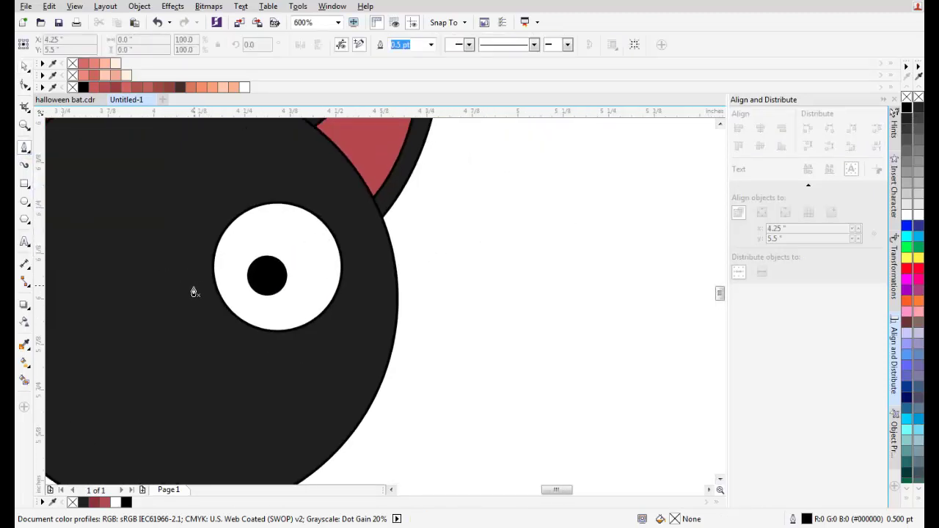
left_click(193, 287)
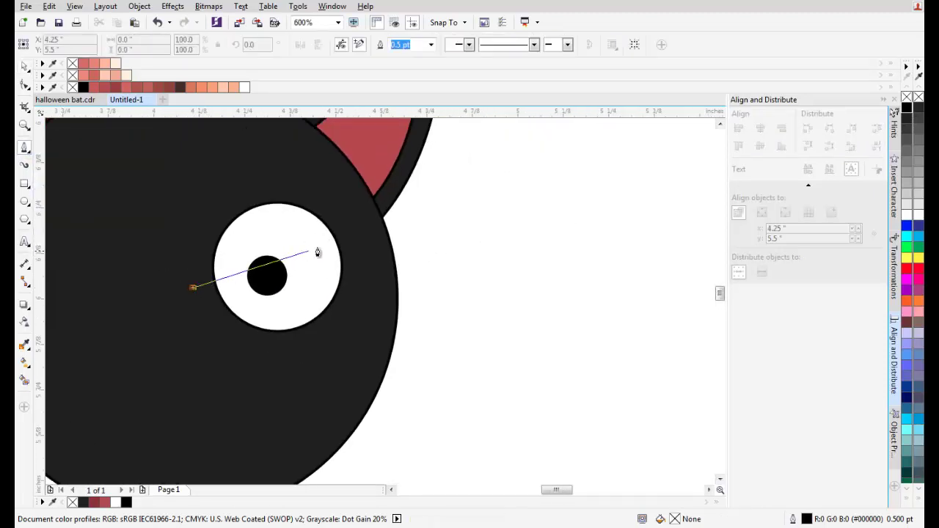
left_click(394, 222)
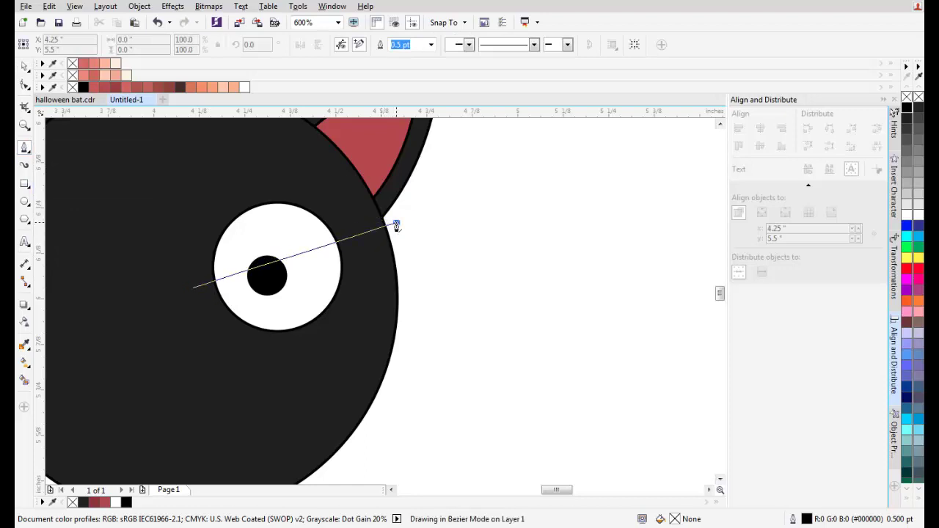
left_click(279, 155)
left_click(190, 195)
left_click(229, 297)
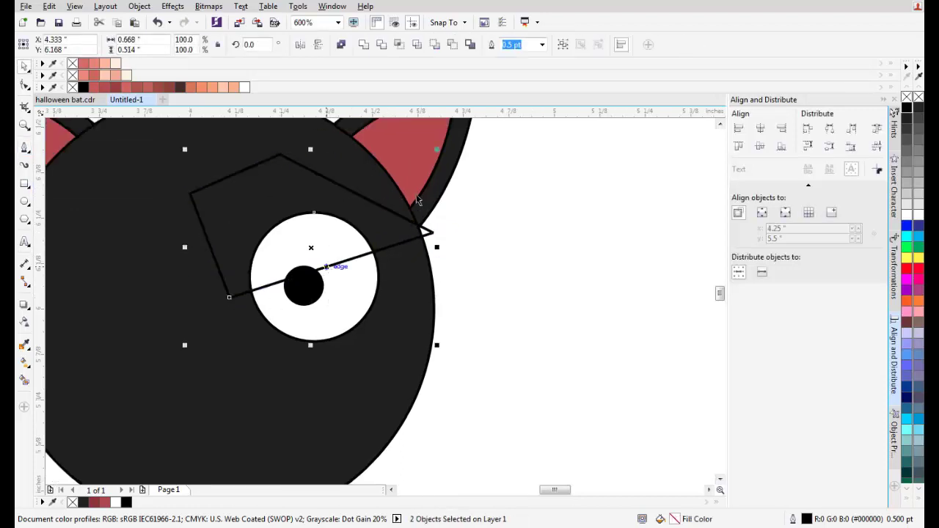
Step: Intersect the four-cornered shape with the eyeball to make an upper eyelid, and delete the four-cornered shape
left_click(411, 44)
scroll(313, 291, "up", 2)
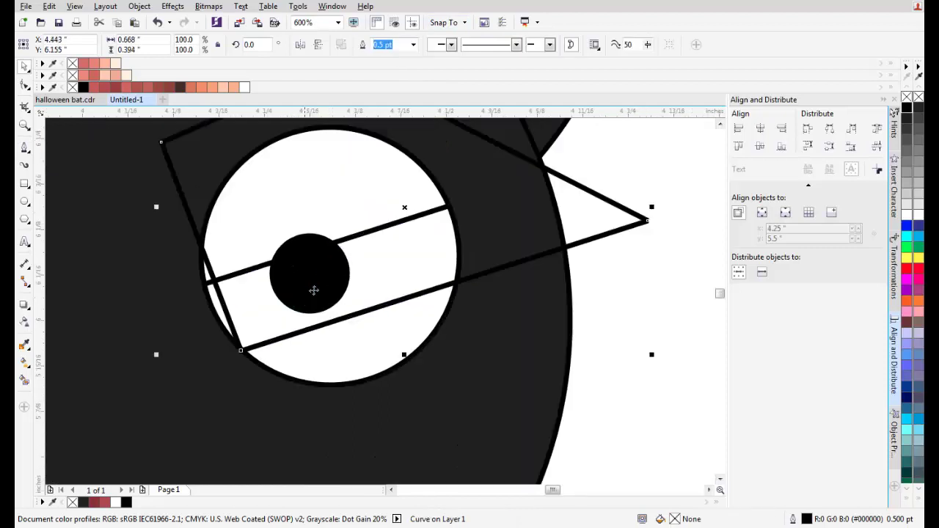
key("Delete")
Step: Move the pupil up slightly and order it directly in front of the eyeball, beneath the eyelid
scroll(319, 288, "up", 2)
left_click_drag(323, 264, 323, 265)
scroll(321, 264, "down", 2)
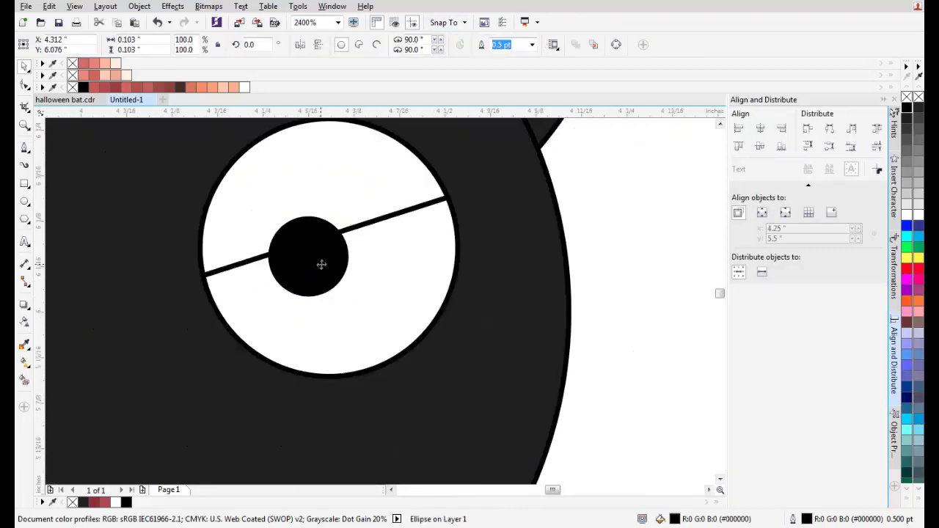
right_click(323, 265)
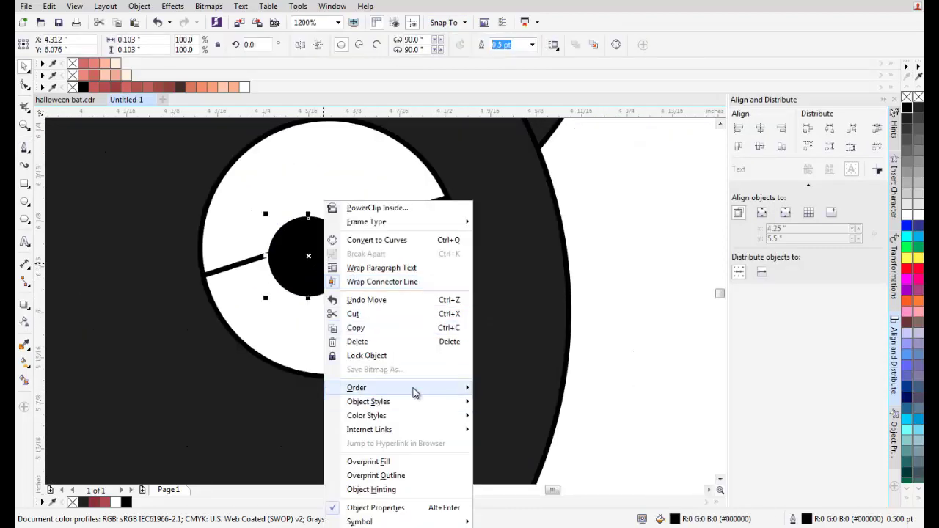
mouse_move(413, 389)
left_click(506, 481)
left_click(395, 284)
Step: Fill the upper eyelid with dark gray, slightly lighter than the head
left_click(362, 183)
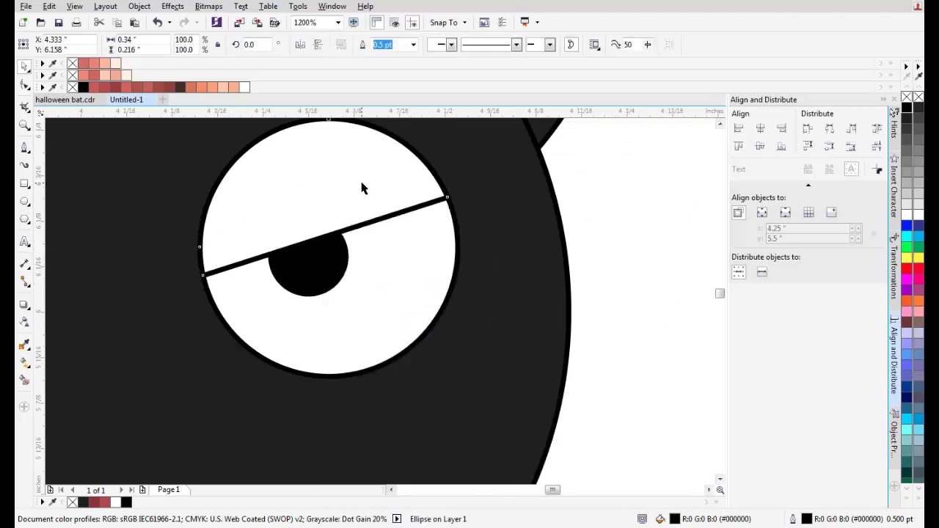
left_click(362, 189)
scroll(362, 189, "down", 2)
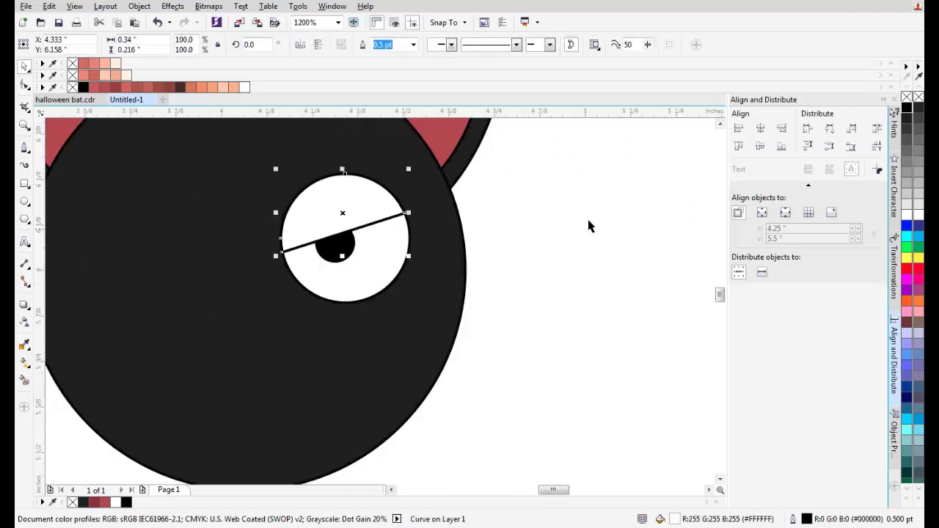
left_click(909, 144)
left_click(500, 153)
scroll(356, 308, "down", 2)
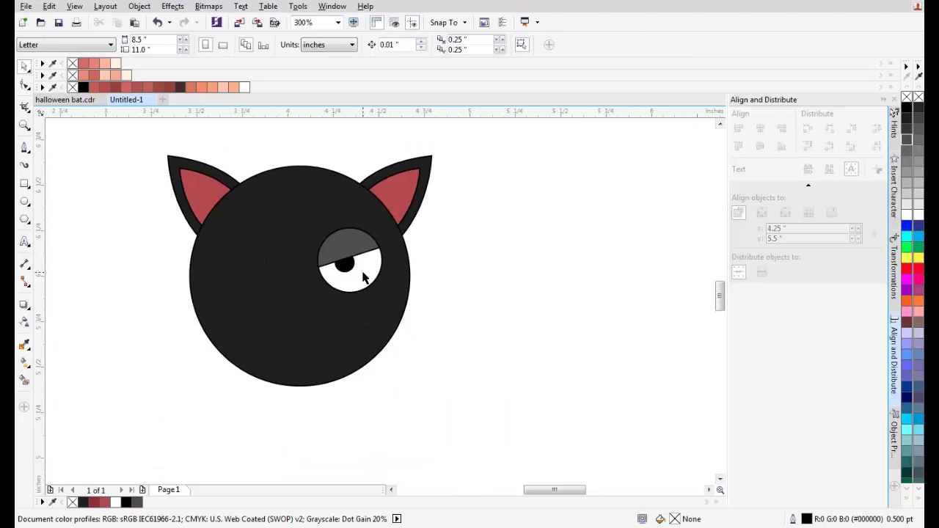
Step: Enlarge the eyeball, pupil and eyelid together to about 0.423 in across and shift them slightly down
scroll(364, 277, "up", 2)
left_click_drag(567, 384, 194, 143)
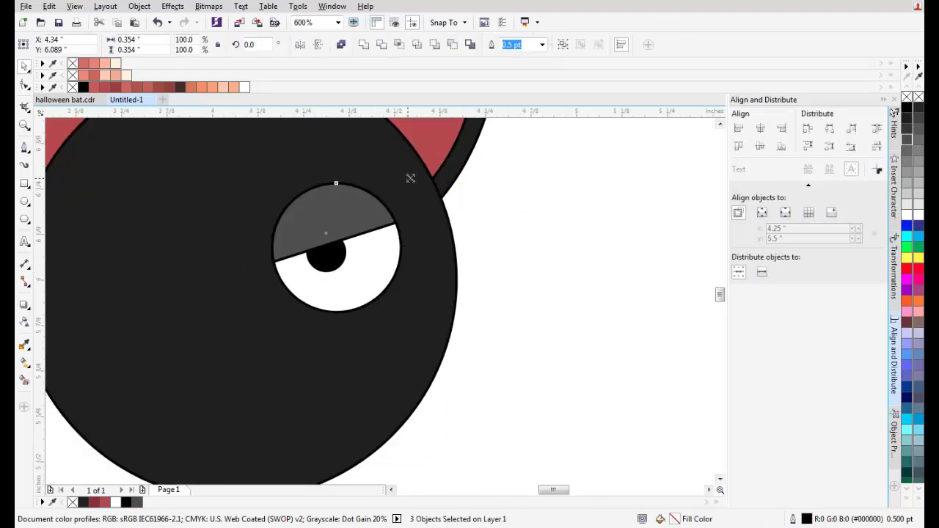
left_click_drag(411, 179, 414, 173)
scroll(369, 248, "down", 2)
scroll(366, 250, "up", 2)
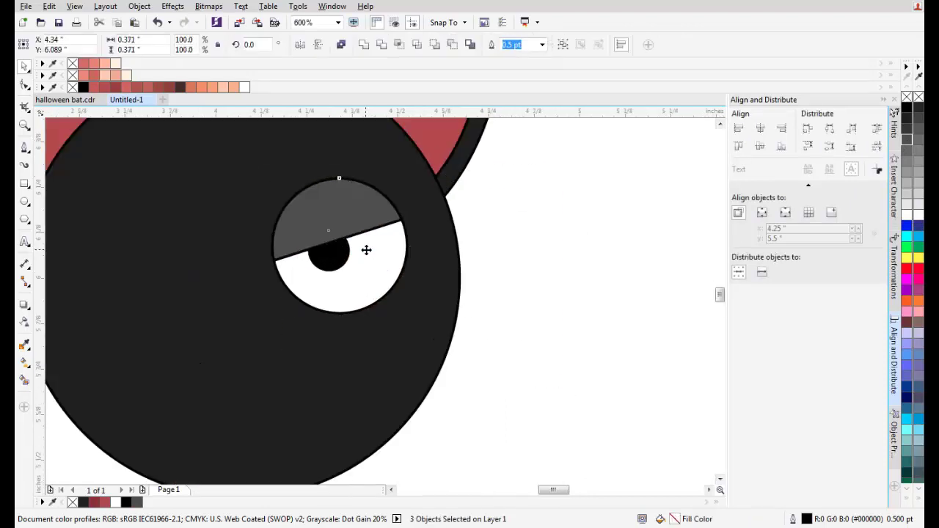
scroll(369, 250, "down", 2)
left_click_drag(396, 214, 396, 209)
scroll(377, 266, "up", 2)
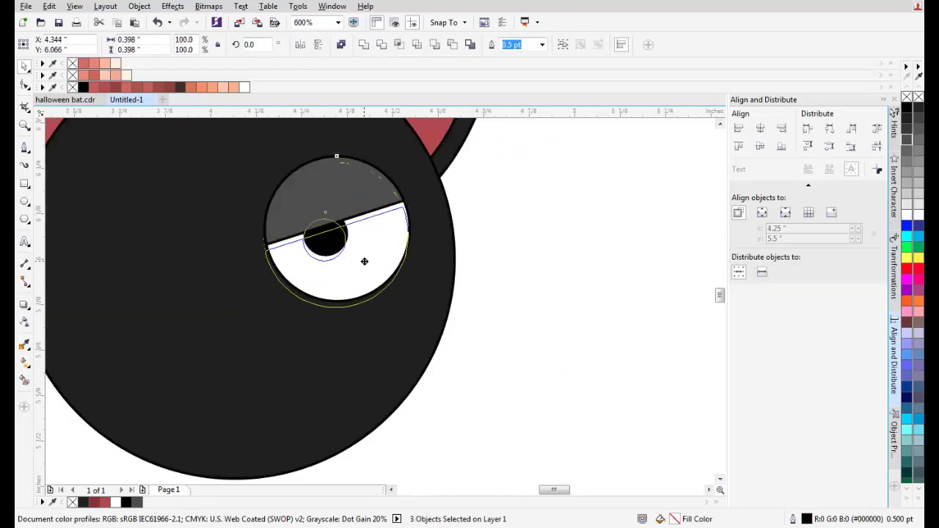
scroll(367, 257, "down", 2)
scroll(373, 247, "up", 2)
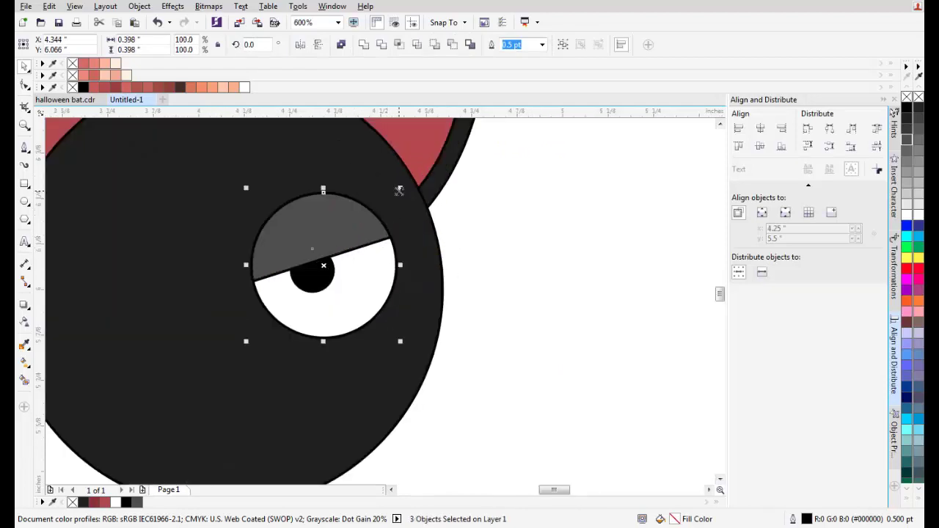
left_click_drag(399, 190, 410, 180)
scroll(397, 233, "down", 2)
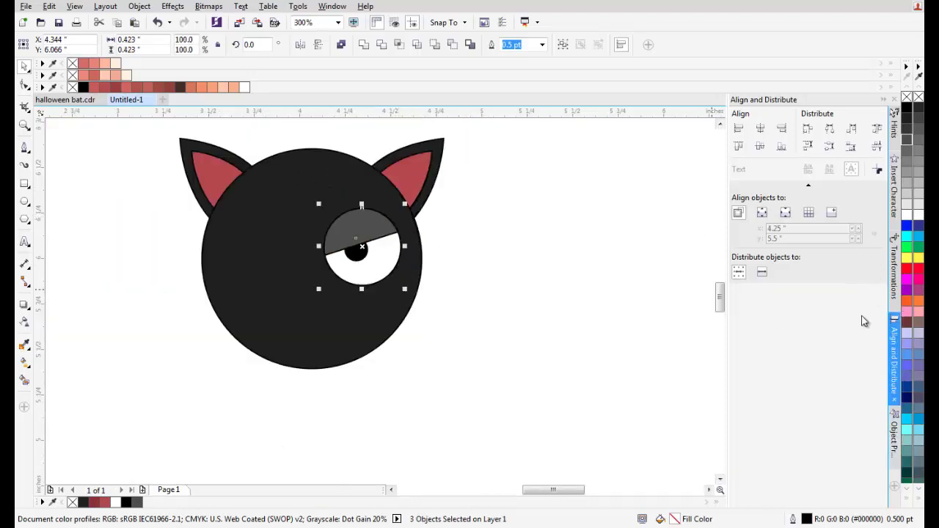
Step: Create one horizontally mirrored copy of the eye on its left side, and move it left to leave a gap between the eyes
left_click(896, 280)
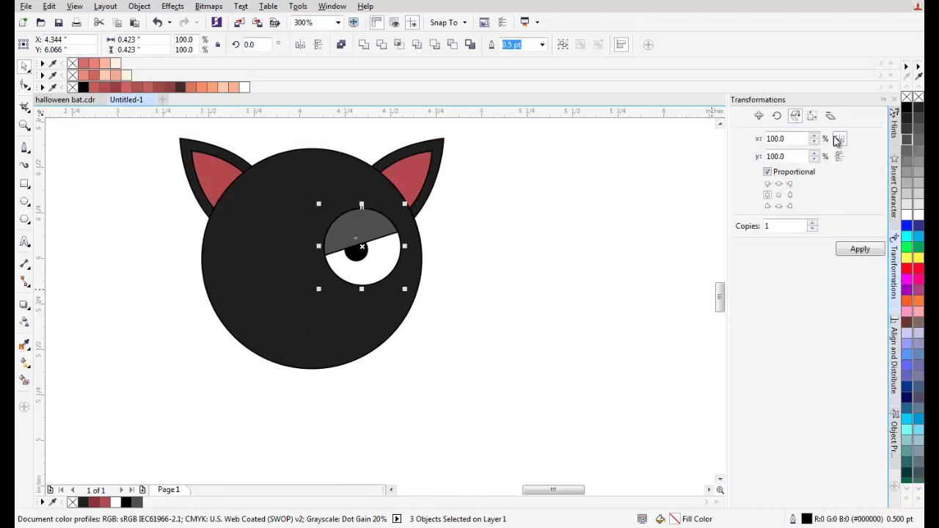
left_click(855, 254)
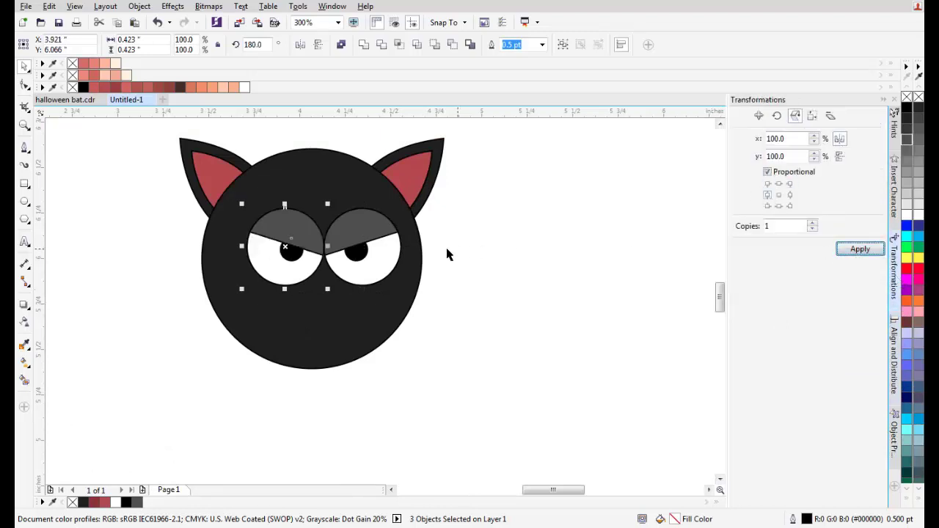
scroll(254, 247, "up", 1)
left_click_drag(329, 267, 303, 267)
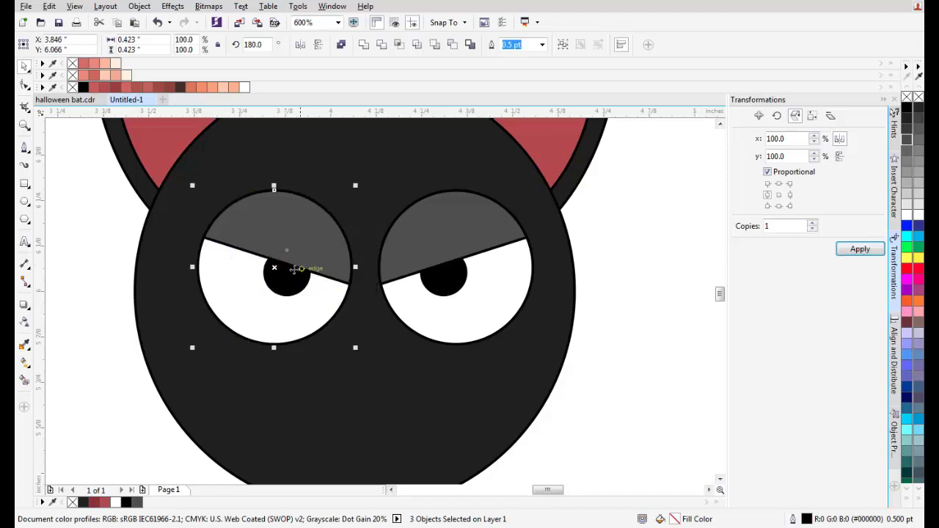
Step: Group all parts of both eyes and center the group horizontally on the head
scroll(264, 276, "down", 2)
left_click_drag(438, 329, 212, 190)
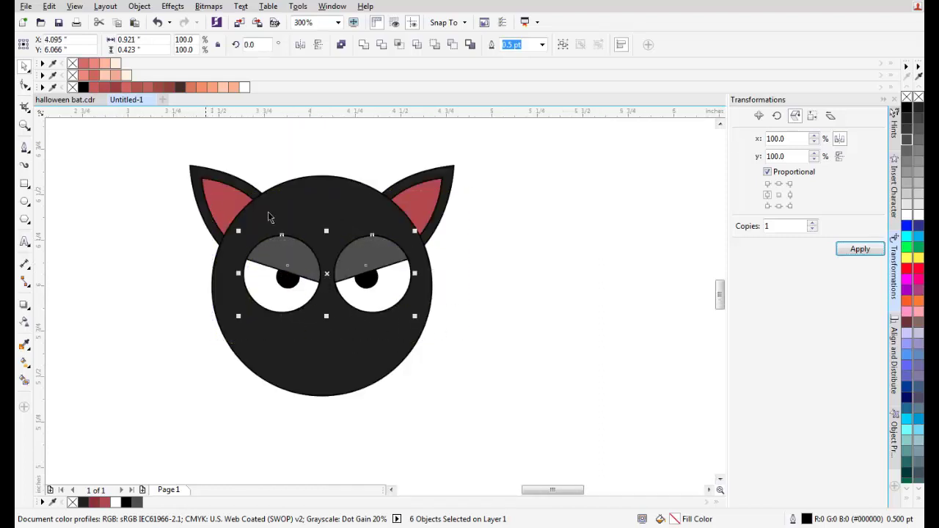
left_click(563, 45)
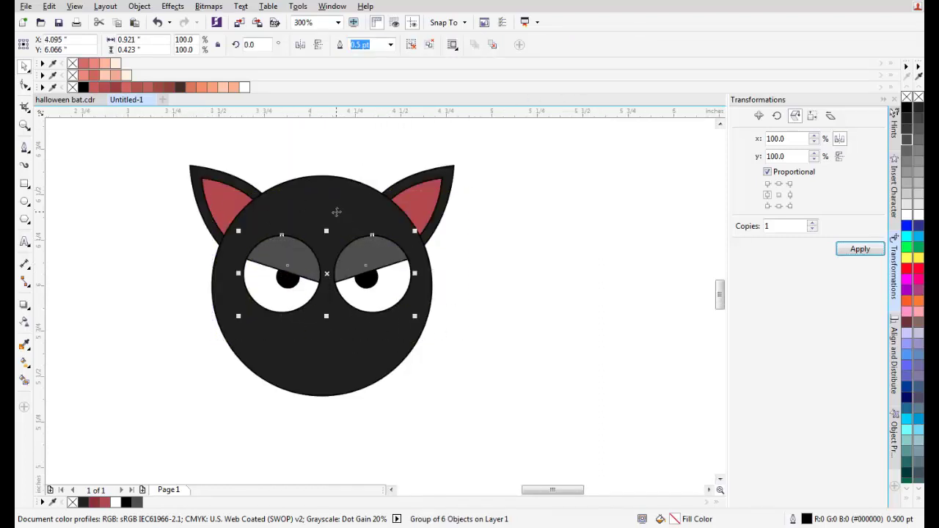
left_click(335, 210, "shift")
left_click(895, 374)
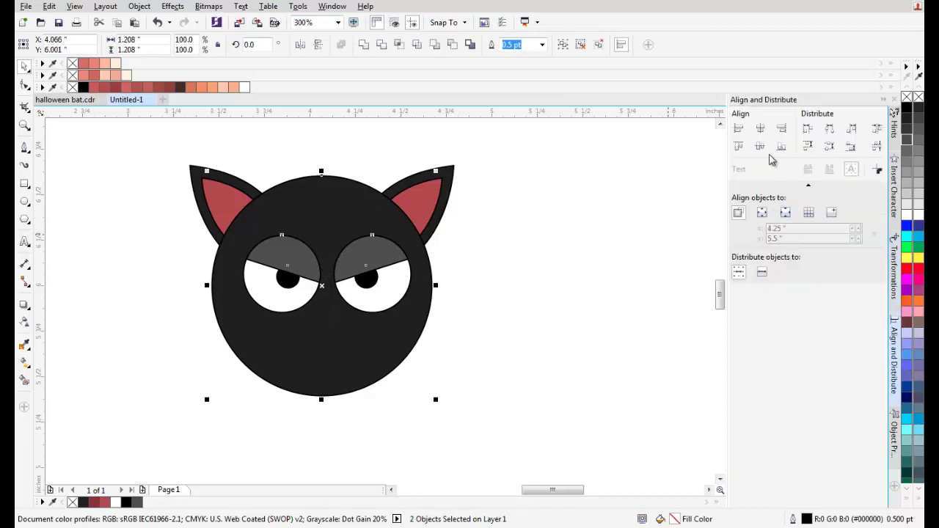
left_click(761, 130)
left_click(551, 188)
Step: Ungroup the two centered eyes into their separate parts
left_click_drag(317, 311, 312, 262)
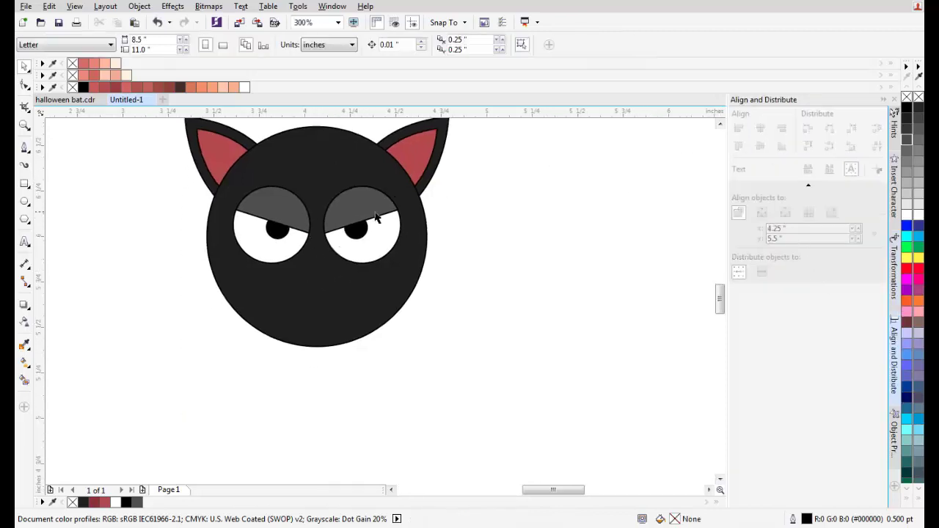
left_click(375, 212)
left_click(432, 47)
left_click(176, 255)
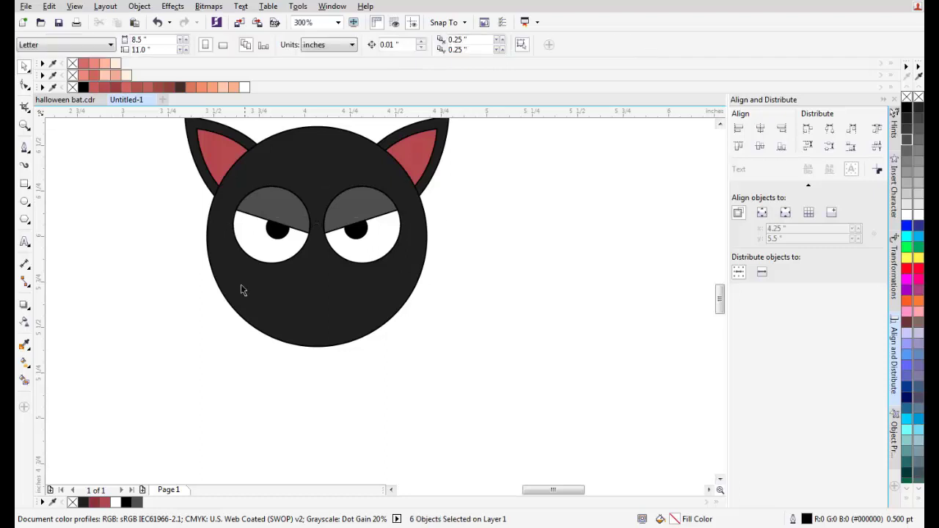
Step: Draw a closed, lopsided crescent mouth about 0.69 by 0.27 in below the eyes with the Pen tool, and shift it slightly up and left
scroll(303, 315, "up", 1)
left_click(25, 149)
left_click_drag(258, 266, 220, 335)
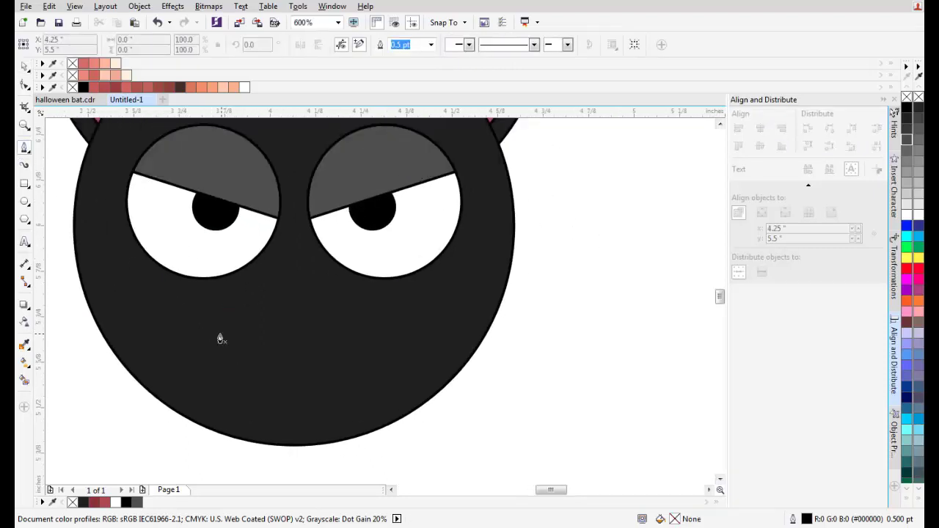
scroll(220, 341, "down", 2)
key("space")
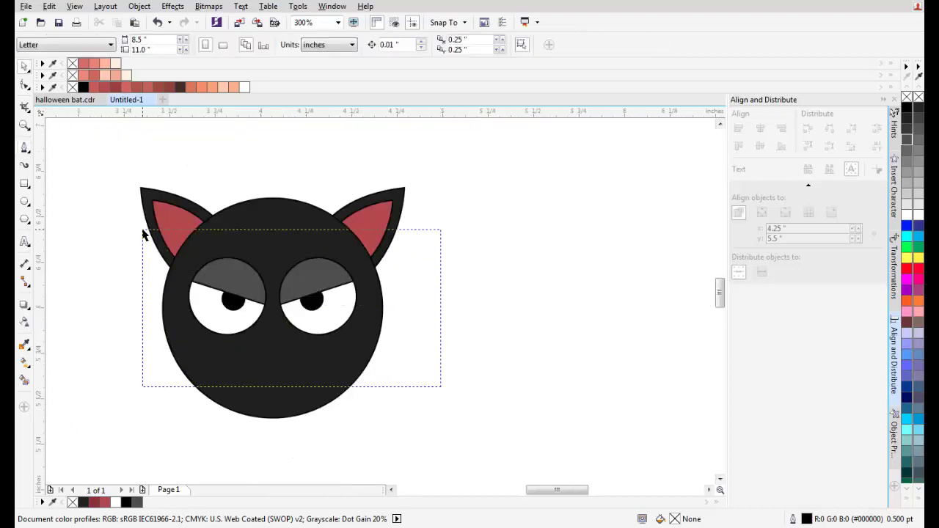
left_click_drag(144, 235, 142, 234)
scroll(250, 367, "up", 2)
key("space")
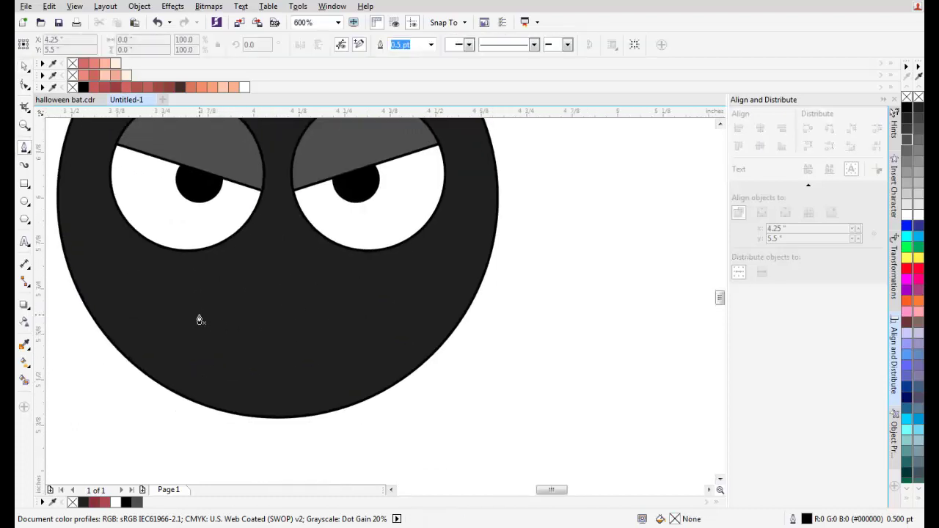
left_click_drag(190, 309, 312, 336)
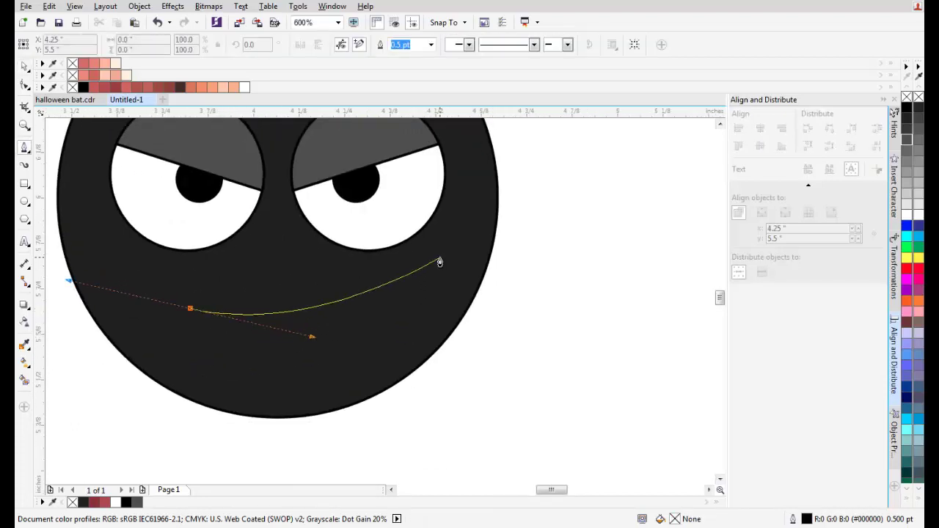
left_click_drag(440, 262, 336, 373)
left_click_drag(190, 309, 191, 314)
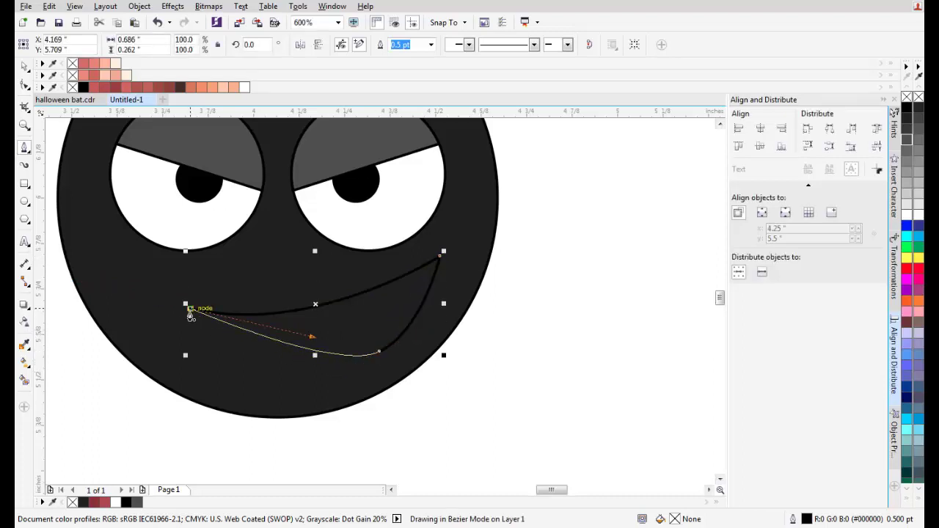
left_click(190, 310)
key("space")
left_click_drag(295, 329, 276, 320)
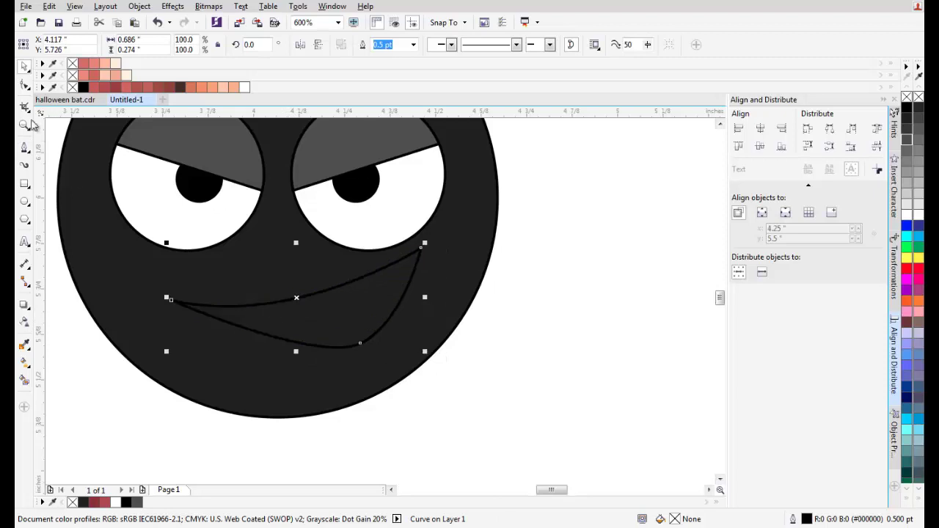
Step: Round out the mouth's lower edge by smoothing its bottom node and reshaping the curves on both sides
left_click(25, 85)
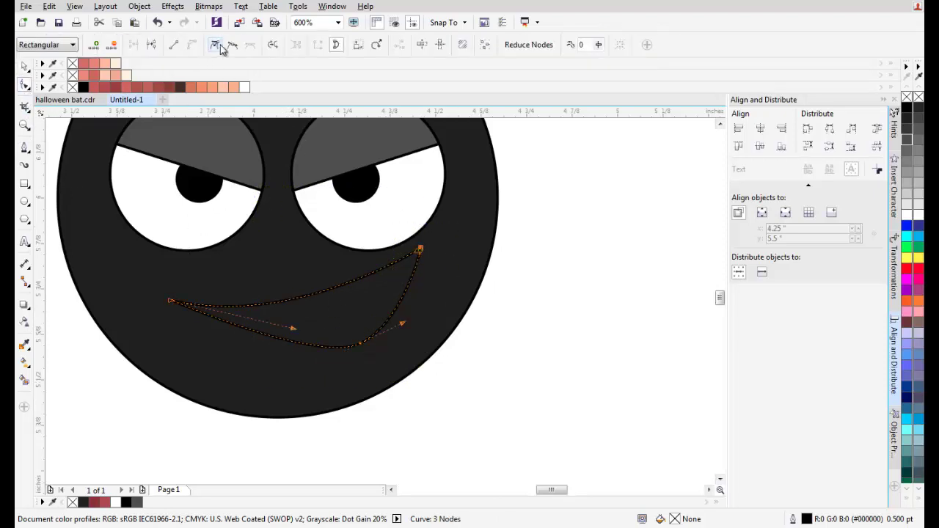
left_click_drag(177, 307, 358, 356)
left_click_drag(405, 270, 435, 281)
left_click_drag(295, 329, 343, 376)
left_click(358, 355)
scroll(357, 354, "up", 1)
left_click_drag(109, 365, 206, 327)
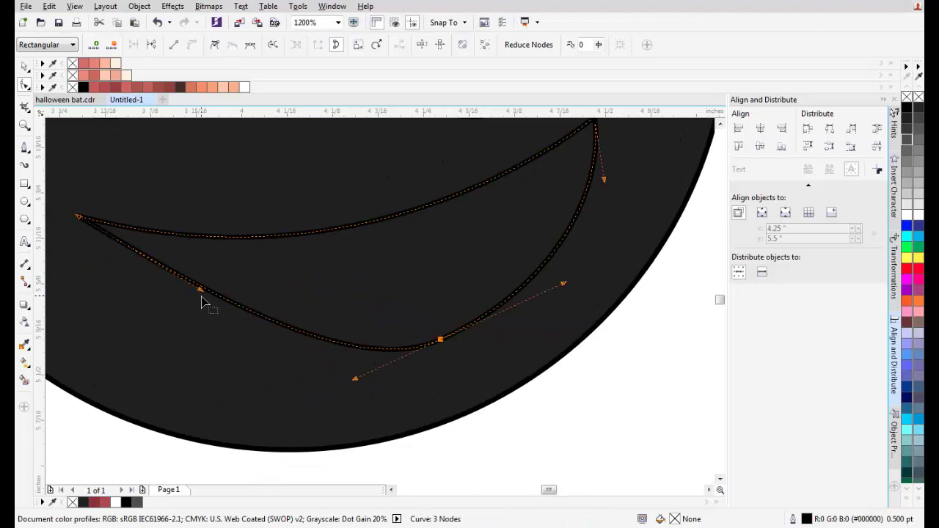
left_click_drag(205, 295, 203, 311)
scroll(329, 265, "down", 1)
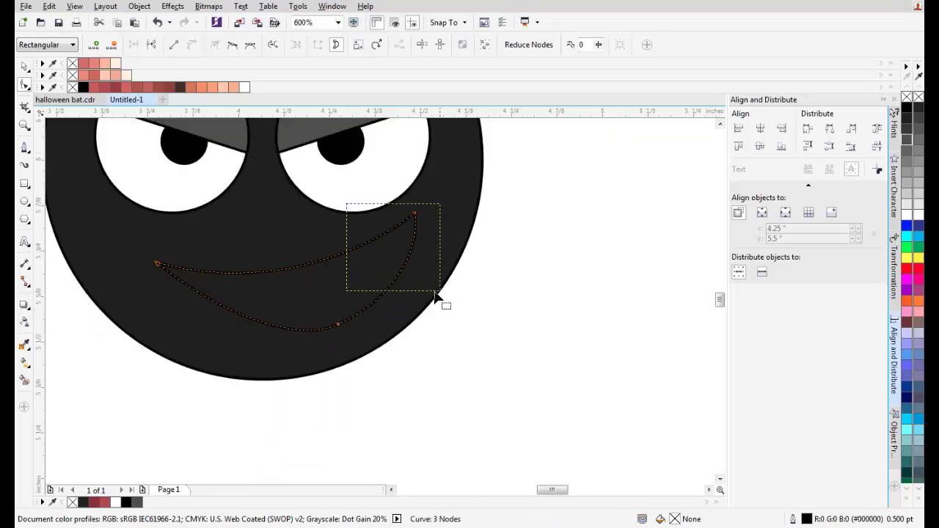
Step: Refine the mouth's lower-right curve and shift the bottom node slightly to the right
scroll(333, 301, "up", 1)
left_click_drag(290, 304, 429, 357)
left_click_drag(464, 292, 438, 307)
scroll(400, 310, "down", 1)
scroll(427, 283, "up", 1)
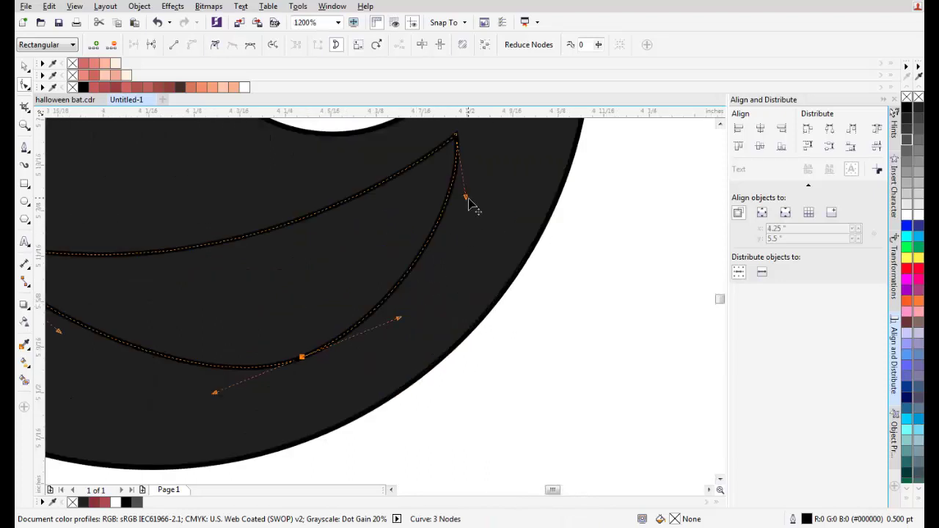
left_click_drag(468, 198, 471, 209)
left_click_drag(303, 358, 321, 359)
scroll(323, 357, "down", 2)
Step: Reselect the mouth for node editing and move its bottom node slightly left and down
key("space")
left_click(419, 353)
scroll(269, 354, "up", 2)
left_click(442, 371)
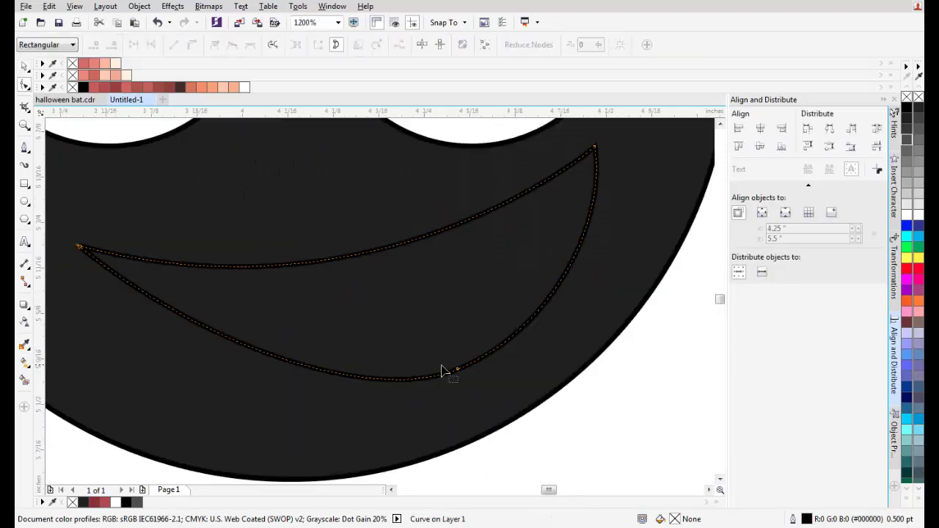
left_click_drag(460, 370, 445, 375)
scroll(443, 348, "down", 1)
scroll(464, 326, "up", 1)
scroll(344, 318, "down", 1)
scroll(269, 311, "up", 1)
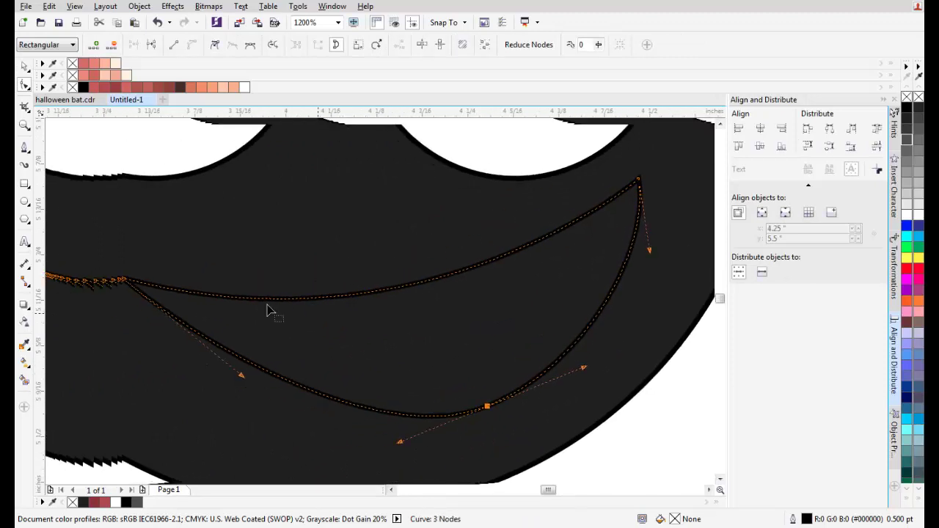
Step: Adjust the mouth's upper-edge curve at its left corner node, and fill the mouth with the inner ears' red
left_click(120, 280)
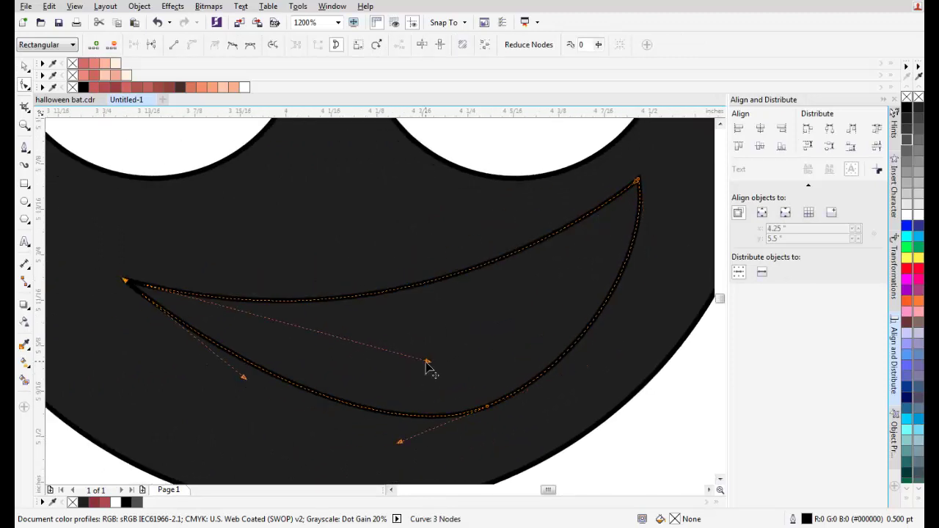
left_click_drag(429, 363, 386, 372)
scroll(380, 372, "down", 1)
key("space")
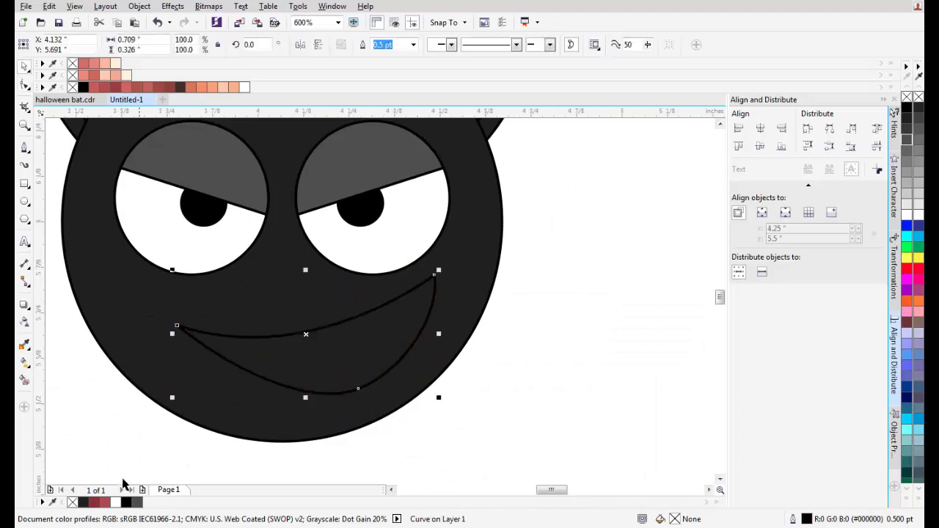
left_click(105, 502)
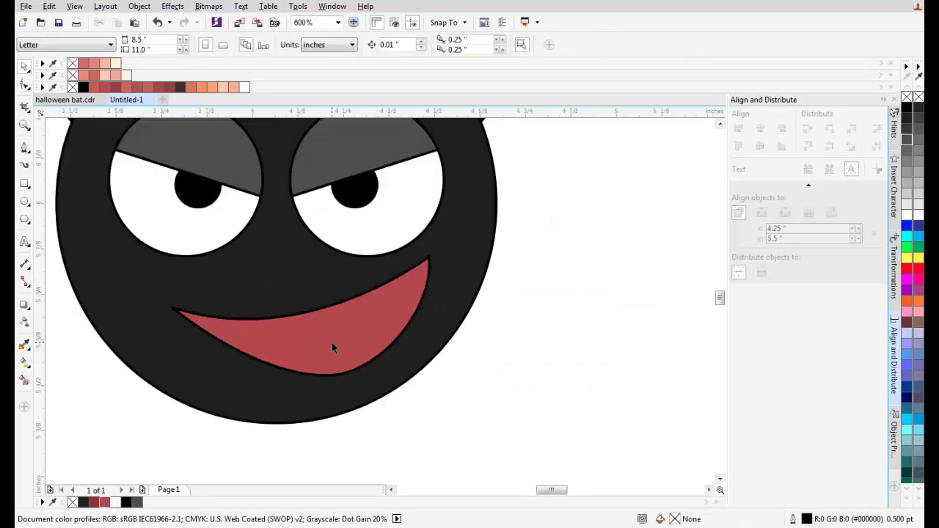
Step: Make the curve along the mouth's lower-left edge slightly fuller
key("F10")
left_click_drag(233, 359, 225, 370)
scroll(288, 375, "down", 1)
key("space")
left_click(381, 355)
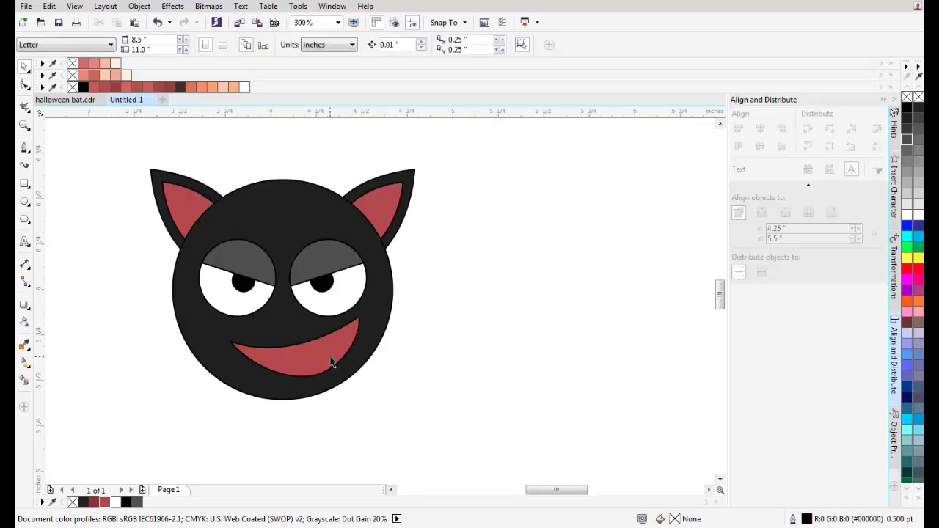
Step: Fine-tune the roundness of the mouth's lower-right edge around its bottom node
scroll(329, 360, "up", 1)
left_click(329, 360)
scroll(329, 360, "up", 1)
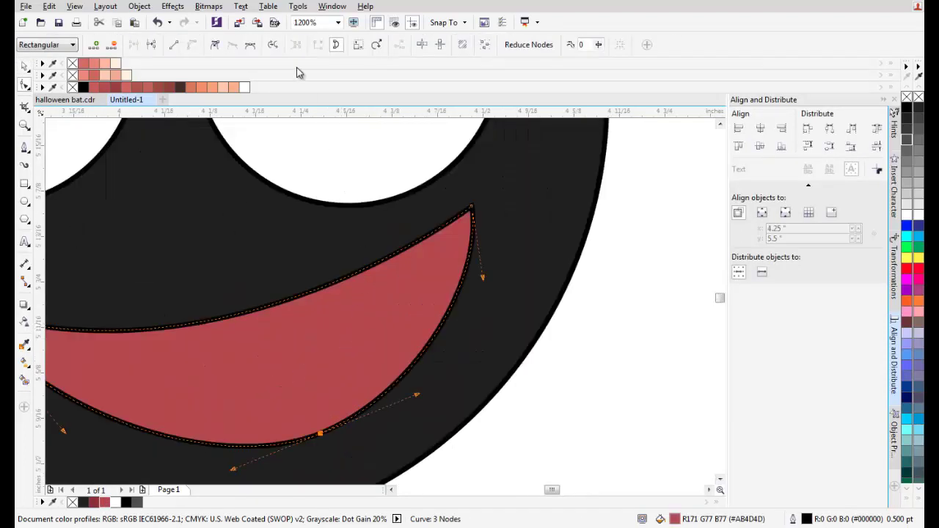
scroll(438, 345, "down", 2)
left_click_drag(417, 338, 367, 320)
scroll(423, 320, "down", 1)
key("space")
left_click(507, 308)
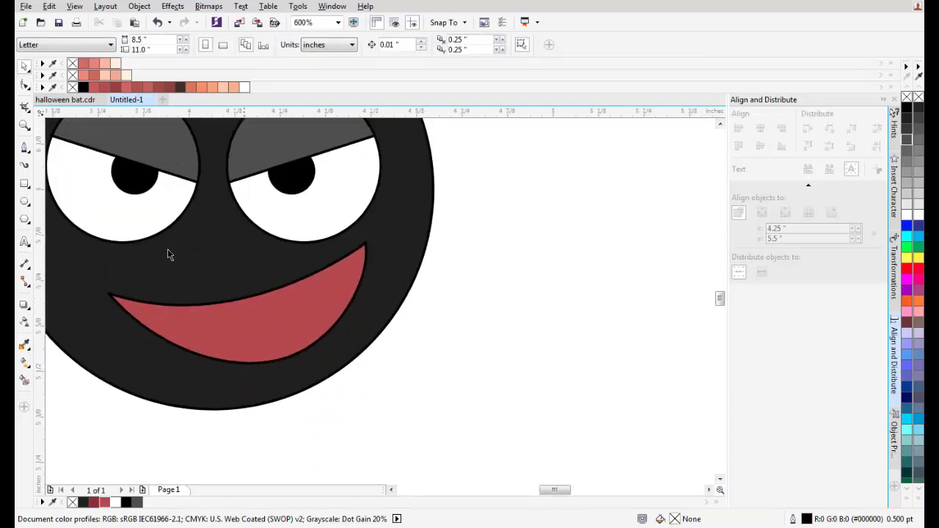
Step: Draw an ellipse about 0.38 by 0.276 in for the tongue, and place it overlapping the mouth's lower edge
left_click(24, 204)
left_click_drag(170, 308, 317, 418)
left_click_drag(272, 385, 294, 382)
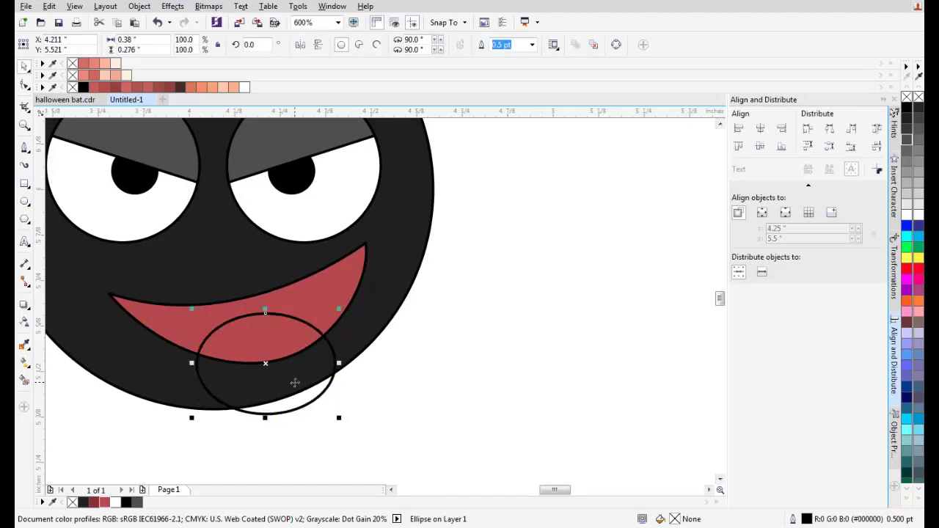
Step: Rotate the tongue ellipse counterclockwise by about 6.8 degrees to follow the slant of the mouth
left_click_drag(343, 312, 337, 304)
scroll(301, 367, "up", 2)
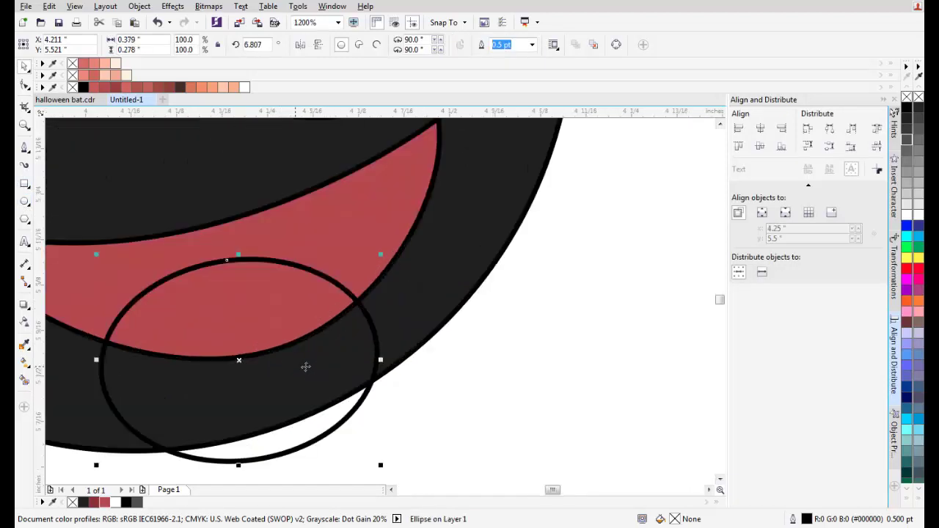
scroll(312, 363, "down", 2)
Step: Intersect the tongue ellipse with the mouth shape and delete the original ellipse, keeping only the overlap
left_click(338, 276, "shift")
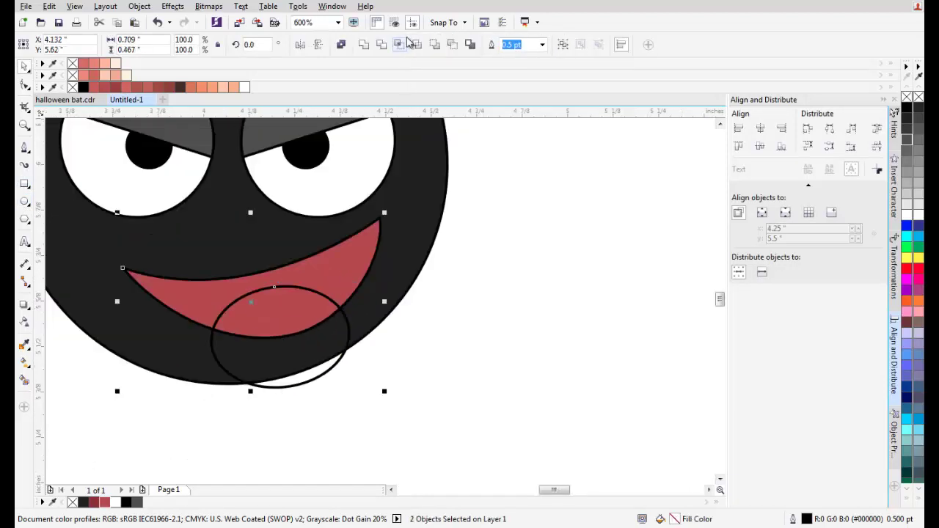
left_click(403, 44)
left_click_drag(313, 345, 352, 400)
key("Delete")
Step: Fill the trimmed tongue with a light pink, lighter than the mouth's red
left_click(286, 311)
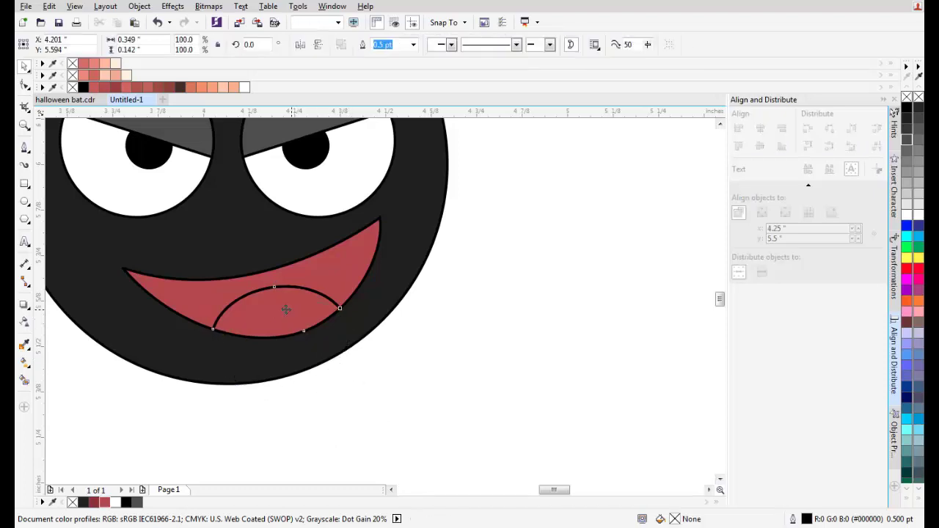
scroll(300, 342, "down", 1)
scroll(302, 315, "up", 2)
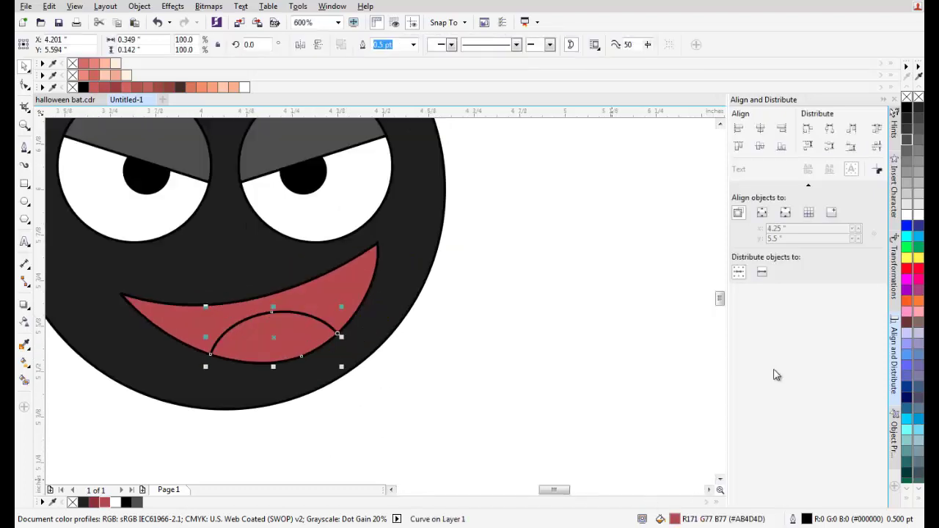
left_click(894, 433)
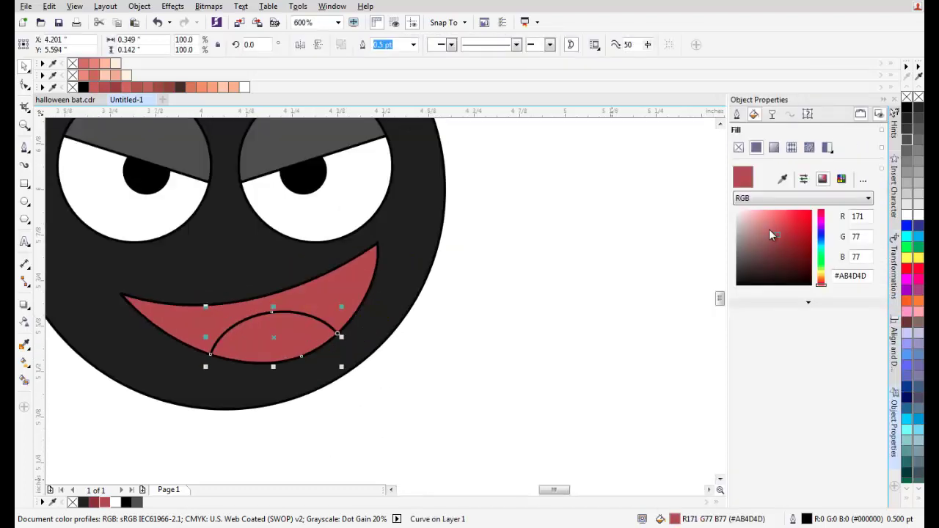
left_click(769, 219)
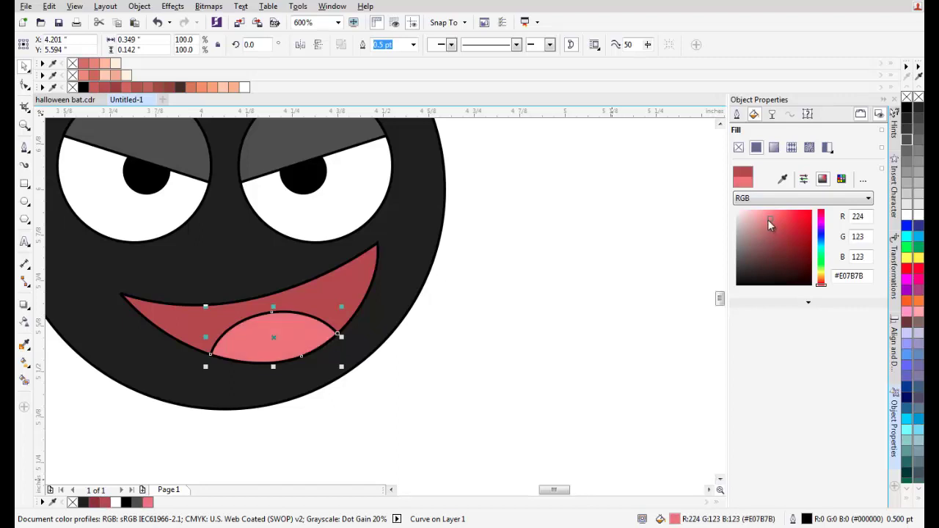
left_click(770, 217)
left_click(586, 230)
Step: Draw a closed curved fang with the Pen tool, about 0.113 by 0.186 in, crossing the upper edge near the mouth's right corner
scroll(335, 302, "up", 1)
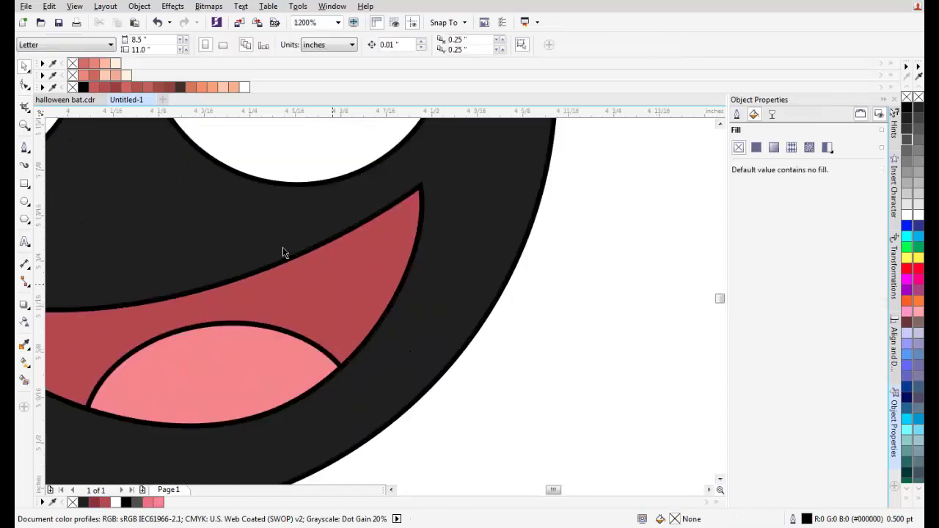
left_click(24, 148)
left_click_drag(355, 289, 348, 331)
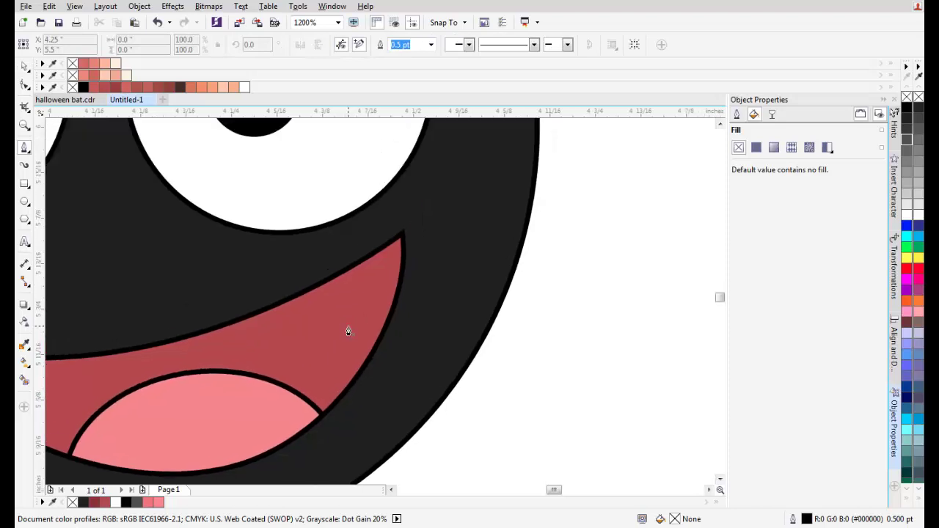
left_click(332, 197)
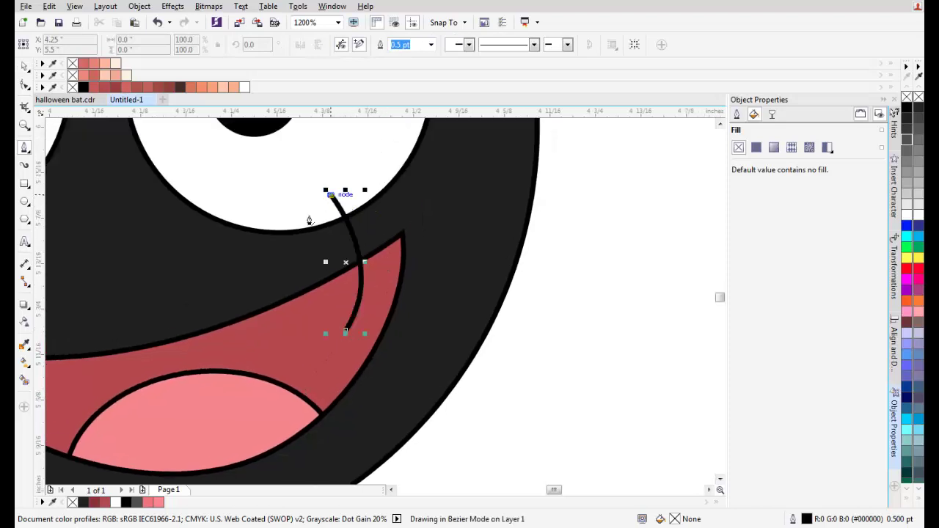
left_click(279, 232)
left_click_drag(350, 293, 350, 279)
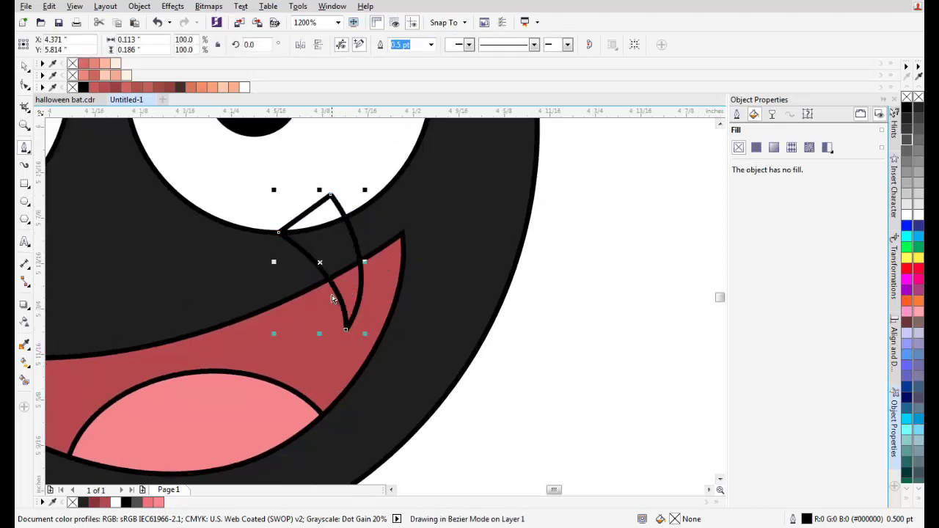
Step: Reshape the fang by lowering its tip and shifting its two upper nodes inward and down for a slimmer shape
key("F10")
left_click_drag(347, 329, 344, 347)
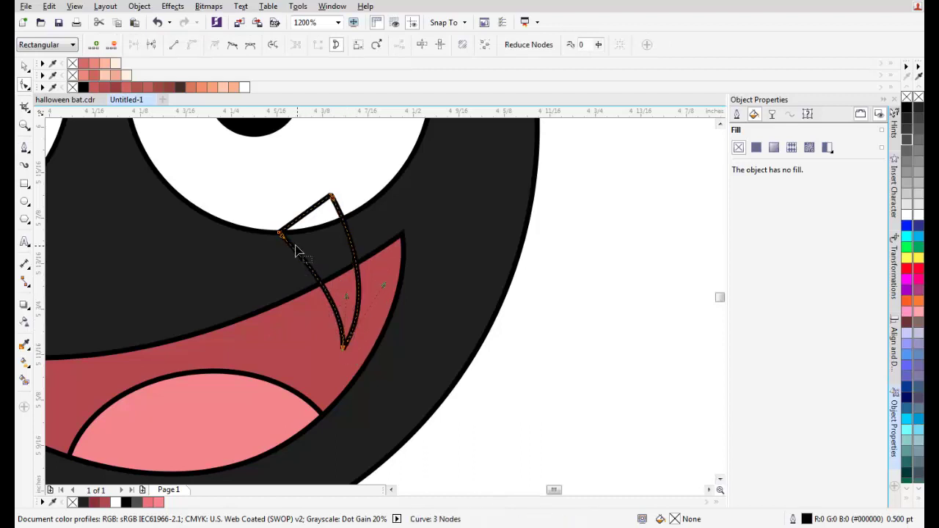
left_click_drag(279, 233, 291, 238)
left_click_drag(331, 197, 329, 214)
Step: Intersect the fang with the mouth shape and delete the original fang outline
key("space")
left_click(389, 266, "shift")
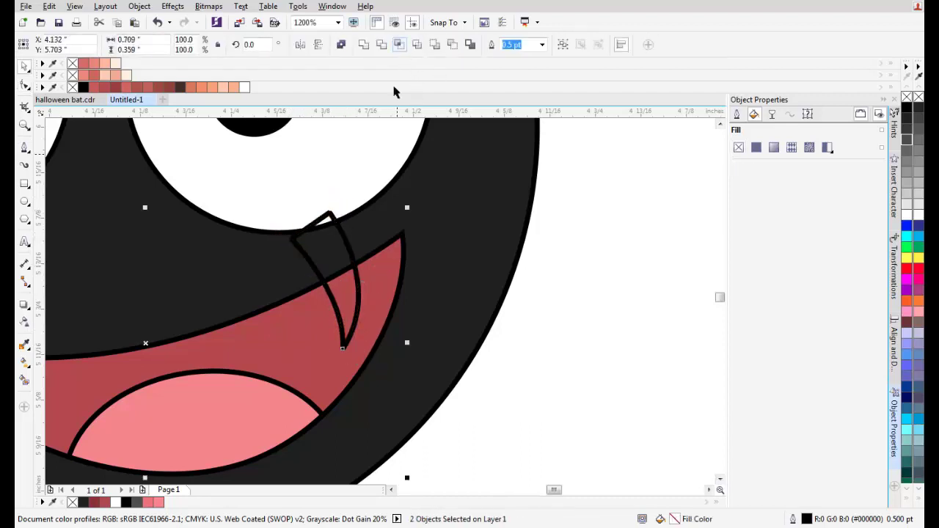
left_click(399, 45)
left_click(336, 224)
key("Delete")
Step: Fill the trimmed fang with white
left_click(345, 299)
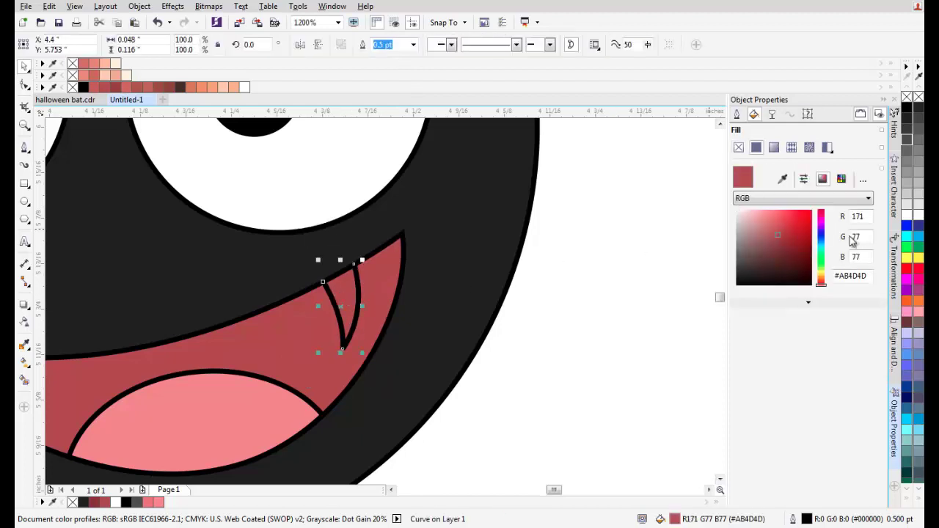
left_click(908, 215)
left_click(635, 228)
Step: Start the right wing outline with a curve rising from inside the head to a peak, followed by a straight edge down to the wing tip
scroll(333, 341, "down", 2)
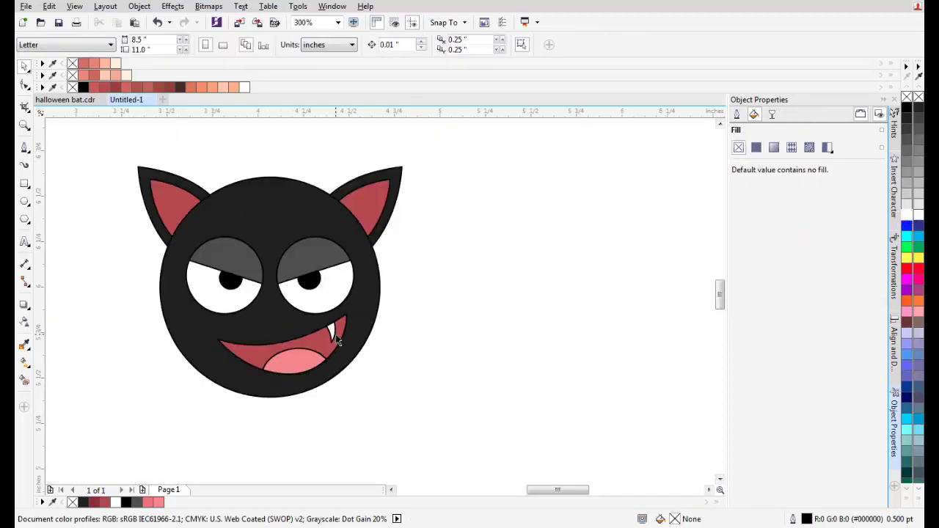
scroll(335, 334, "down", 1)
left_click_drag(399, 313, 258, 298)
left_click(24, 148)
scroll(231, 296, "up", 2)
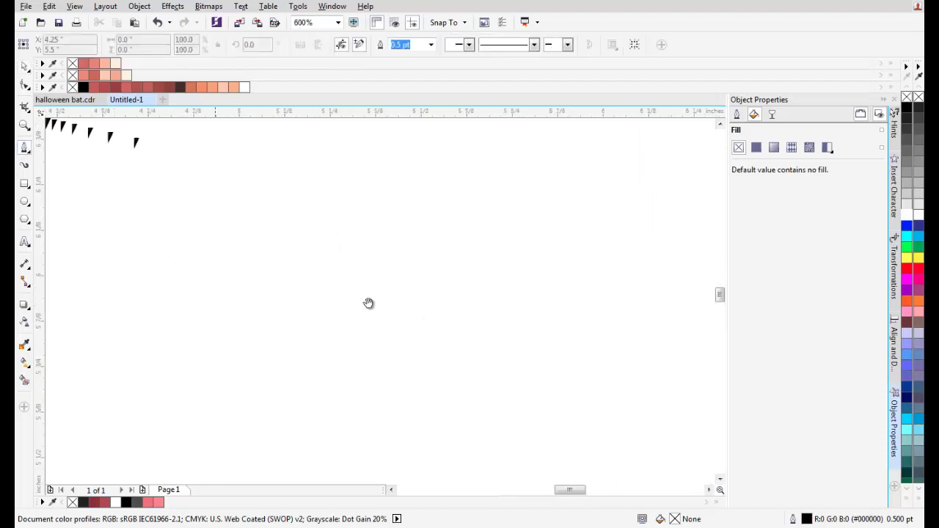
scroll(236, 352, "down", 1)
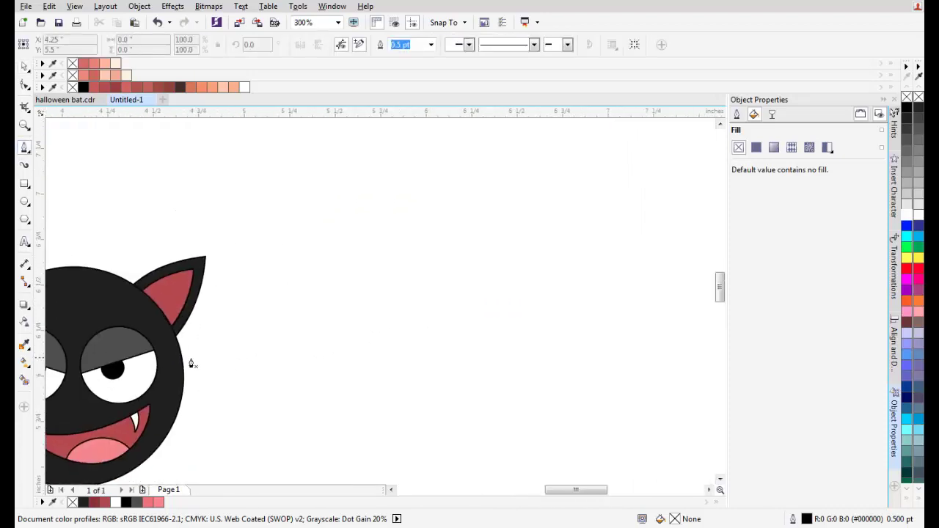
left_click_drag(163, 364, 299, 342)
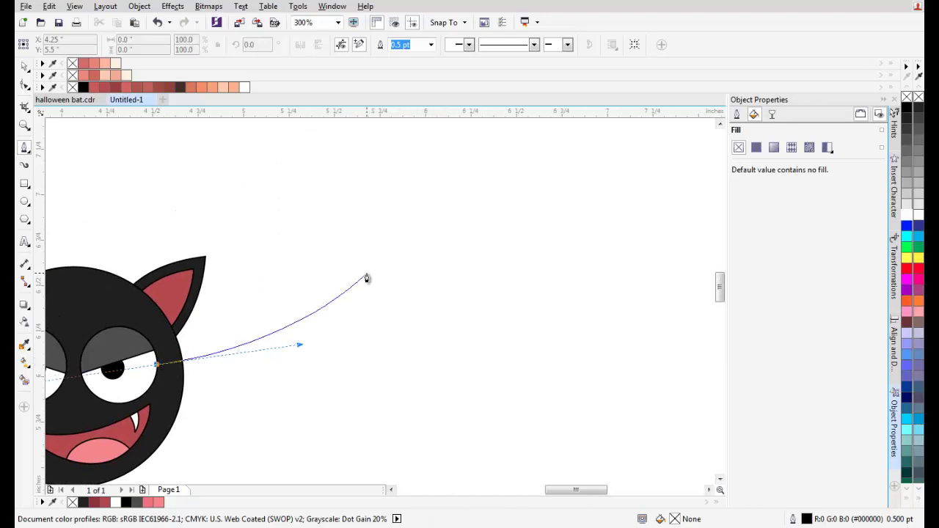
left_click(367, 246)
left_click_drag(428, 297, 411, 282)
scroll(313, 264, "down", 2)
scroll(334, 276, "up", 2)
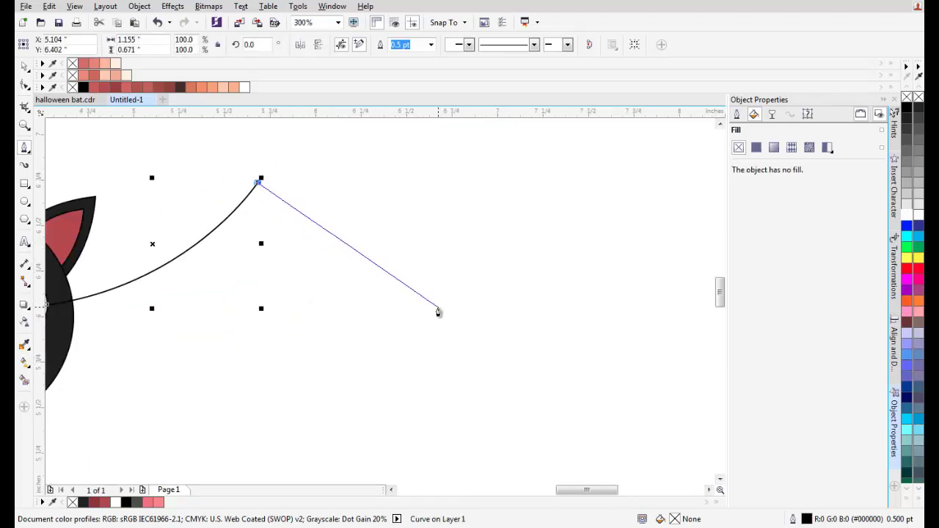
left_click(440, 314)
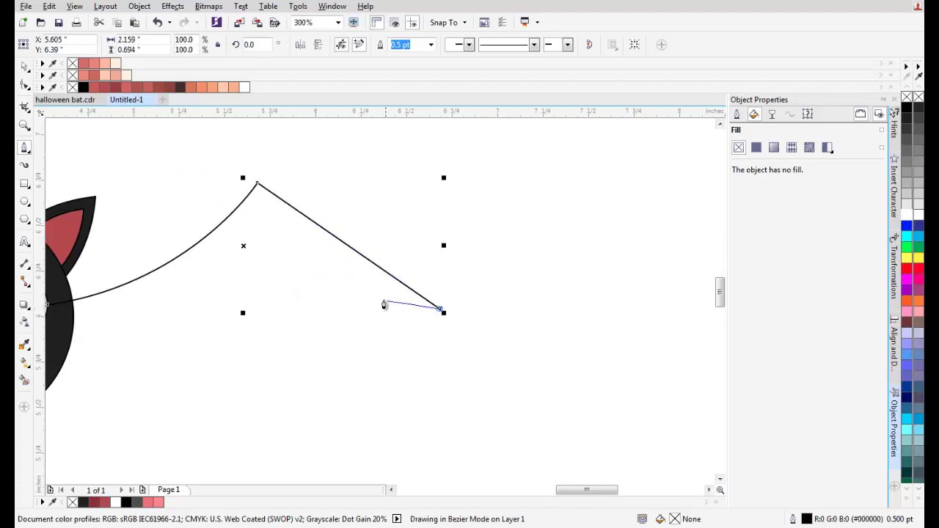
Step: Draw three scallops along the wing's lower edge back into the head, and close the outline at its starting node
scroll(384, 304, "up", 2)
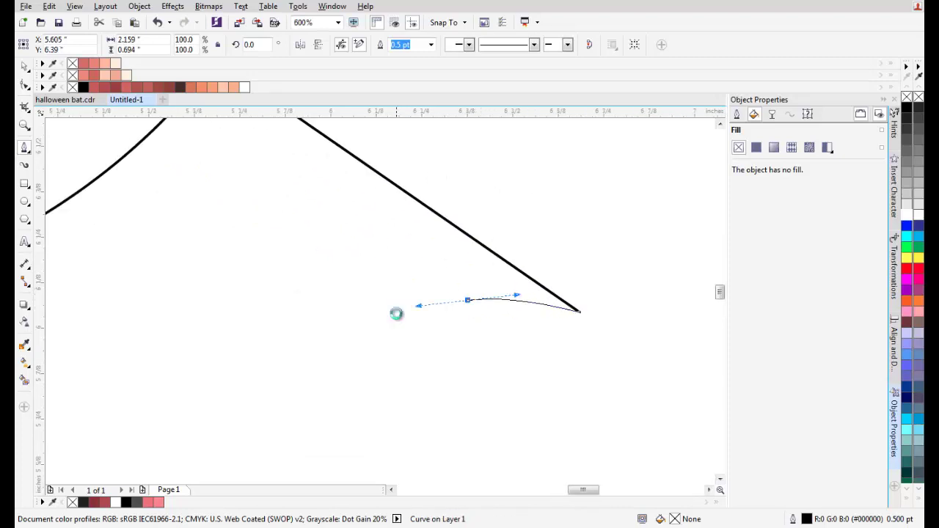
left_click(356, 380)
scroll(497, 303, "down", 2)
scroll(333, 330, "up", 2)
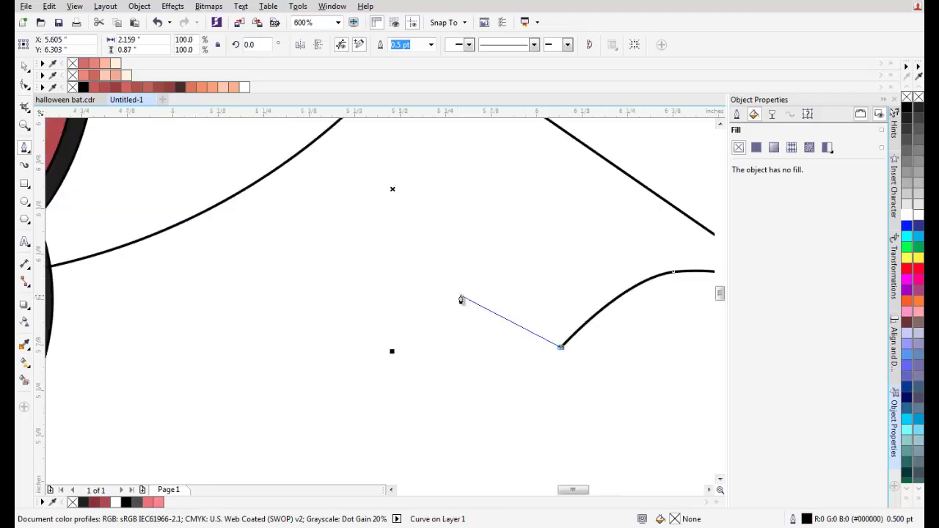
left_click_drag(451, 281, 399, 279)
left_click_drag(239, 323, 404, 281)
left_click(299, 316)
left_click(285, 243)
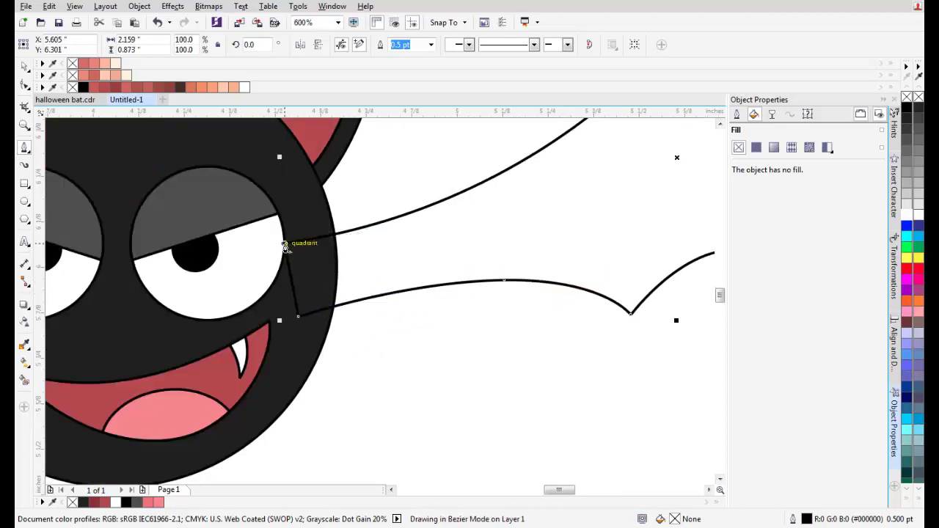
Step: Convert all of the wing's segments to curves and delete the middle node of each of the three scallops
scroll(308, 290, "down", 2)
scroll(369, 251, "up", 1)
left_click_drag(368, 249, 237, 245)
left_click(25, 66)
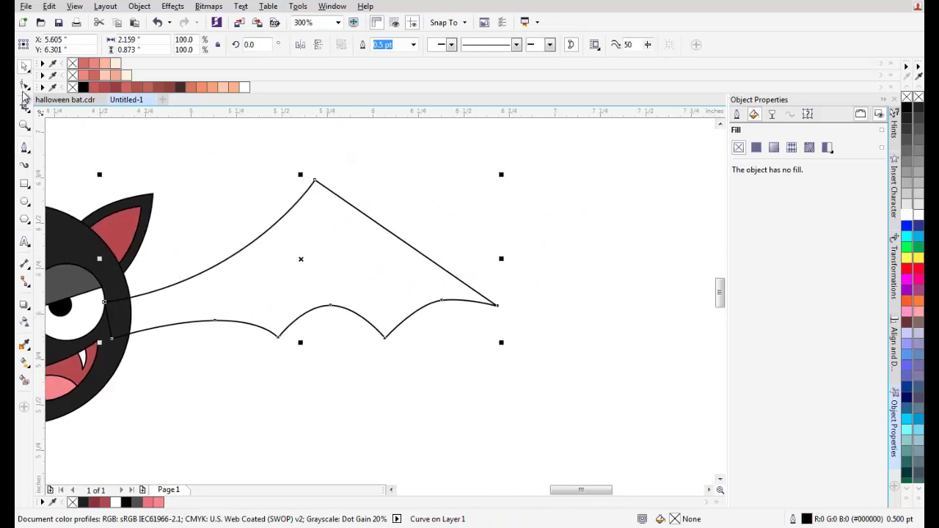
left_click(25, 86)
left_click_drag(225, 153, 360, 174)
left_click_drag(281, 194, 225, 156)
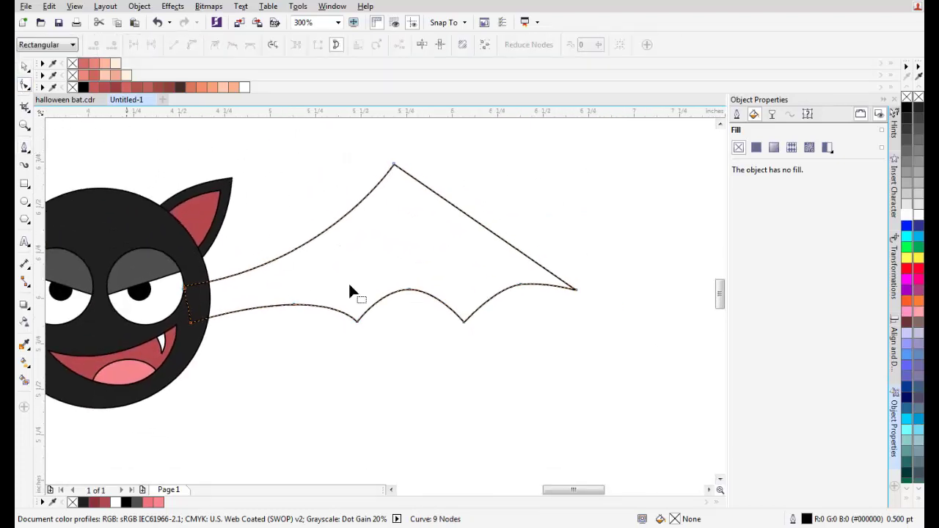
key("ctrl+a")
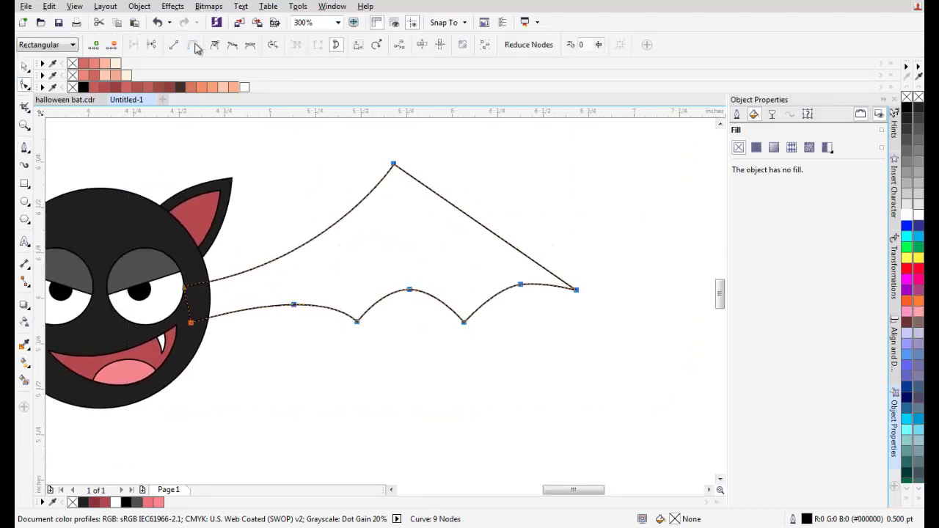
left_click_drag(448, 218, 424, 221)
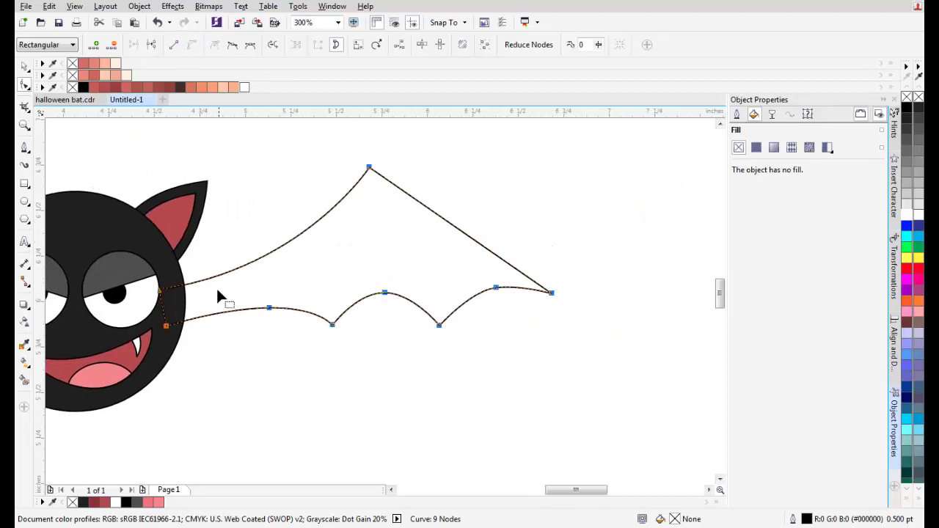
left_click(119, 45)
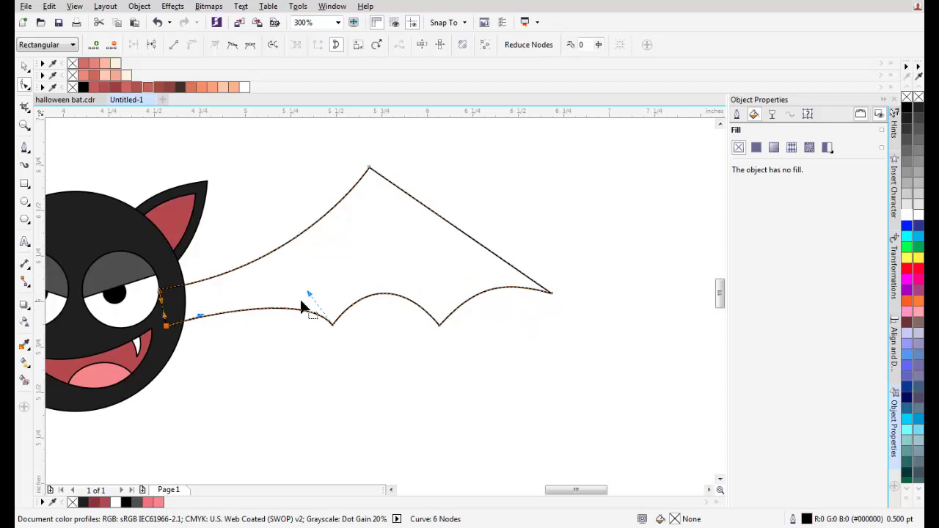
Step: Move the node between the wing's inner and middle scallops lower and closer to the head
left_click_drag(332, 325, 291, 340)
left_click_drag(369, 207, 361, 225)
key("space")
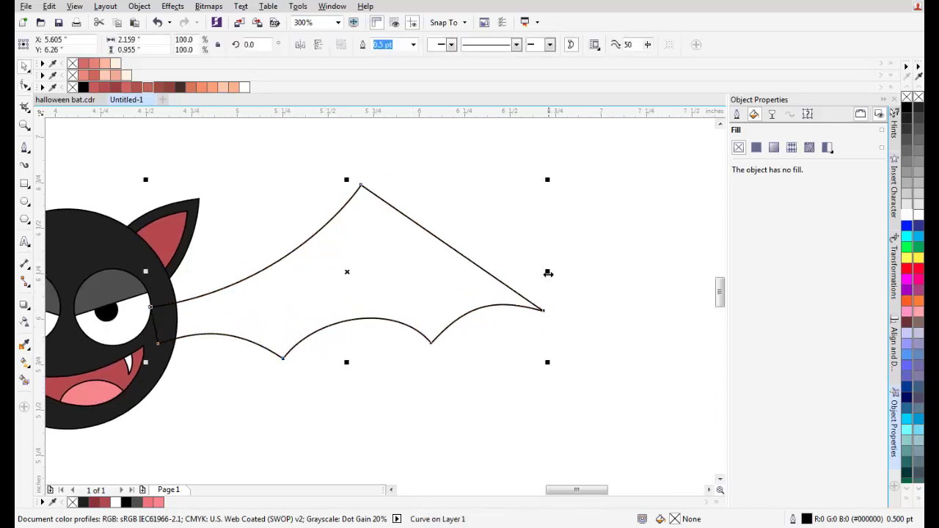
Step: Narrow the wing from its outer side to a width of about 1.847 in
left_click_drag(547, 273, 489, 272)
scroll(367, 280, "left", 1)
scroll(368, 280, "down", 1)
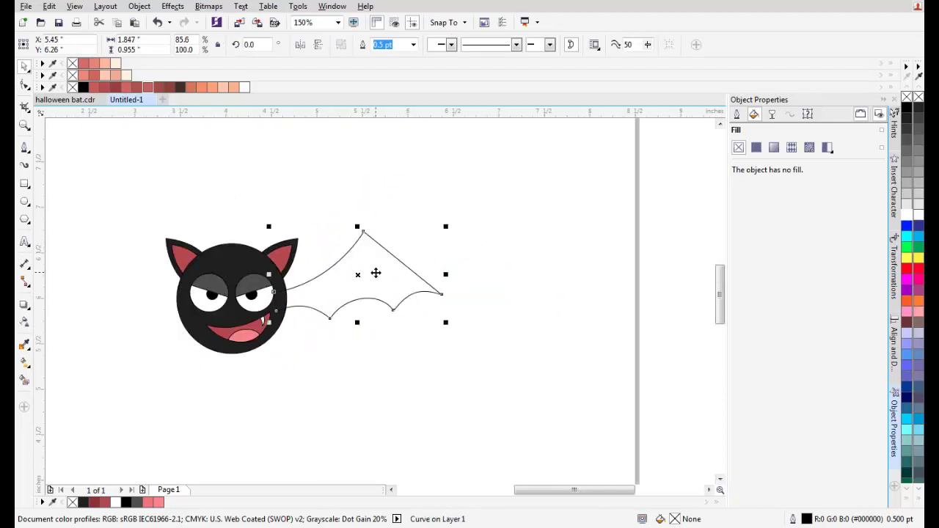
Step: Raise the wing's peak node slightly toward the head and adjust the curve of the inner upper edge
scroll(365, 247, "up", 1)
left_click_drag(352, 231, 268, 167)
left_click(24, 87)
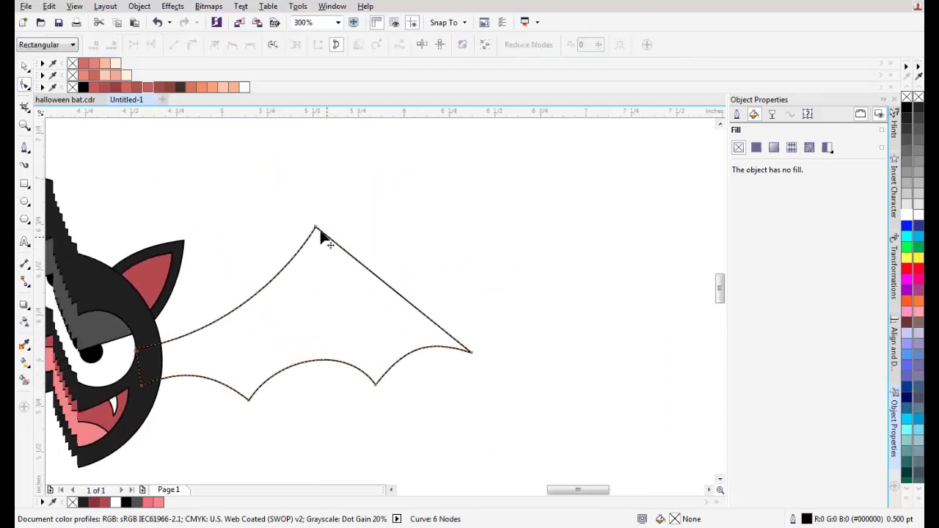
left_click_drag(316, 229, 310, 218)
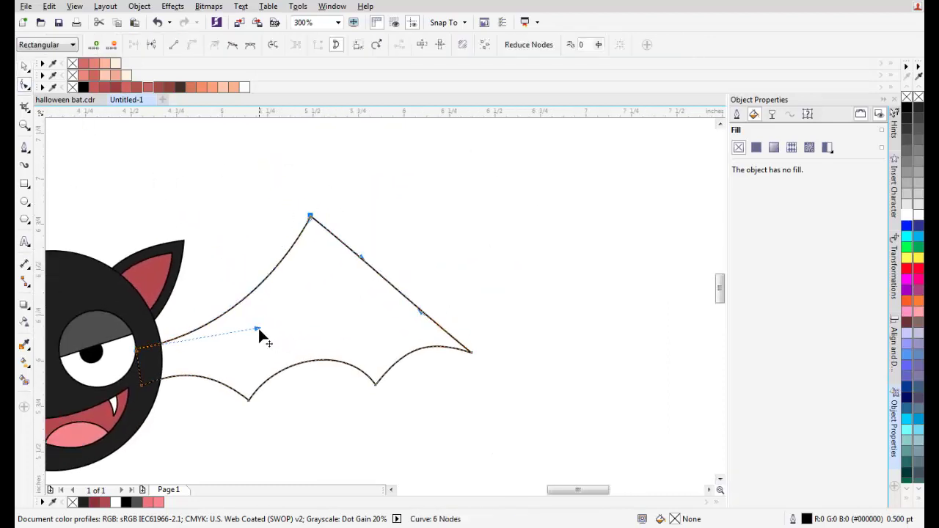
left_click_drag(258, 326, 245, 324)
Step: Bow the wing's straight outer edge outward, extend the tip outward and down, and refine the curve near the tip
left_click_drag(379, 280, 394, 269)
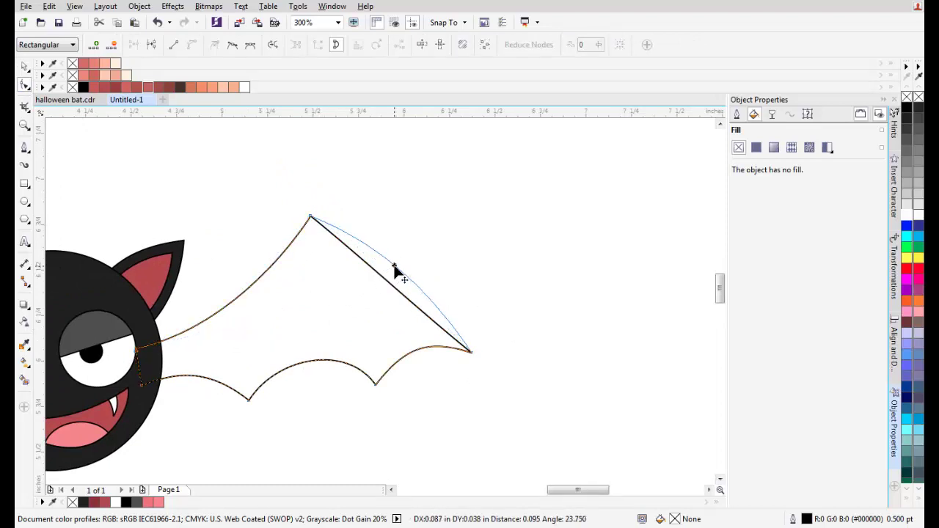
left_click_drag(473, 351, 493, 374)
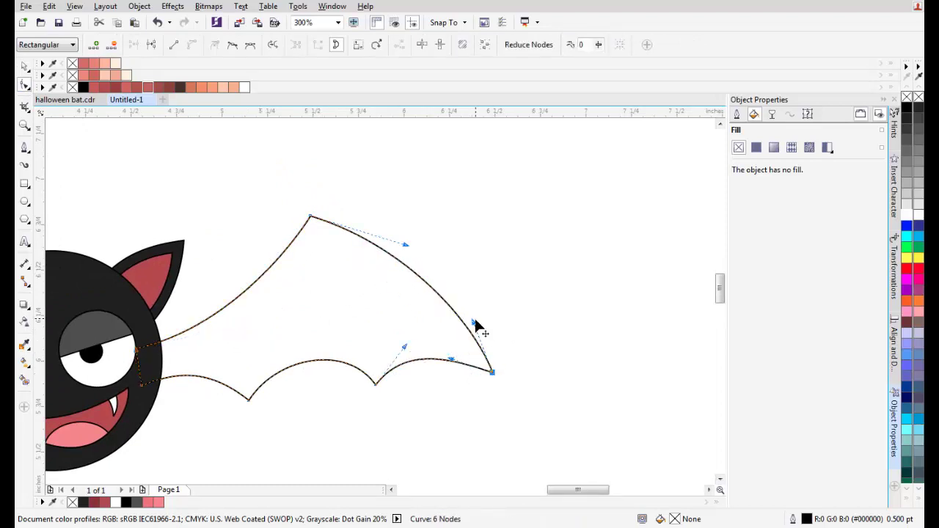
left_click_drag(477, 325, 472, 305)
Step: Reshape the outer scallops by adjusting their curves, shifting the node between them inward, and lowering the wing tip slightly
left_click_drag(447, 357, 336, 346)
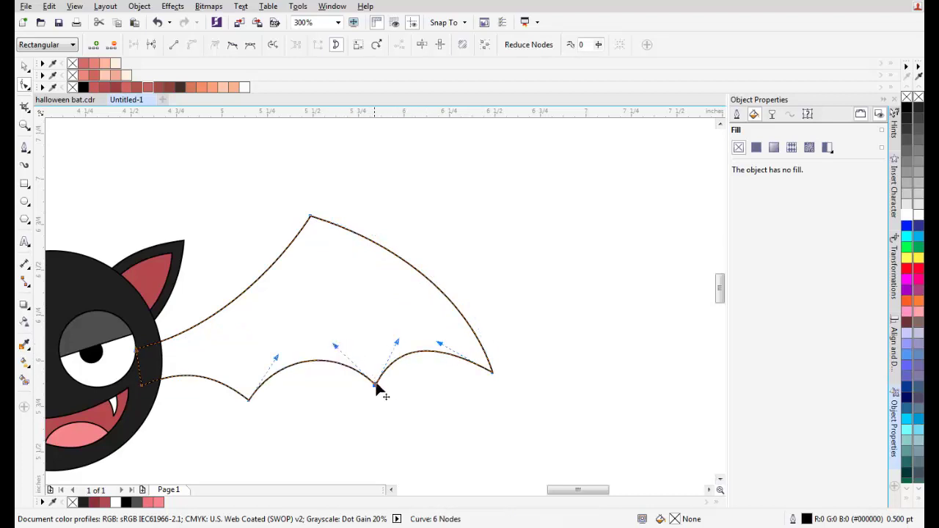
left_click_drag(375, 384, 365, 383)
left_click_drag(493, 374, 498, 387)
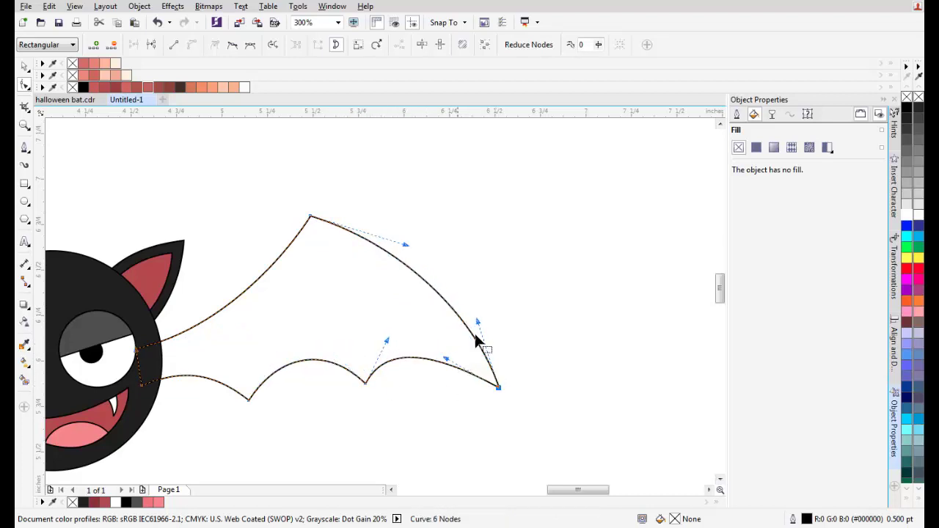
Step: Refine the curves meeting at the wing tip and round the inner and middle scallops by adjusting their curve handles
left_click_drag(478, 323, 486, 305)
left_click_drag(446, 359, 449, 346)
left_click_drag(255, 361, 333, 314)
left_click(328, 352)
scroll(310, 340, "up", 1)
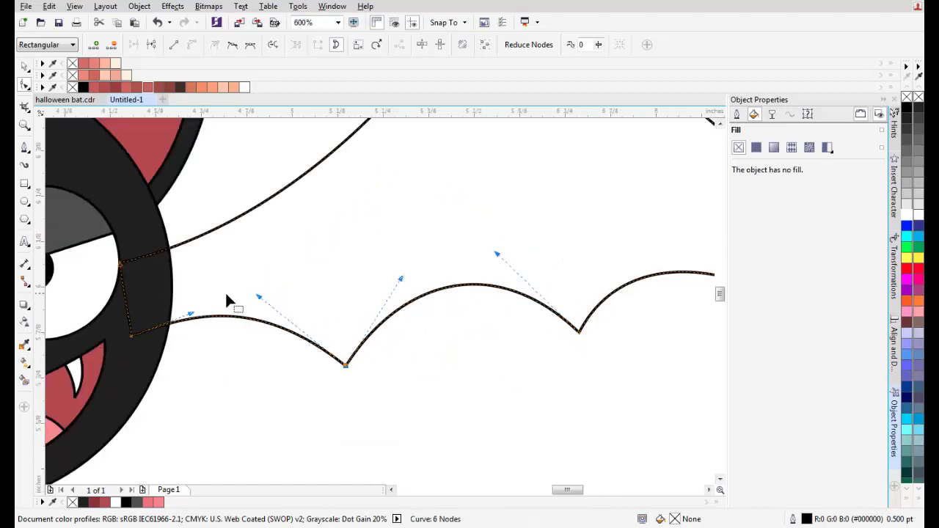
left_click_drag(192, 314, 184, 309)
left_click_drag(258, 297, 280, 295)
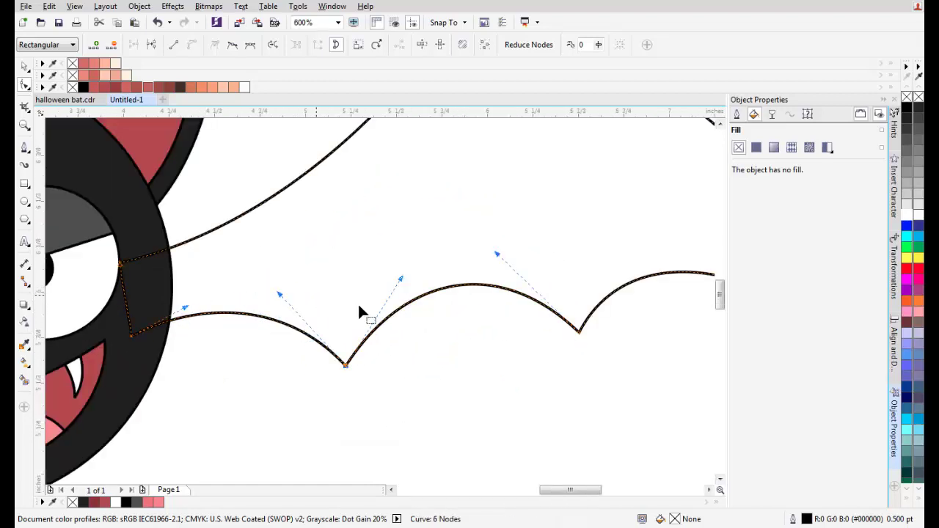
scroll(359, 302, "down", 1)
left_click_drag(361, 289, 351, 285)
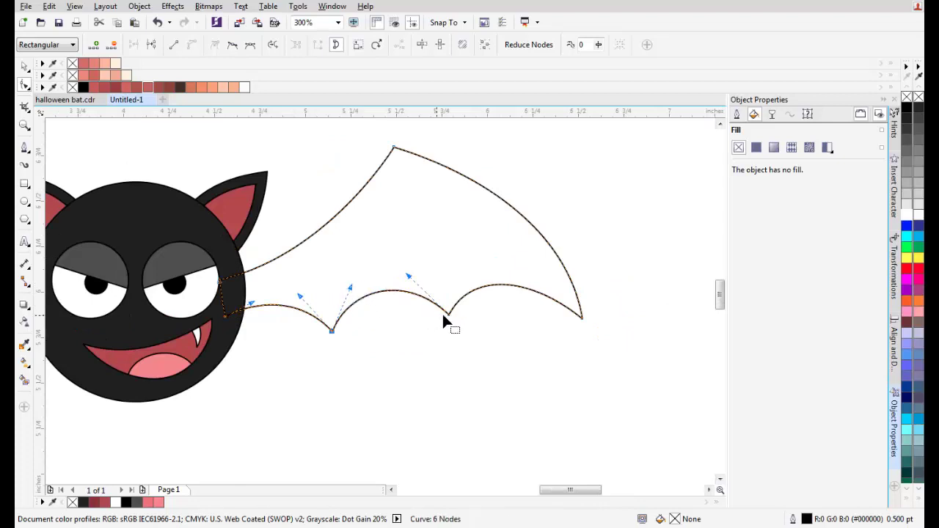
Step: Shift the wing's peak node slightly up and toward the head, and make the outer edge's curve fuller near the peak
scroll(447, 316, "down", 1)
key("space")
left_click(553, 299)
scroll(549, 283, "up", 1)
left_click(445, 276)
key("space")
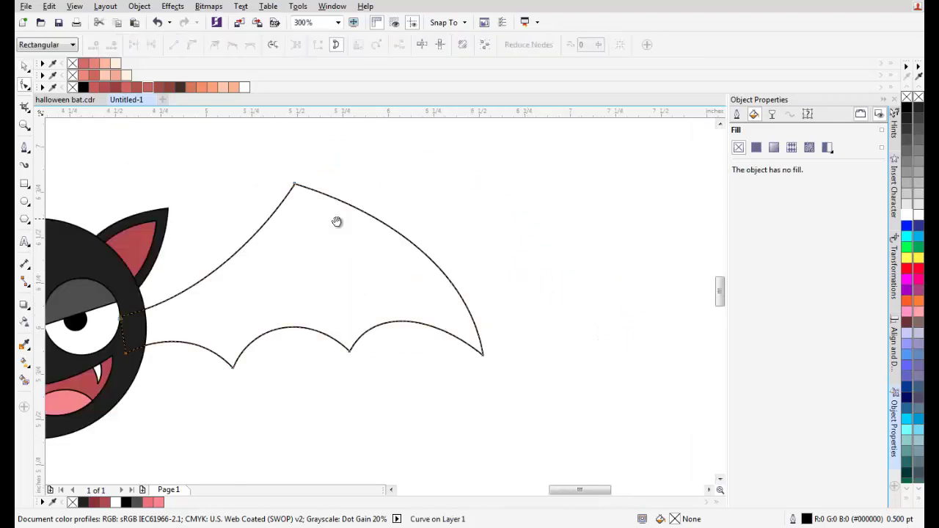
left_click_drag(336, 220, 316, 216)
left_click_drag(314, 212, 307, 212)
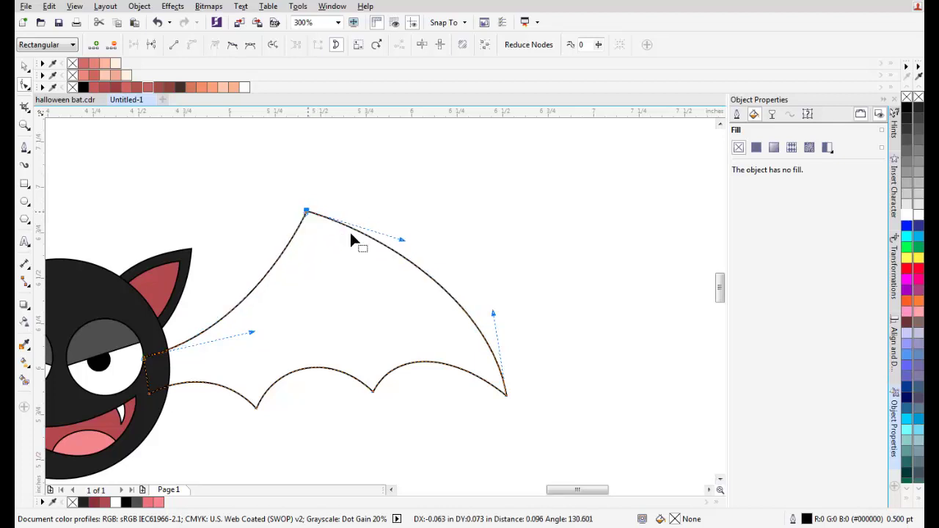
left_click_drag(409, 239, 422, 229)
scroll(456, 254, "down", 1)
key("space")
left_click(494, 256)
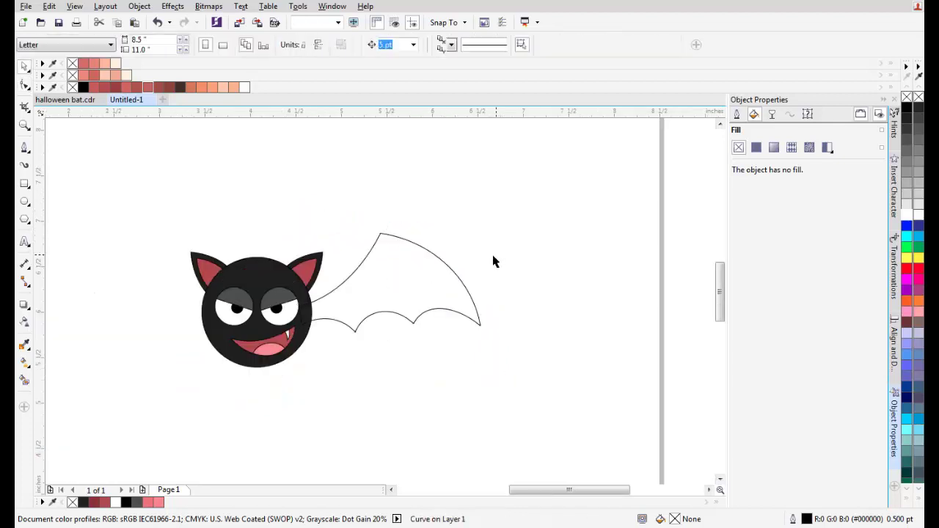
Step: Send the wing outline behind the bat's head
scroll(451, 275, "up", 1)
left_click_drag(370, 278, 383, 259)
right_click(383, 257)
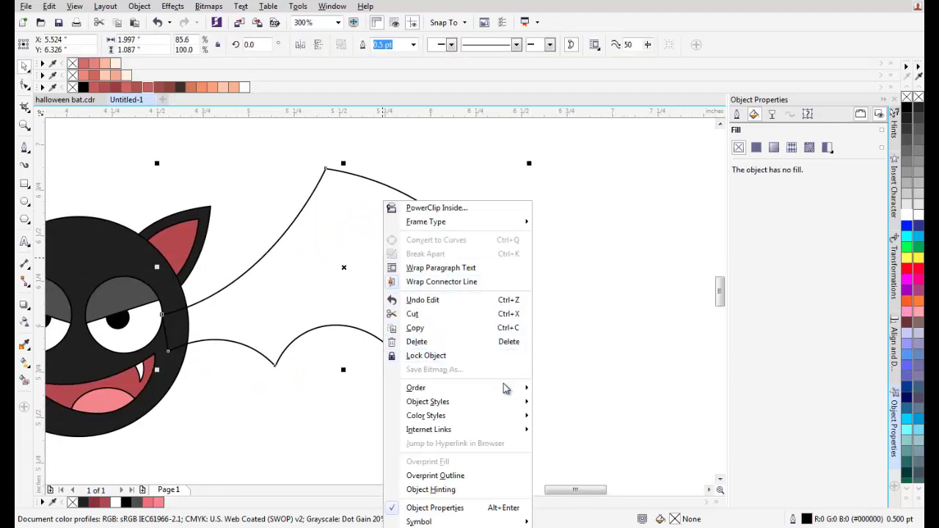
mouse_move(508, 389)
left_click(584, 404)
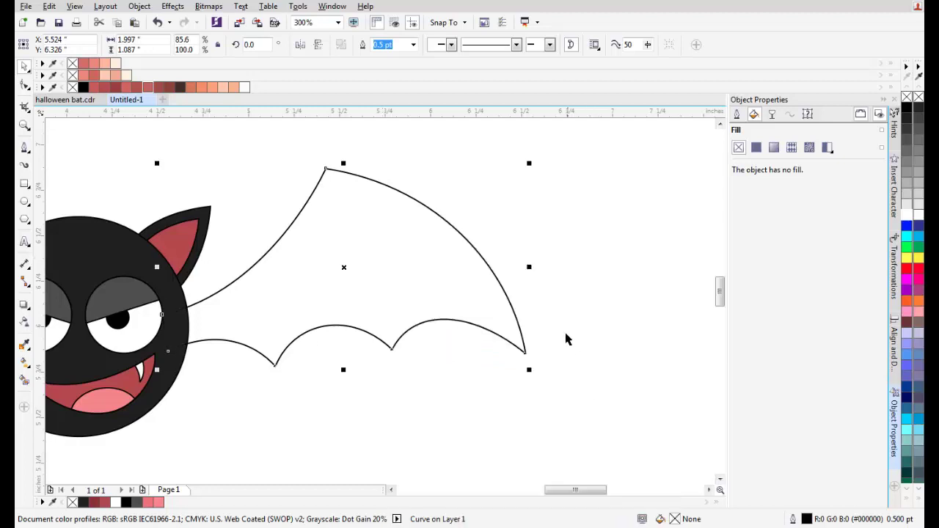
left_click(566, 335)
Step: Start an outer wing panel with the Pen tool, curving from just below the peak along the outer edge to near the tip
left_click_drag(371, 199, 286, 229)
left_click(26, 149)
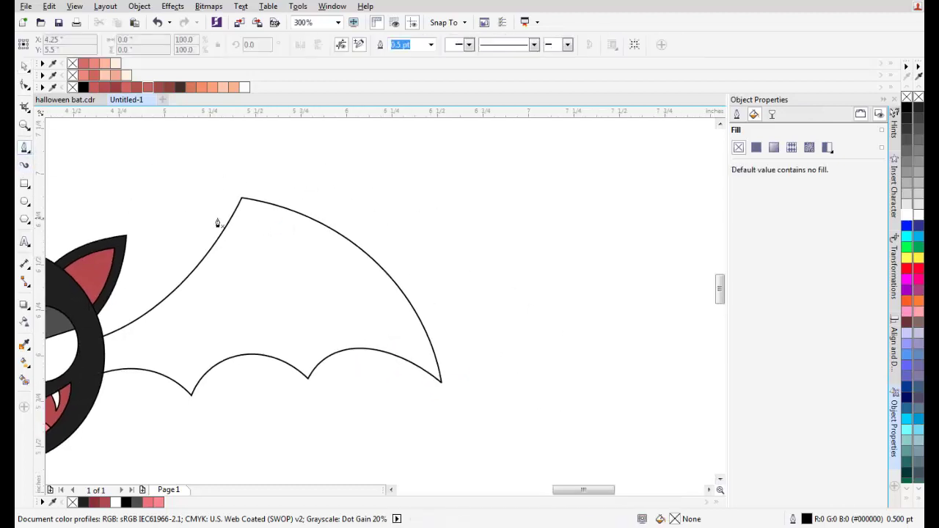
scroll(156, 191, "up", 2)
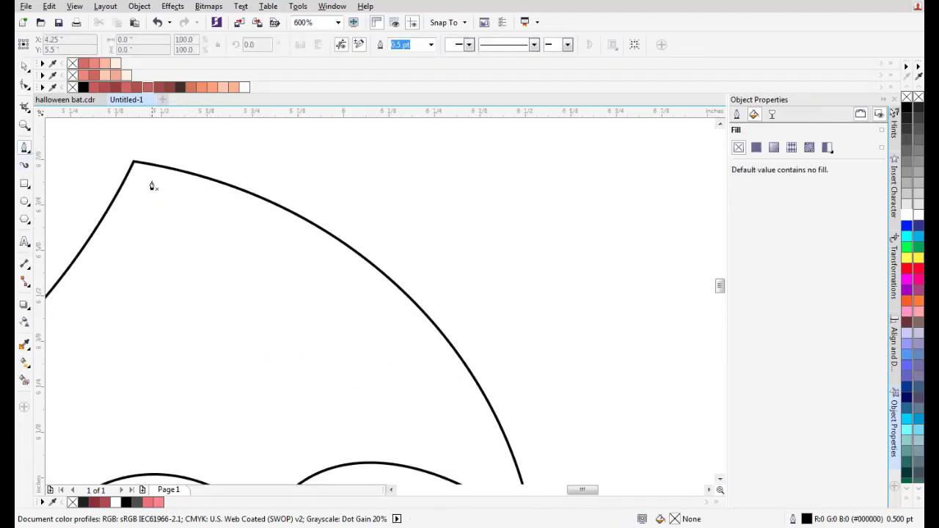
left_click_drag(151, 183, 434, 245)
scroll(421, 342, "up", 2)
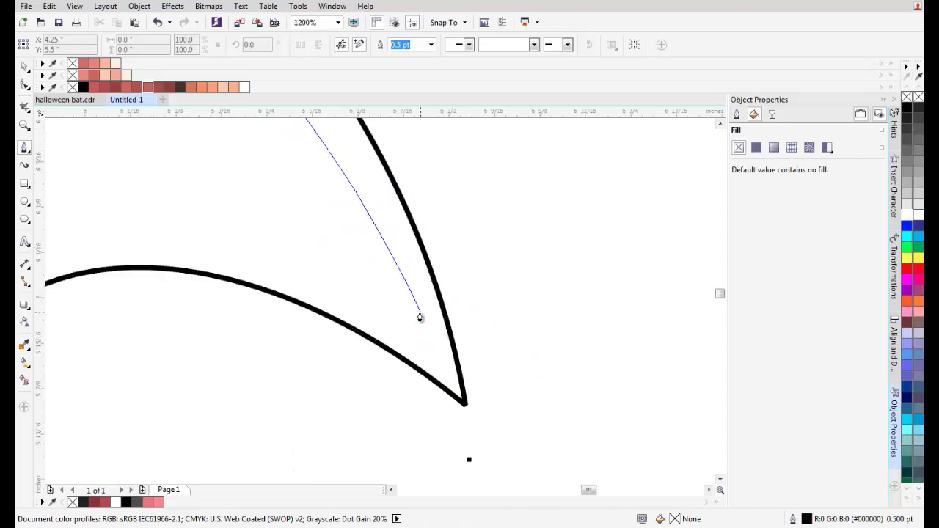
left_click(430, 339)
Step: Continue the outer panel above the outermost scallop to its inner corner, and close it with a curved side up to the peak
scroll(303, 258, "left", 2)
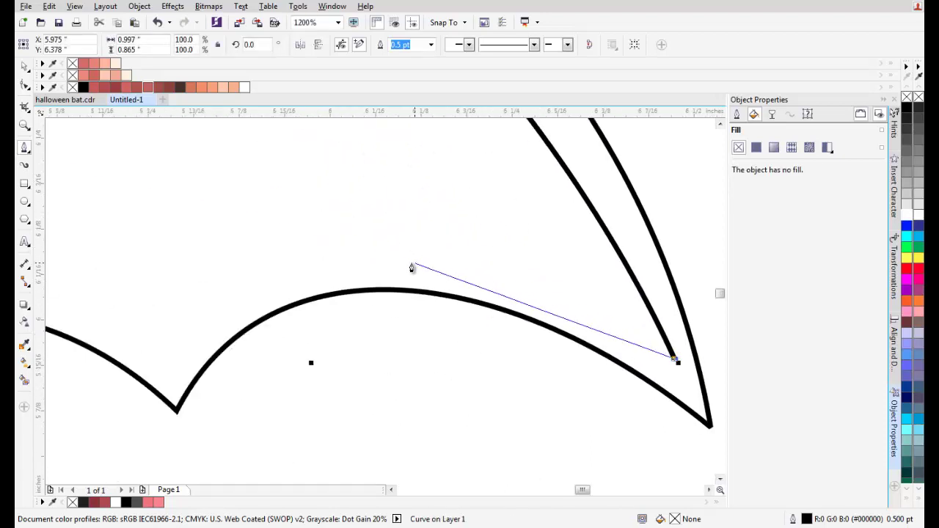
left_click_drag(400, 262, 237, 269)
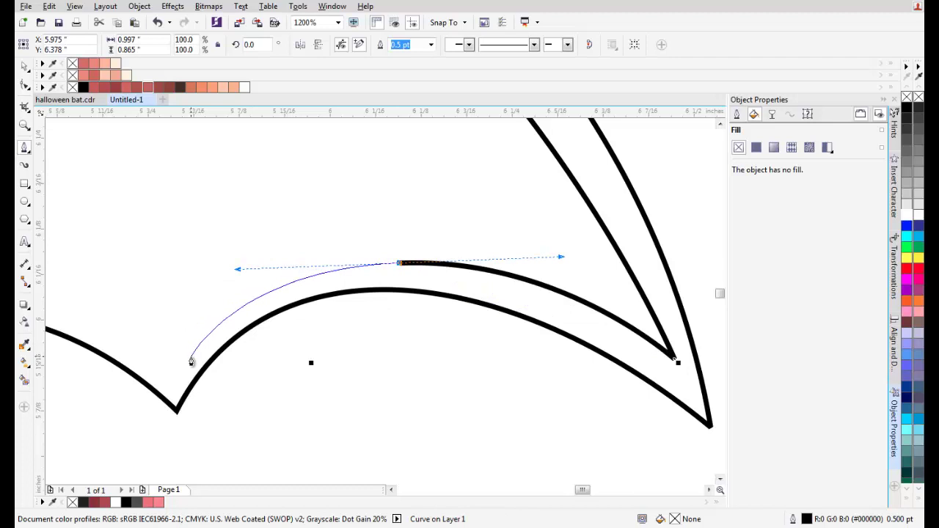
left_click(192, 362)
scroll(191, 361, "down", 1)
left_click_drag(286, 349, 394, 434)
mouse_move(180, 135)
left_mouse_down()
mouse_move(298, 248)
mouse_move(287, 214)
left_mouse_up()
scroll(184, 199, "down", 1)
scroll(209, 221, "up", 1)
Step: Delete the extra node in the middle of the outer panel's scalloped edge
key("F10")
scroll(242, 190, "down", 3)
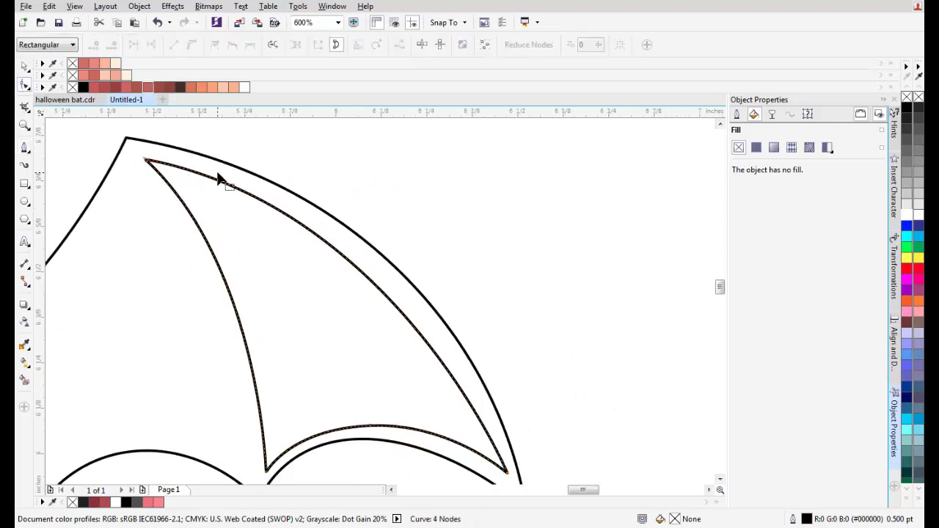
left_click_drag(120, 146, 422, 378)
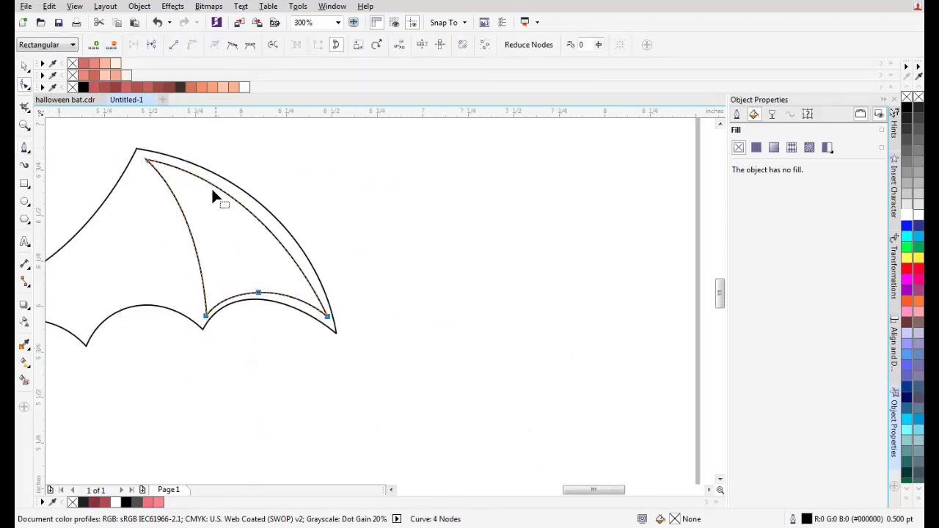
scroll(198, 204, "up", 1)
key("Delete")
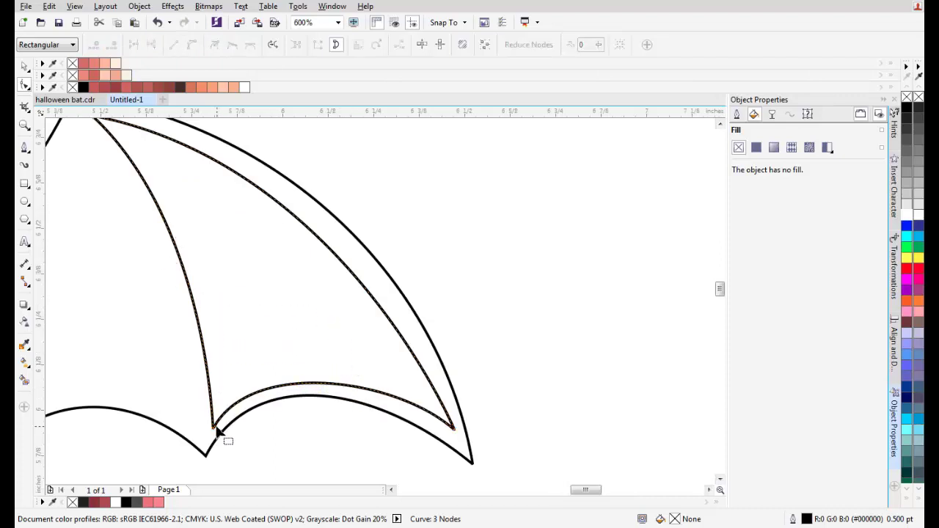
Step: Shift the outer panel's top node slightly away from the head and refine its curve near the peak
left_click_drag(169, 198, 251, 317)
scroll(180, 227, "up", 1)
left_click(177, 243)
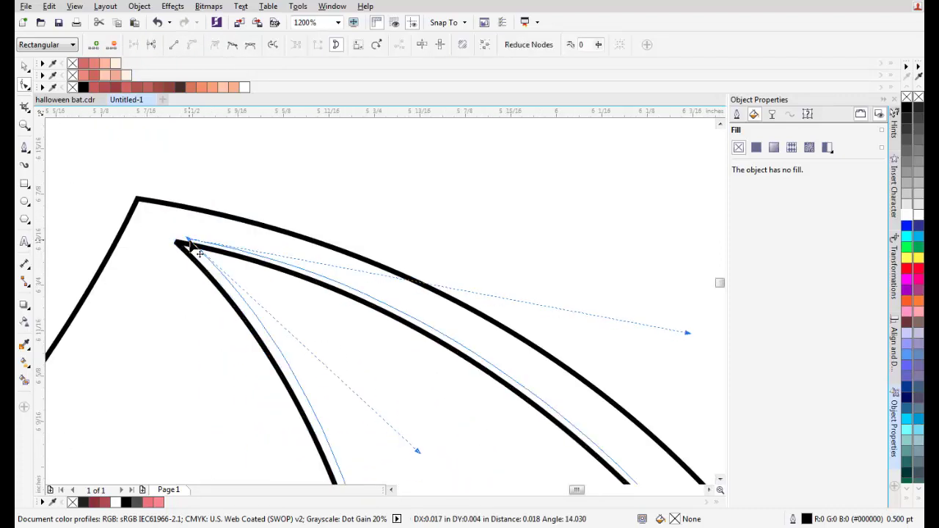
scroll(367, 242, "down", 2)
scroll(329, 230, "up", 1)
left_click_drag(323, 208, 317, 221)
Step: Reshape the outer panel's scalloped edge at both lower corners so it follows the wing's outermost scallop
left_click_drag(439, 481, 405, 373)
scroll(444, 389, "up", 1)
scroll(349, 336, "down", 1)
left_click_drag(347, 331, 329, 308)
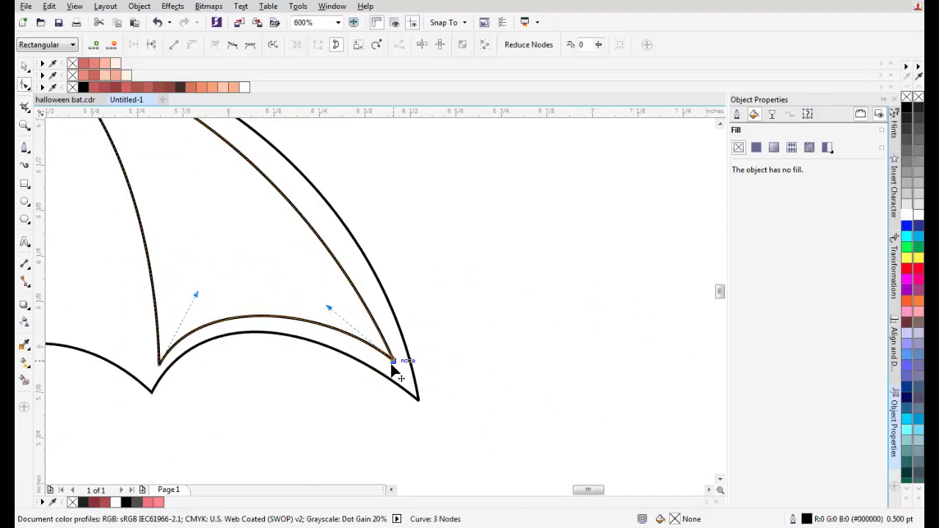
scroll(170, 370, "up", 1)
left_click_drag(196, 389, 196, 379)
left_click_drag(271, 243, 321, 272)
scroll(412, 220, "down", 1)
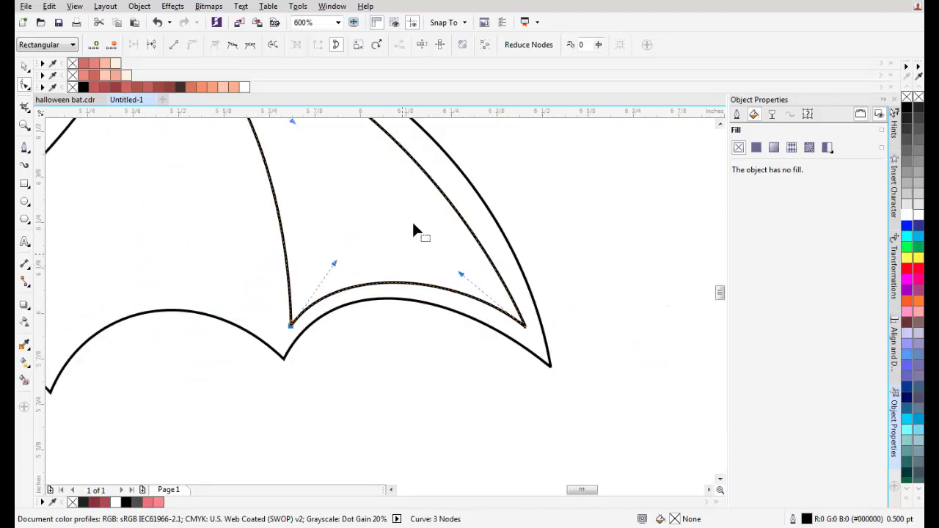
Step: Bow the outer panel's long outer edge closer to the wing's outer edge
scroll(450, 266, "down", 1)
scroll(270, 187, "up", 2)
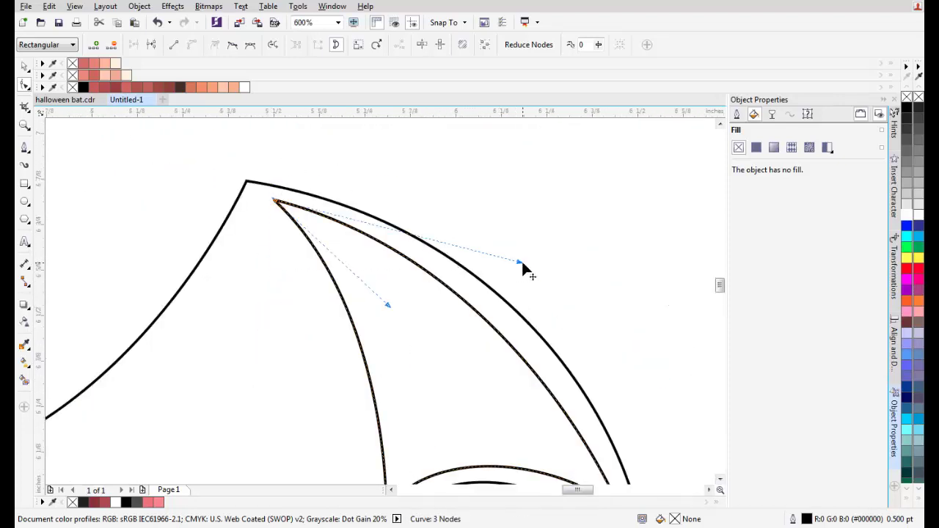
left_click_drag(521, 259, 525, 234)
scroll(372, 265, "down", 1)
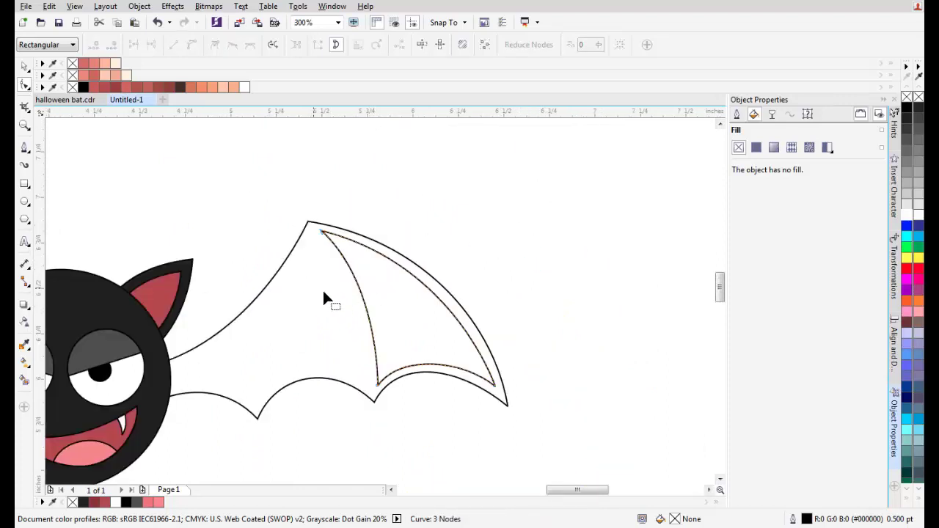
Step: Start a middle wing panel with the Pen tool, curving from below the peak alongside the outer panel to above the scallop point
left_click(24, 148)
scroll(285, 190, "up", 1)
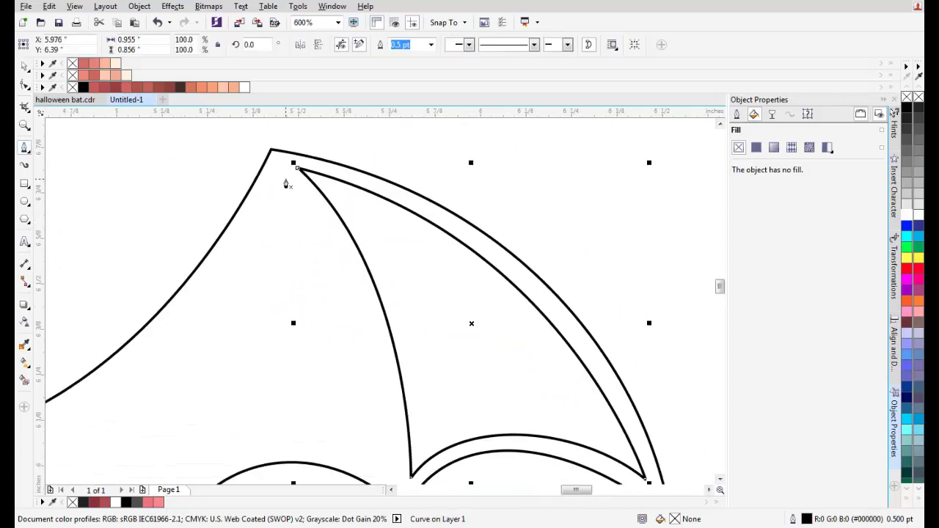
left_click_drag(286, 177, 375, 313)
scroll(395, 455, "down", 1)
scroll(378, 301, "up", 2)
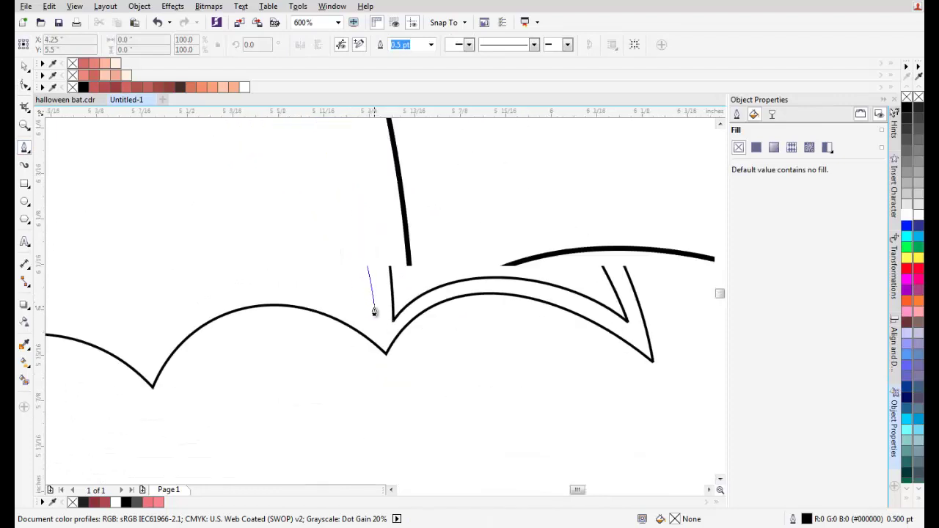
left_click(377, 339)
left_click_drag(162, 262, 272, 301)
key("ctrl+z")
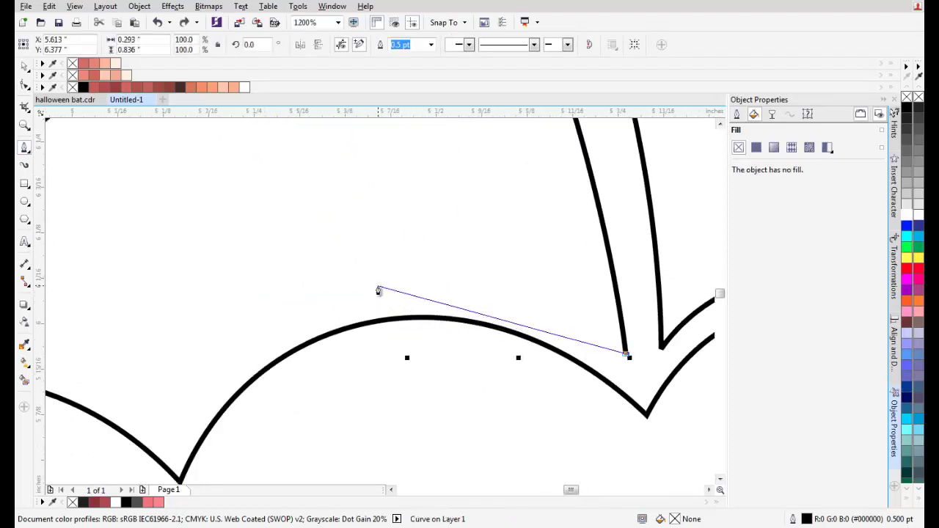
left_click_drag(378, 285, 242, 298)
key("ctrl+z")
Step: Continue the middle panel above the middle scallop to its inner corner, and close it with a straight side up to the peak
left_click_drag(382, 296, 230, 310)
left_click_drag(193, 341, 269, 287)
left_click(264, 377)
scroll(279, 307, "down", 1)
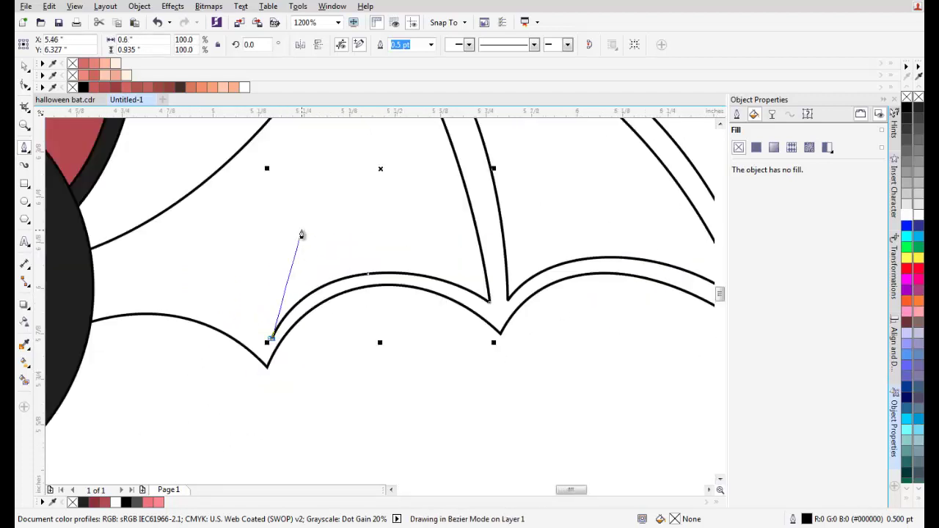
left_click_drag(320, 143, 303, 243)
scroll(310, 228, "up", 2)
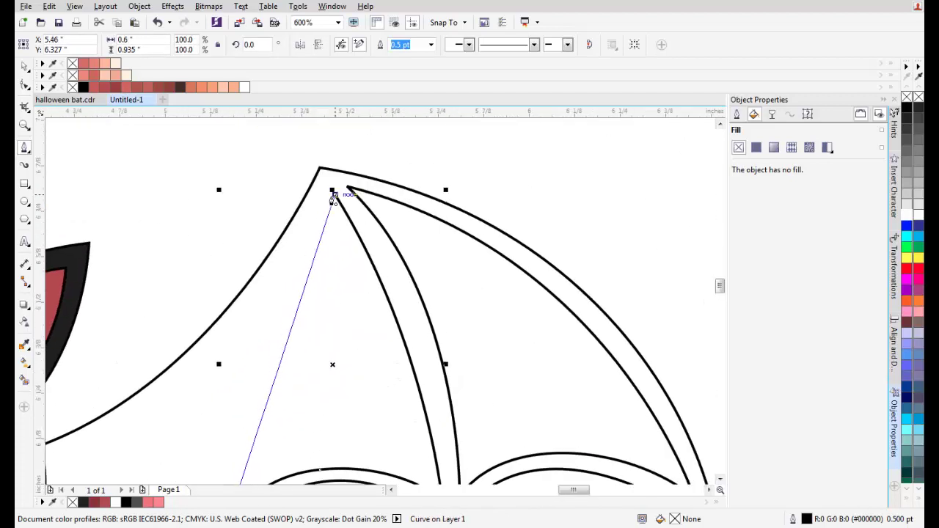
left_click_drag(322, 239, 299, 271)
scroll(300, 272, "down", 1)
key("space")
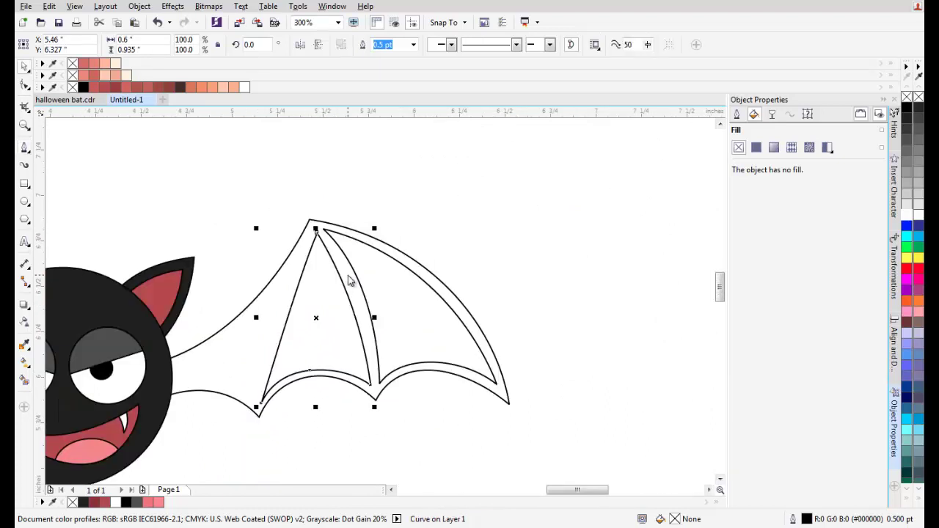
key("ctrl+s")
key("Escape")
scroll(352, 315, "up", 1)
scroll(345, 245, "down", 2)
Step: Delete the extra node in the middle panel's scalloped edge and round that edge to follow the wing's middle scallop
key("F10")
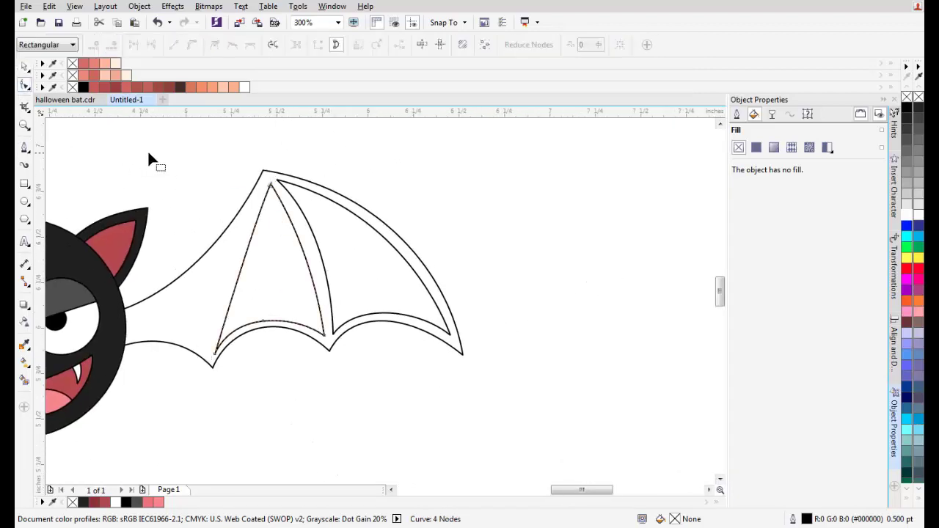
scroll(261, 310, "up", 1)
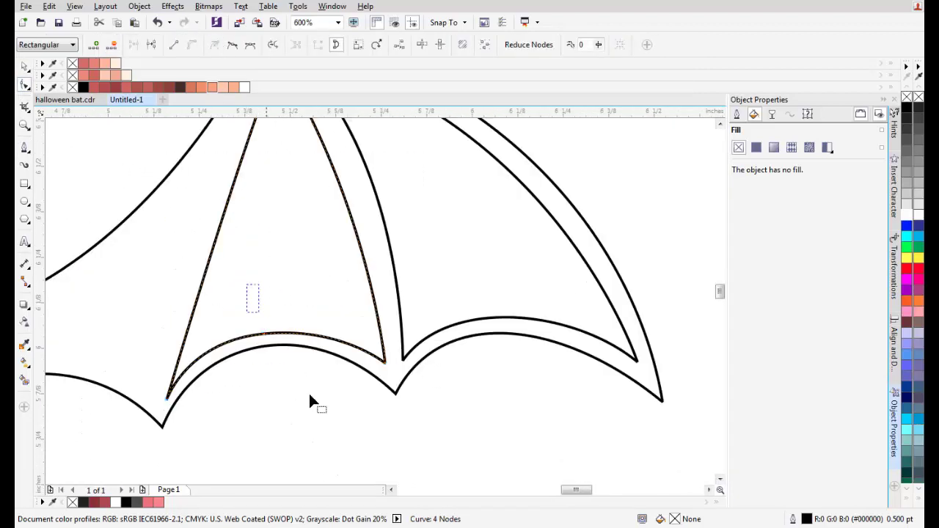
left_click(114, 44)
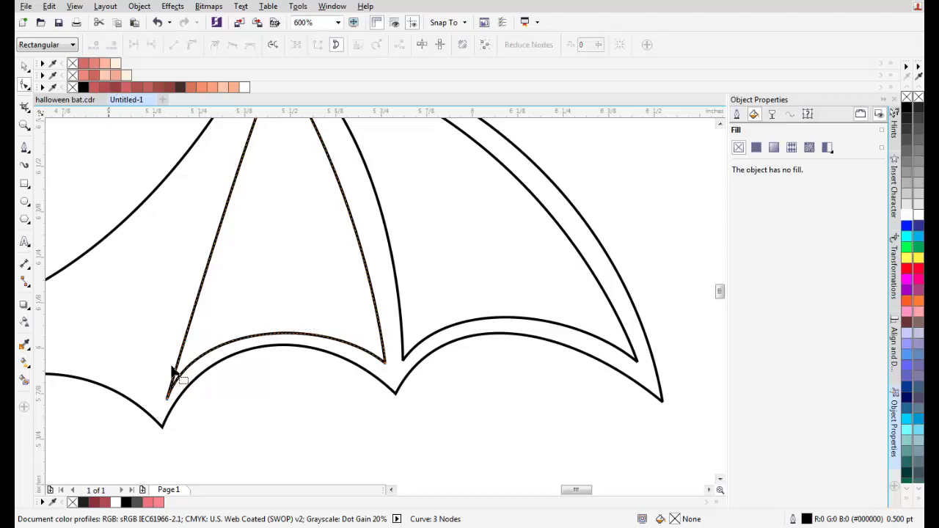
left_click_drag(193, 324, 226, 308)
Step: Bend the middle panel's inner side slightly near the top and shift its top node toward the head
scroll(279, 264, "up", 3)
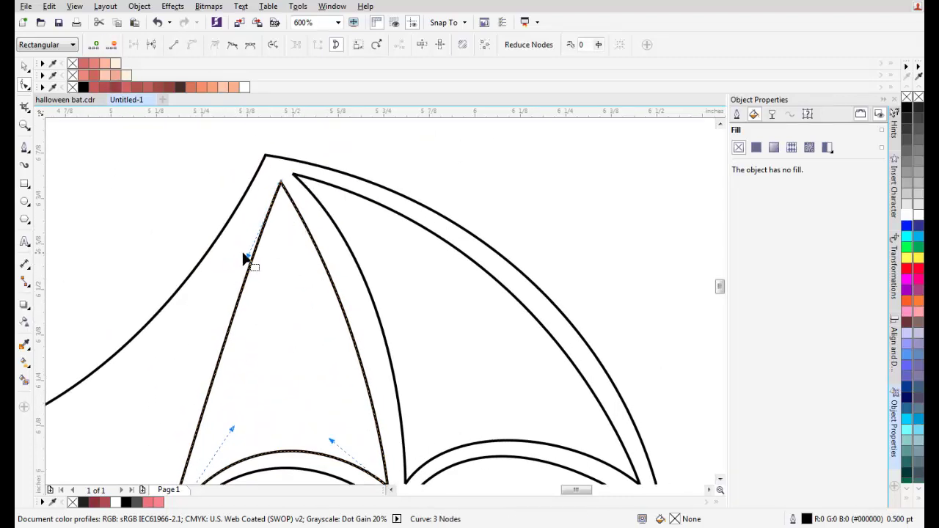
left_click_drag(247, 256, 261, 274)
scroll(286, 183, "up", 3)
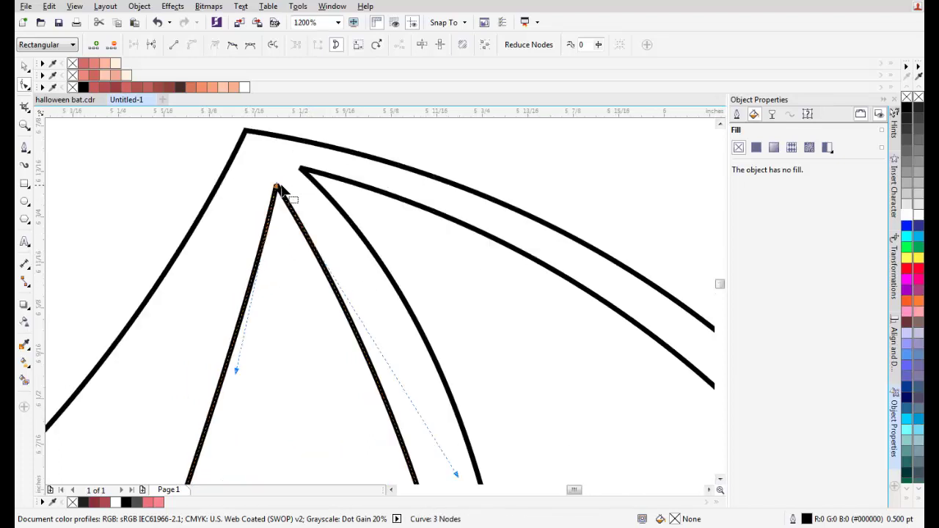
mouse_move(277, 186)
left_mouse_down()
mouse_move(270, 175)
mouse_move(265, 182)
left_mouse_up()
Step: Bow the middle panel's outer side outward so it runs parallel to the outer panel's inner side
scroll(325, 249, "down", 2)
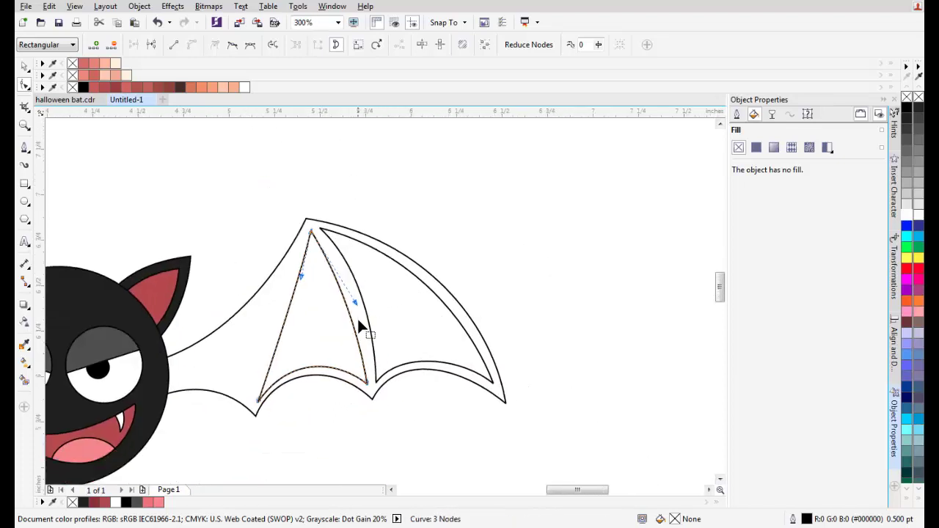
scroll(358, 320, "up", 1)
left_click_drag(355, 288, 375, 248)
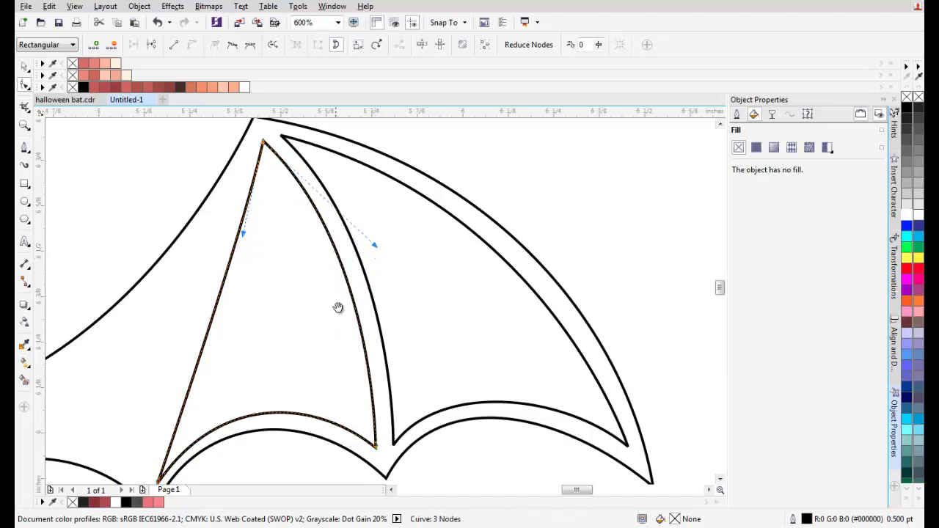
scroll(250, 225, "down", 3)
scroll(311, 237, "up", 3)
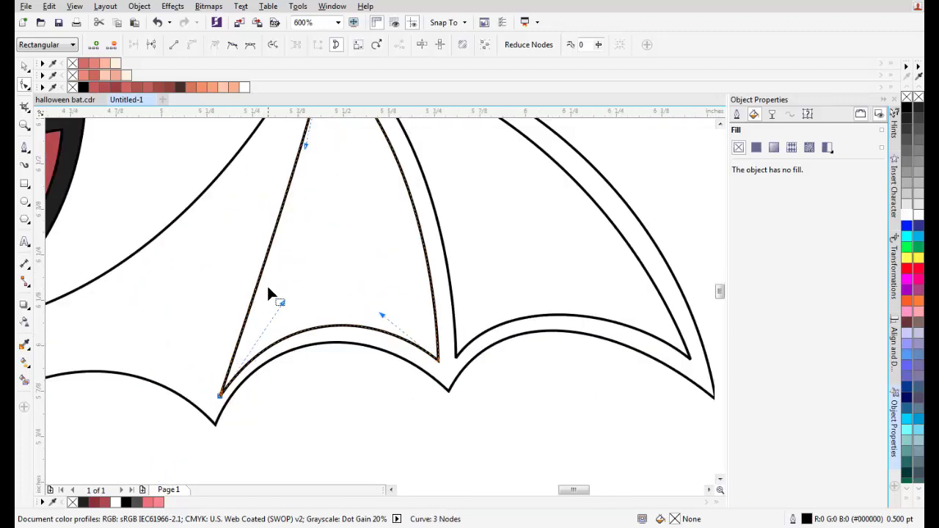
Step: Adjust the curve handles of the middle panel's scalloped edge so it follows the wing's middle scallop more evenly
left_click_drag(268, 287, 278, 361)
left_click_drag(317, 225, 299, 229)
scroll(316, 216, "down", 1)
scroll(317, 216, "up", 1)
scroll(302, 259, "down", 1)
key("space")
left_click(225, 297)
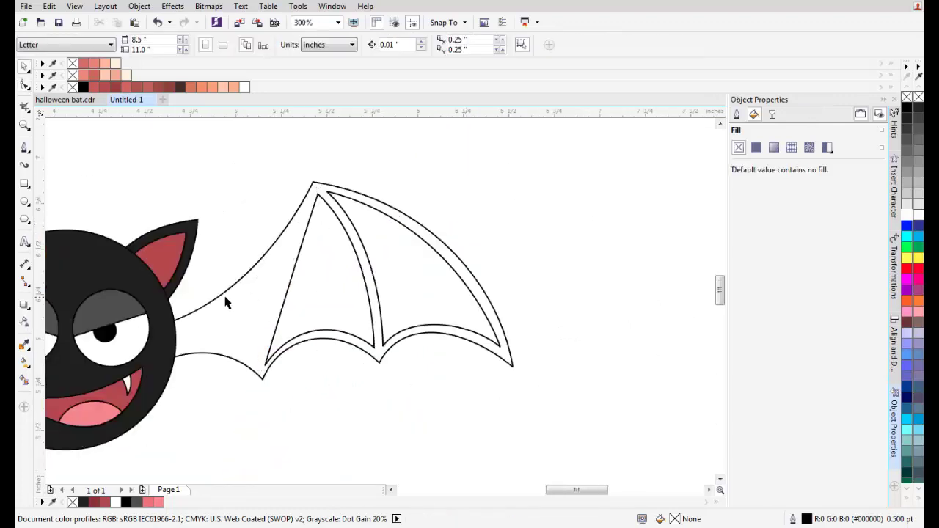
Step: Nudge the middle panel's lower inner corner upward and fine-tune the curve of its scalloped edge
scroll(305, 361, "up", 2)
left_click(269, 359)
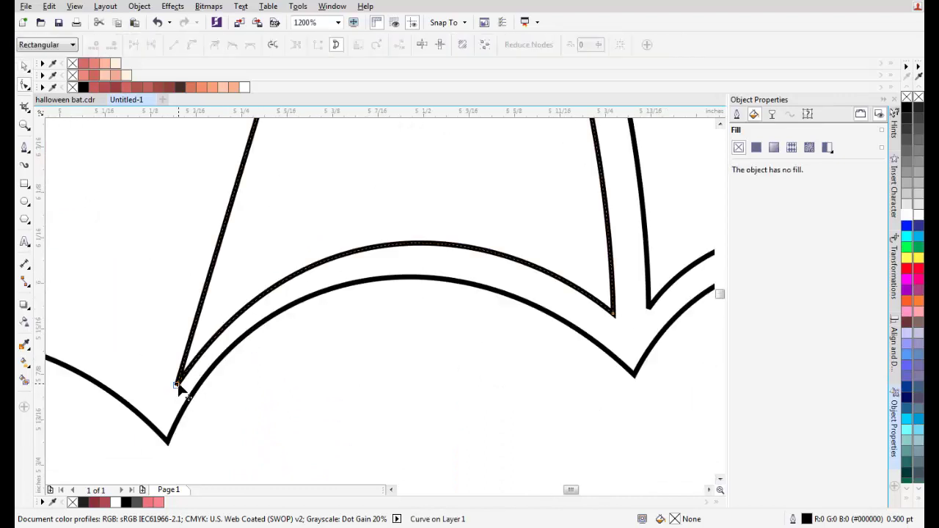
left_click_drag(178, 387, 177, 375)
left_click_drag(304, 188, 298, 207)
left_click_drag(500, 220, 495, 223)
scroll(456, 285, "down", 2)
key("space")
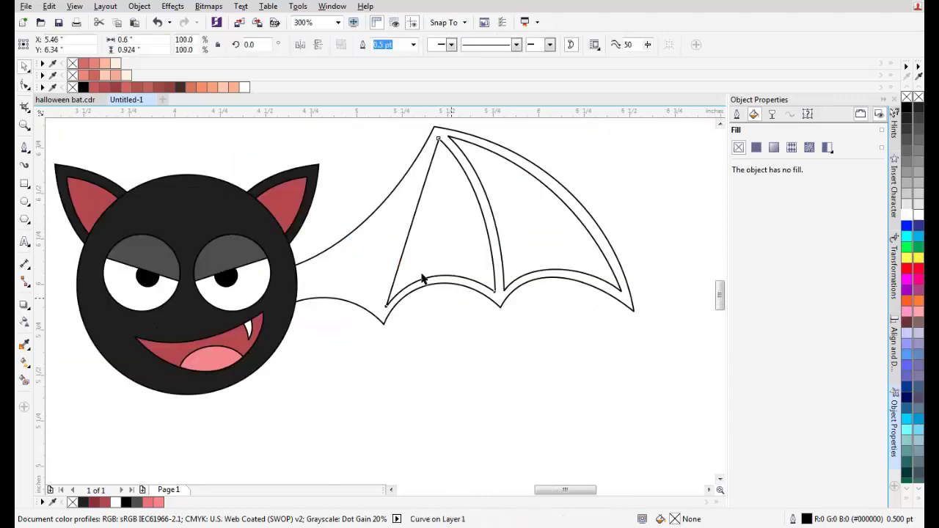
Step: Start the inner wing panel beside the head with a Bezier curve running parallel to the wing's upper edge toward the peak
left_click(373, 260)
scroll(373, 261, "up", 2)
scroll(386, 302, "up", 1)
left_click(24, 150)
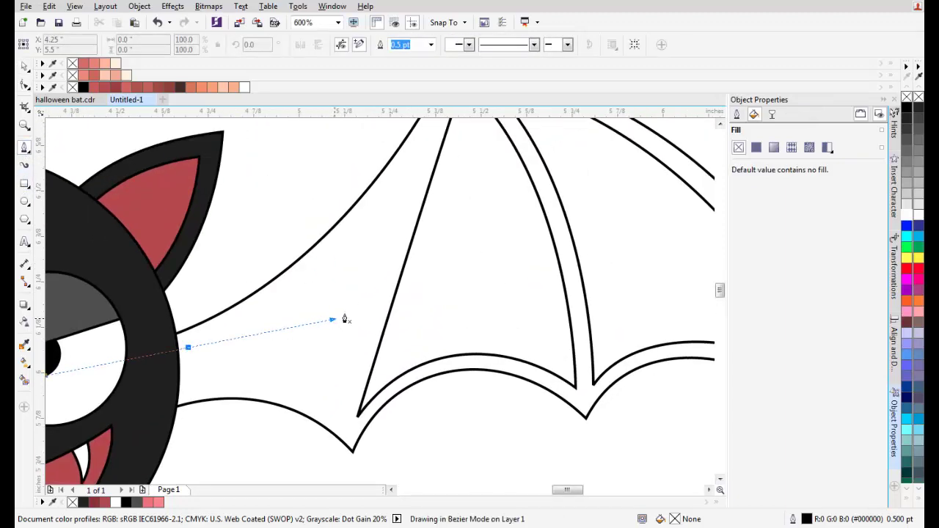
scroll(381, 256, "up", 1)
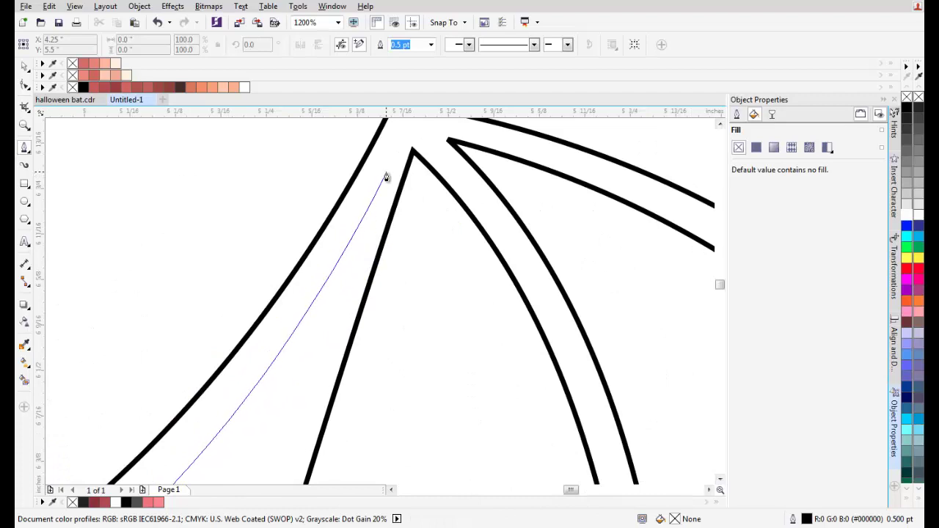
mouse_move(363, 201)
left_mouse_down()
mouse_move(287, 374)
mouse_move(327, 241)
left_mouse_up()
Step: Continue the inner panel with a straight side down beside the middle panel, trace above the inner scallop, and close the shape beside the head
scroll(327, 246, "down", 1)
left_click_drag(288, 374, 324, 294)
scroll(312, 340, "up", 1)
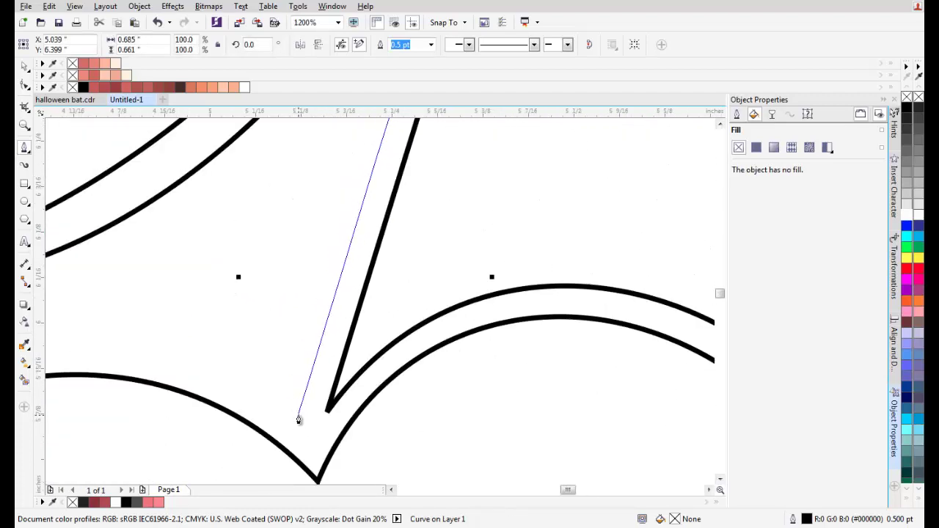
scroll(291, 310, "down", 2)
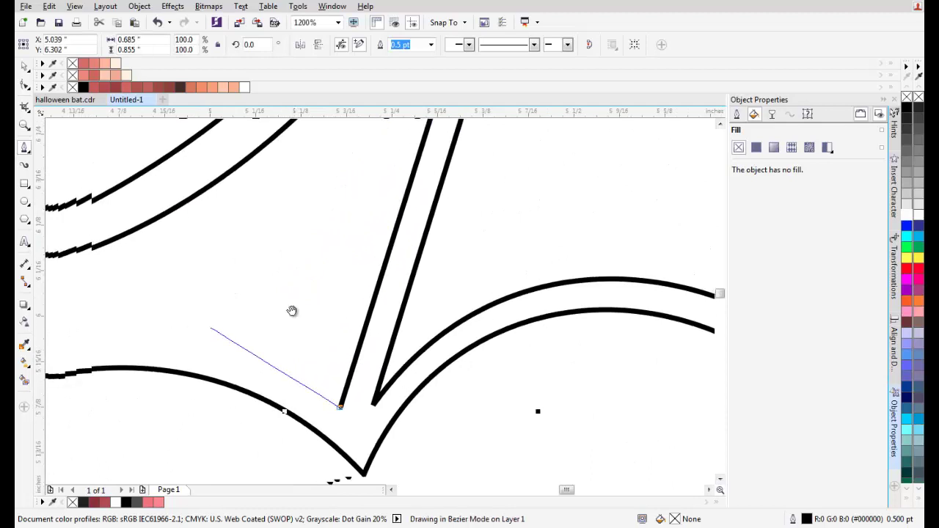
scroll(355, 304, "up", 2)
left_click_drag(354, 309, 226, 229)
left_click(226, 229)
scroll(353, 249, "down", 2)
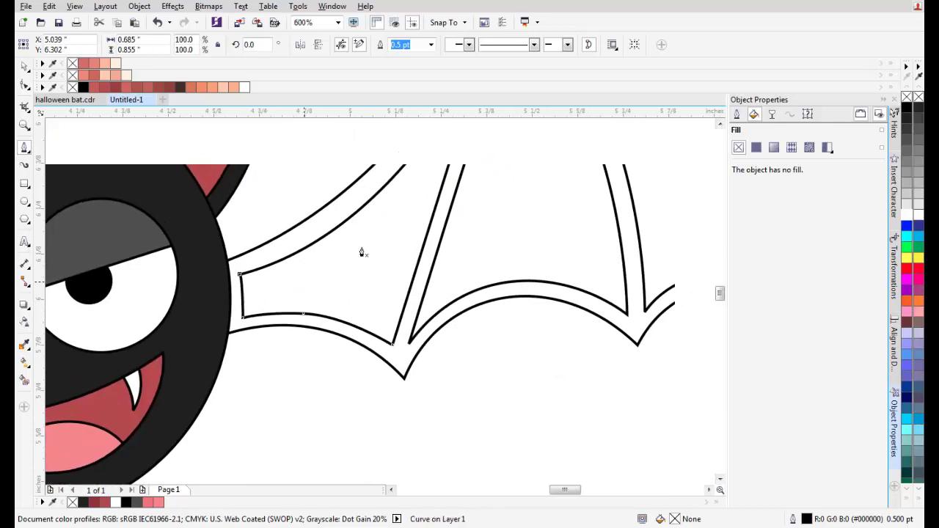
scroll(325, 268, "up", 2)
left_click_drag(246, 323, 298, 258)
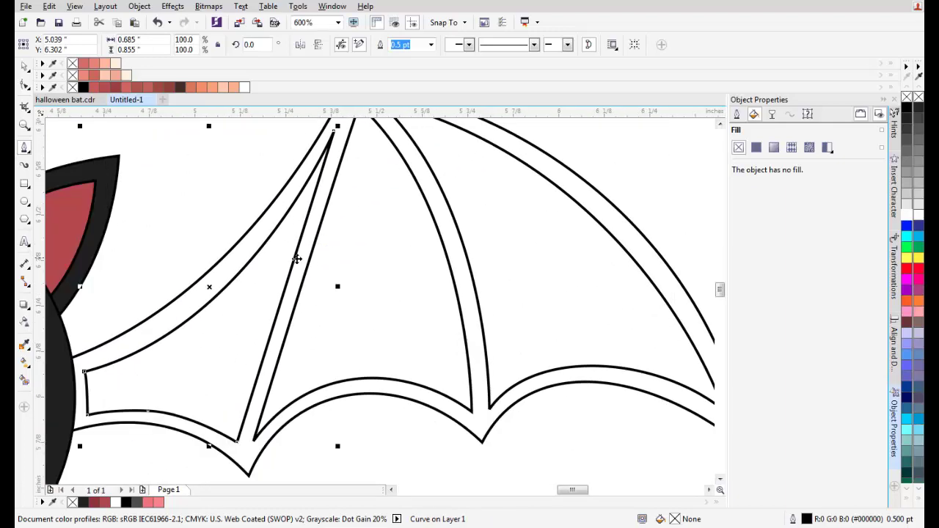
Step: Delete the extra node in the inner panel's scalloped edge and round that edge to follow the wing's inner scallop
key("space")
left_click(25, 86)
scroll(160, 160, "down", 3)
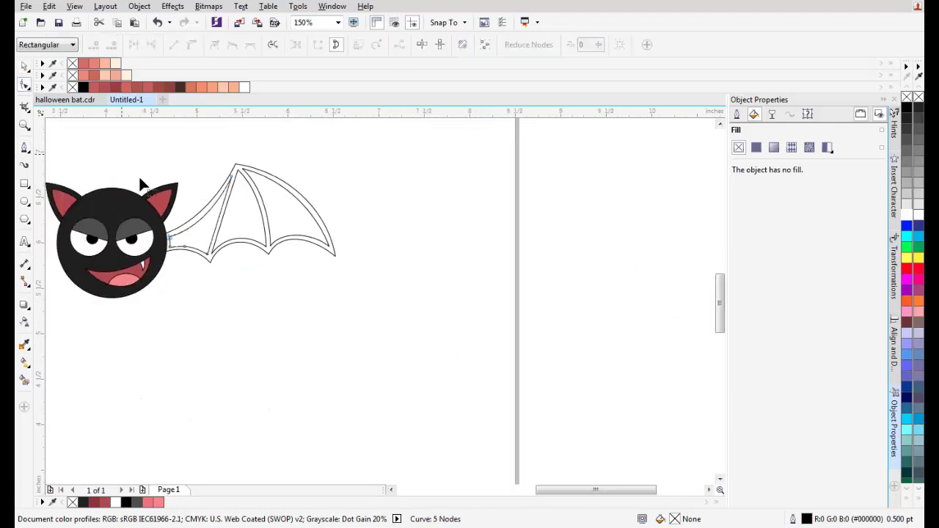
scroll(203, 195, "up", 3)
scroll(242, 196, "down", 2)
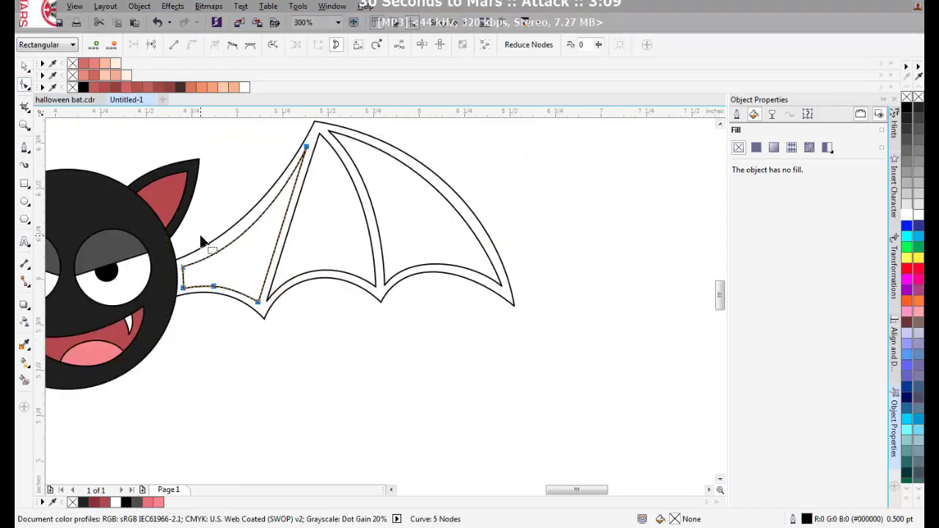
scroll(225, 287, "up", 2)
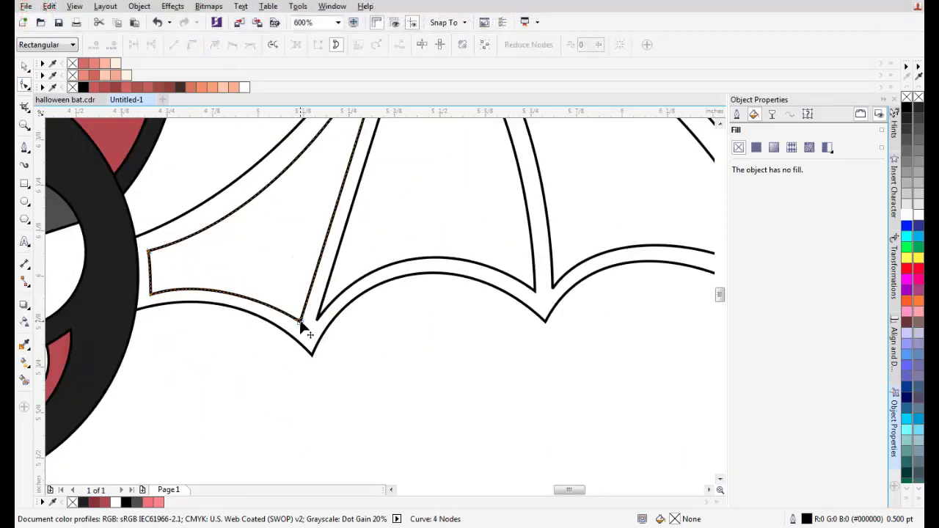
left_click(301, 323)
scroll(301, 323, "up", 1)
left_click_drag(222, 270, 231, 246)
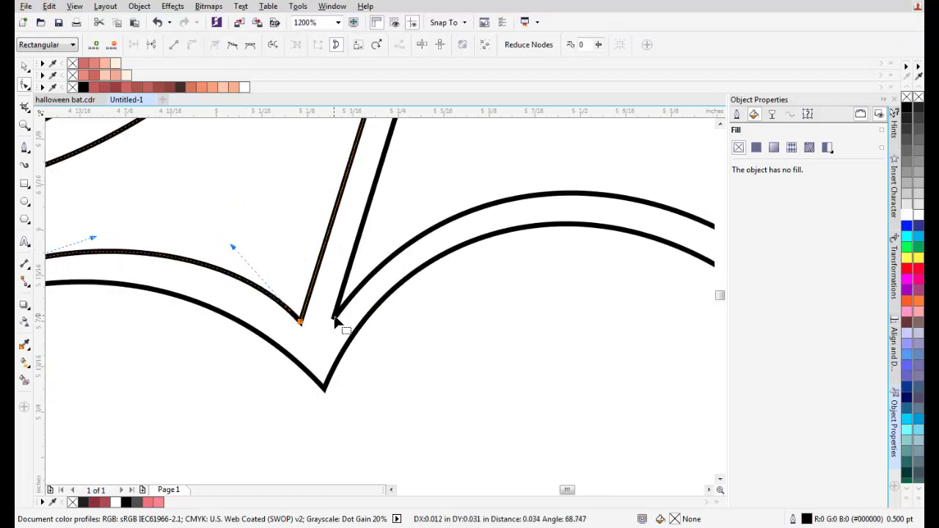
Step: Reposition the neighbouring lower corners of the middle and inner panels to narrow the gap between them above the scallop point
left_click(335, 318)
left_click_drag(335, 318, 329, 330)
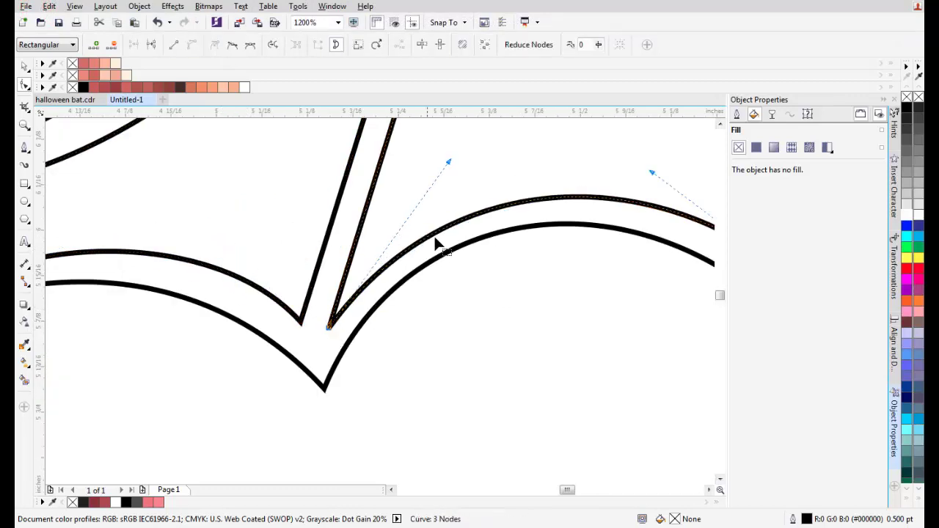
left_click(303, 321)
scroll(311, 326, "down", 2)
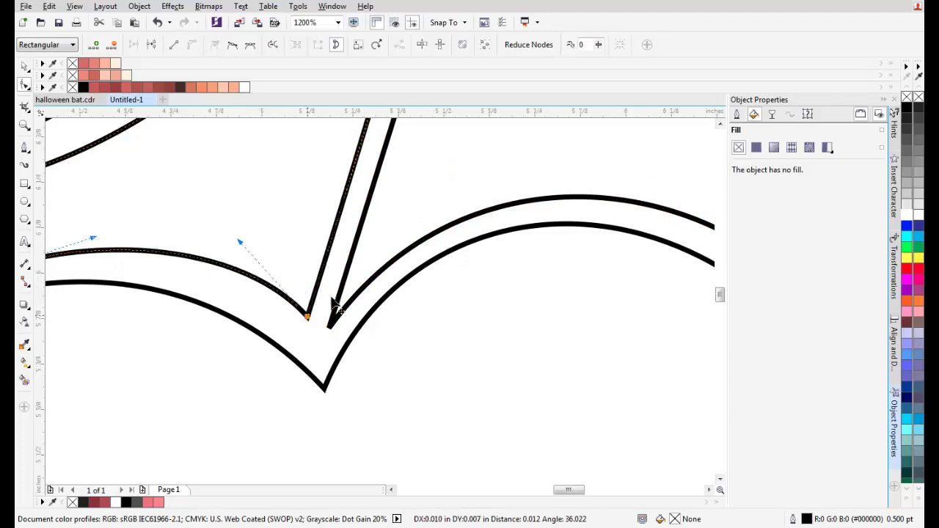
scroll(344, 259, "up", 2)
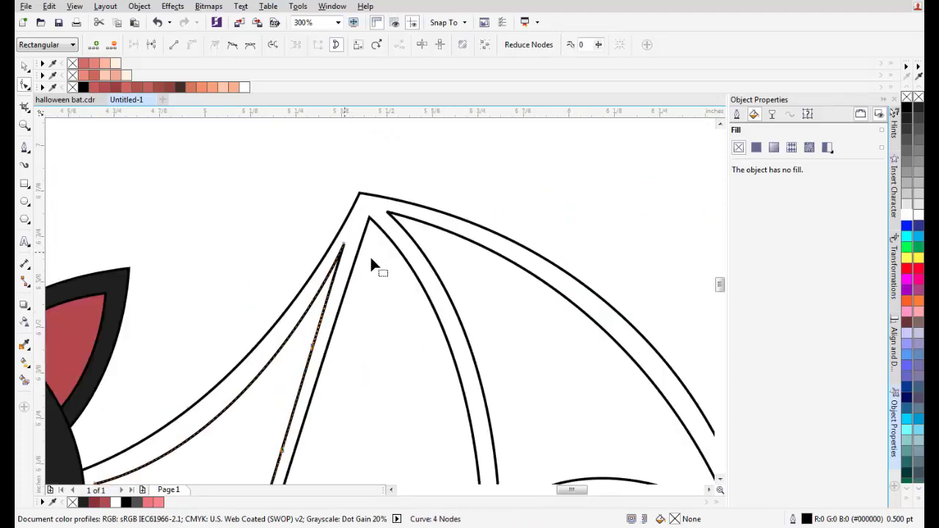
Step: Adjust the inner panel's curve handles near the peak and along its upper edge to follow the wing outline
left_click_drag(328, 237, 331, 248)
scroll(300, 304, "down", 2)
scroll(287, 324, "up", 1)
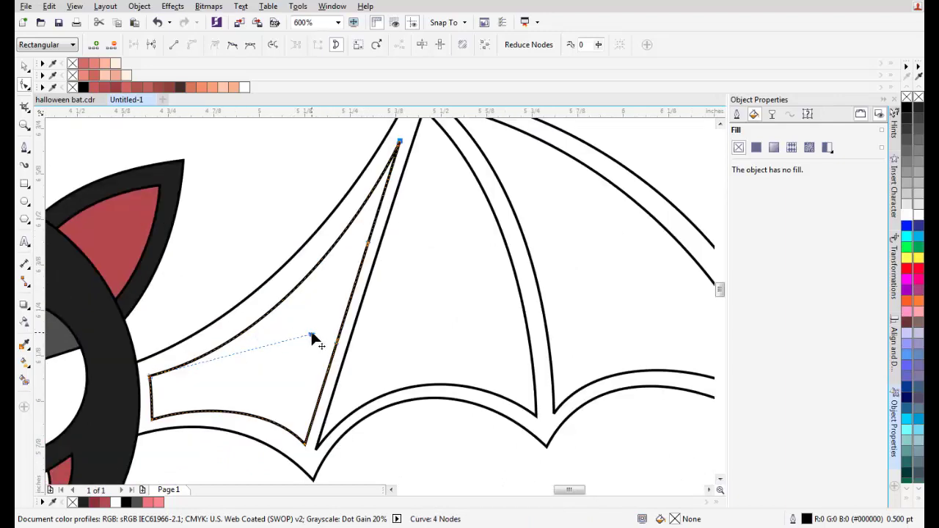
left_click_drag(309, 330, 307, 334)
scroll(307, 334, "down", 1)
key("space")
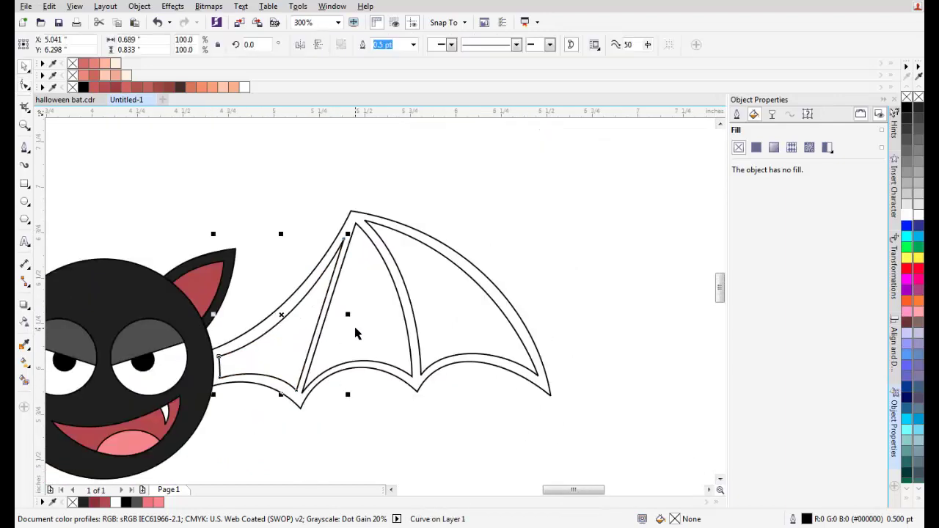
Step: Adjust the middle panel's inner side so it runs evenly alongside the inner panel
scroll(356, 328, "up", 1)
key("F10")
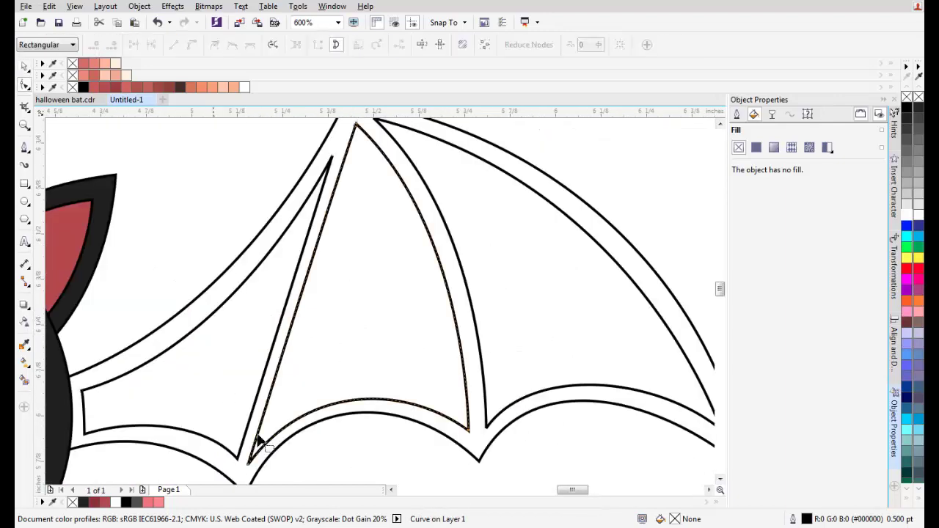
left_click(248, 460)
left_click_drag(323, 216, 330, 224)
left_click_drag(356, 189, 346, 262)
scroll(347, 268, "down", 1)
key("space")
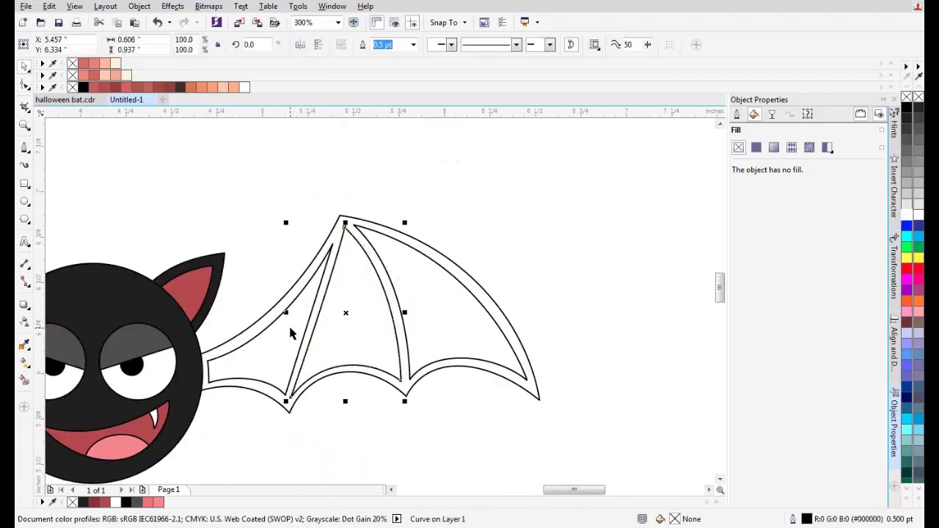
Step: Fill the three wing panels with pink and the wing shape behind them with dark gray #1A1A1A
left_click(290, 328, "shift")
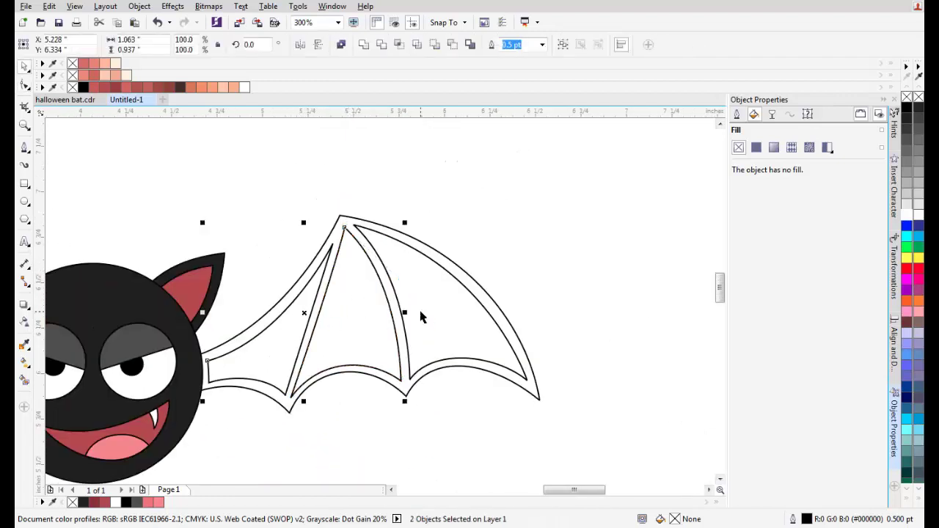
left_click(150, 504)
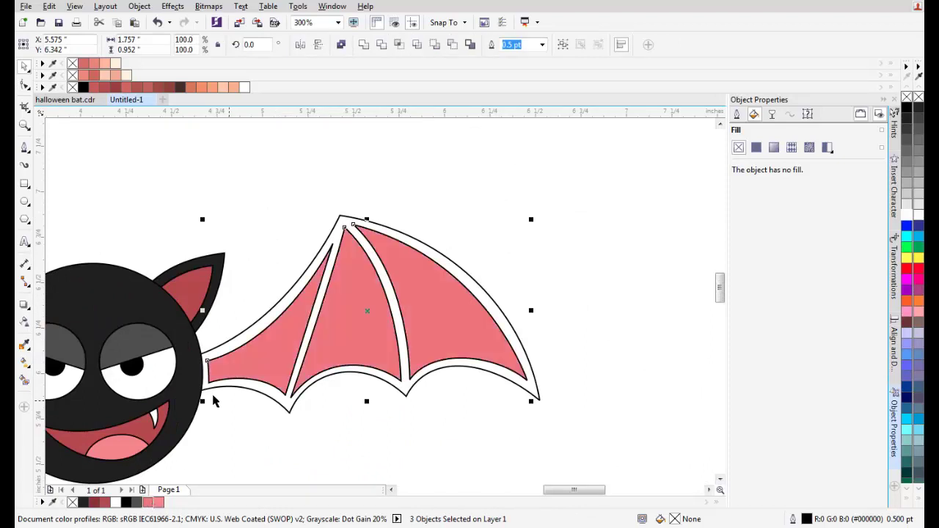
left_click(342, 231)
scroll(455, 203, "down", 1)
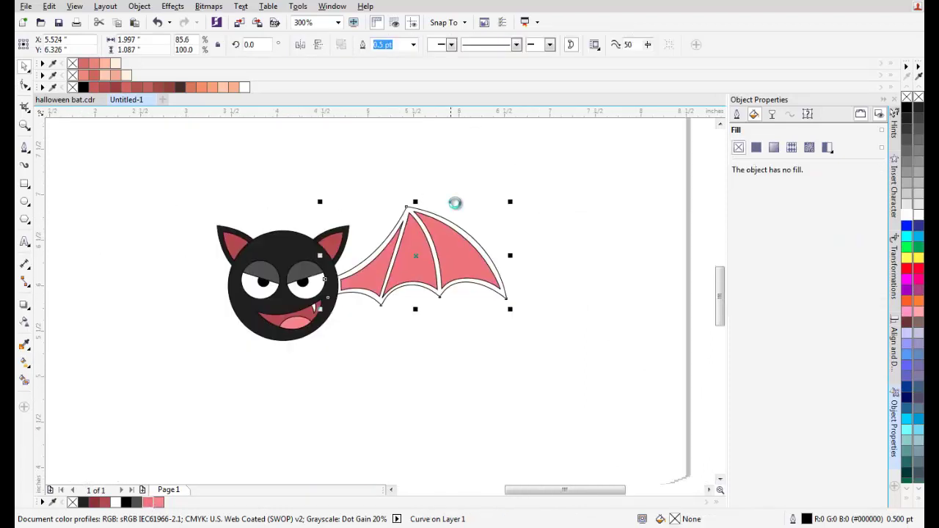
left_click(905, 121)
scroll(411, 246, "up", 1)
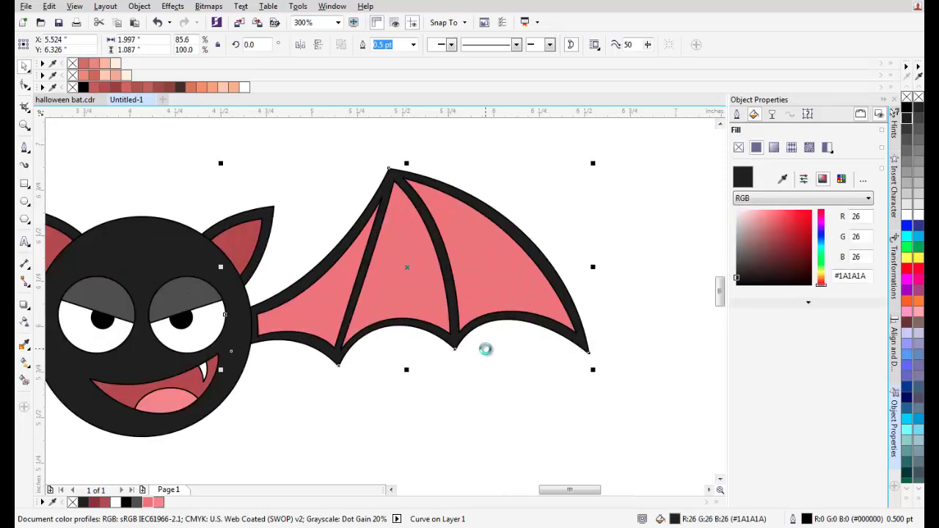
Step: Select the whole wing with its panels and mirror it horizontally at 100% scale with one copy
scroll(486, 350, "down", 1)
left_click_drag(351, 244, 352, 235)
left_click_drag(423, 314, 397, 312)
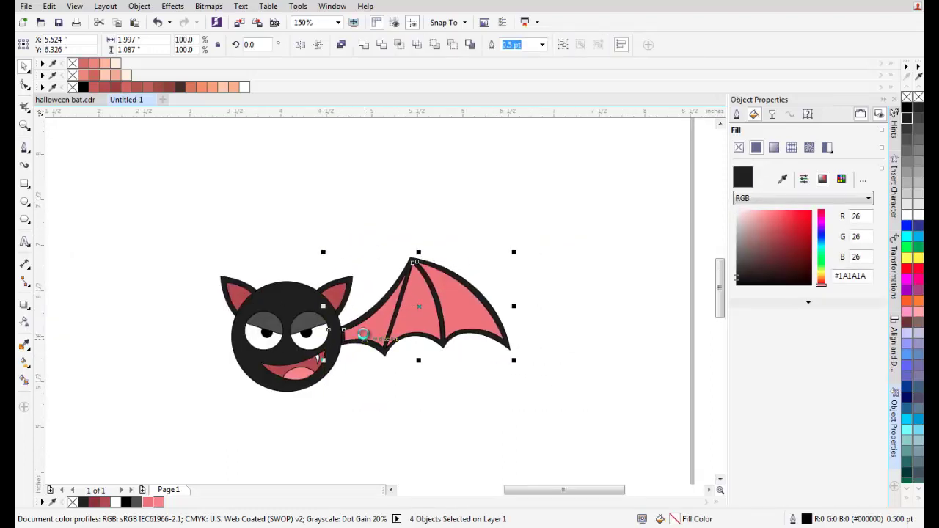
scroll(363, 336, "up", 1)
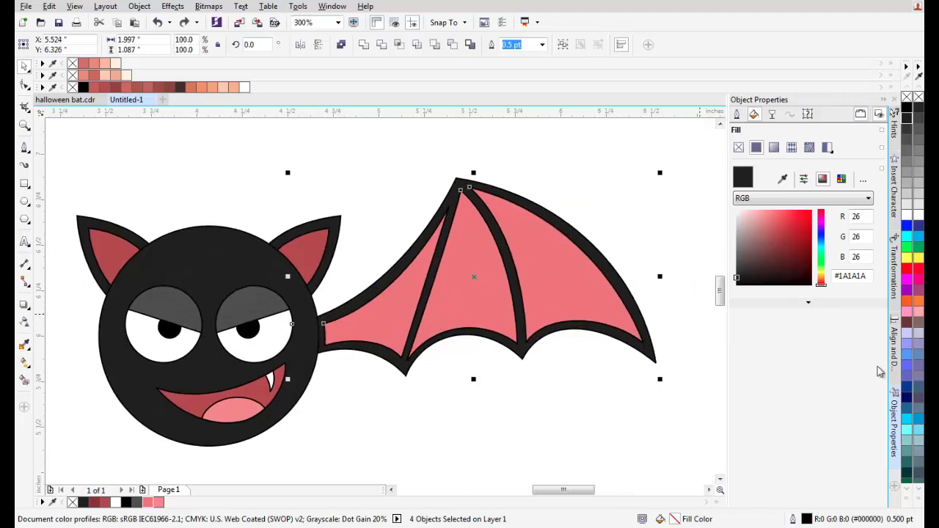
left_click(895, 285)
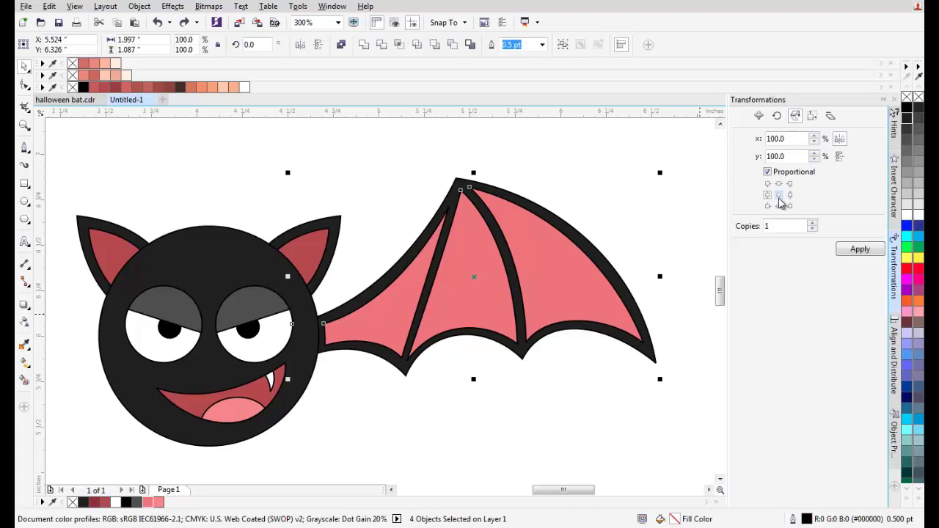
left_click(860, 249)
Step: Move the mirrored wing to the opposite side of the head so its base meets the head's edge
scroll(383, 300, "left", 3)
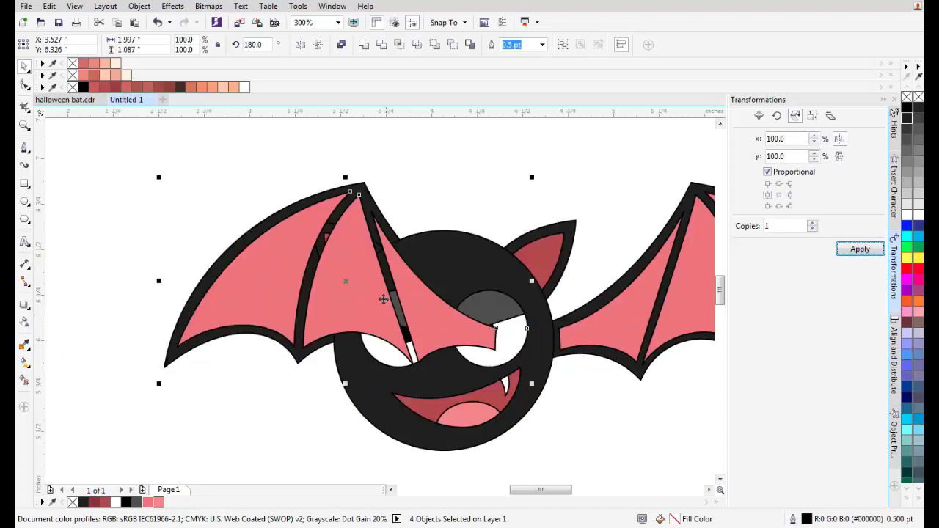
left_click_drag(427, 281, 202, 286)
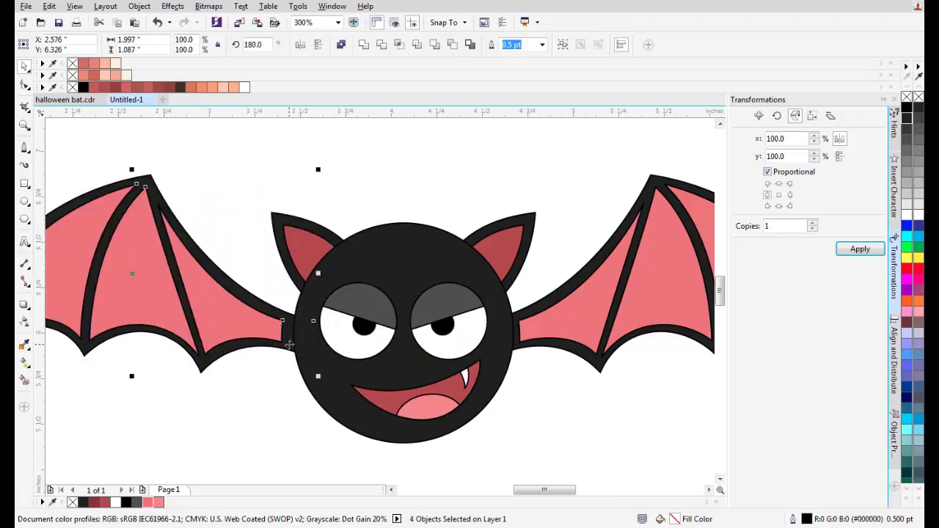
scroll(290, 341, "up", 5)
scroll(290, 331, "down", 7)
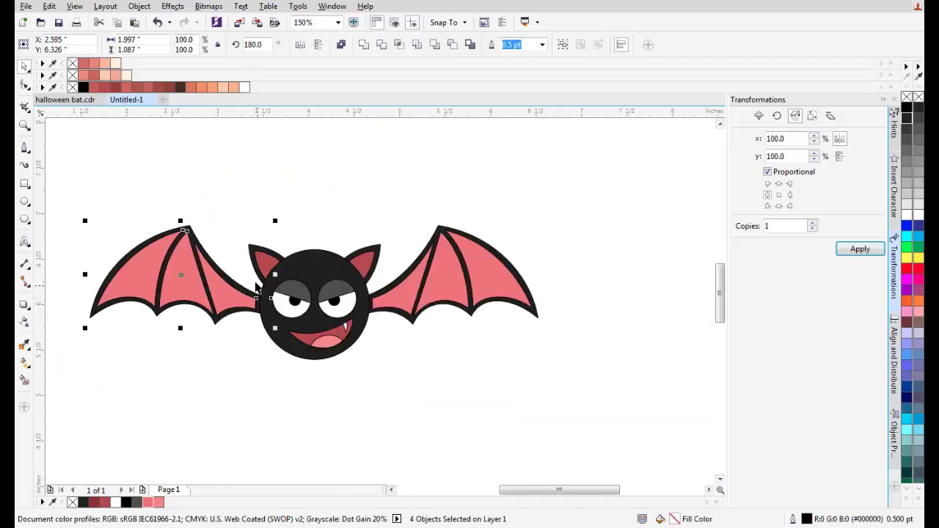
Step: Select the complete bat and set the outline width of all its shapes to None
left_click_drag(66, 174, 567, 394)
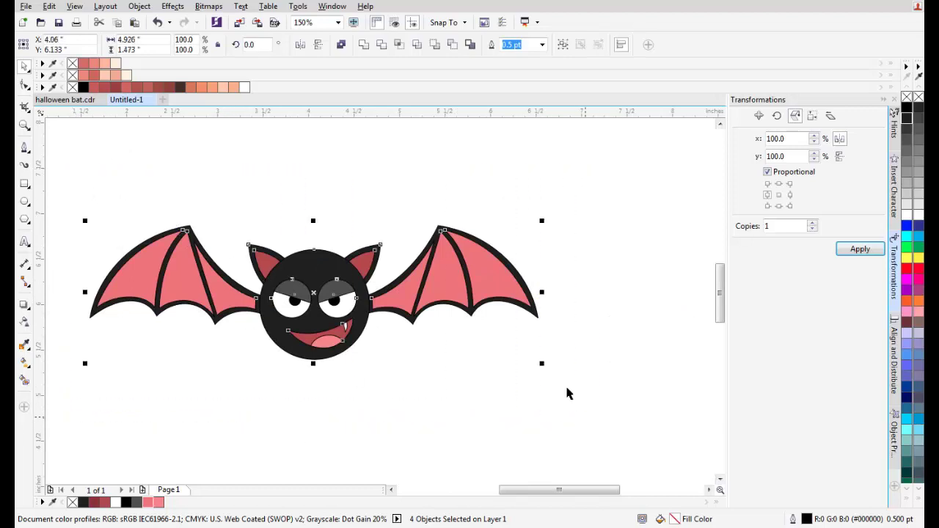
left_click(894, 435)
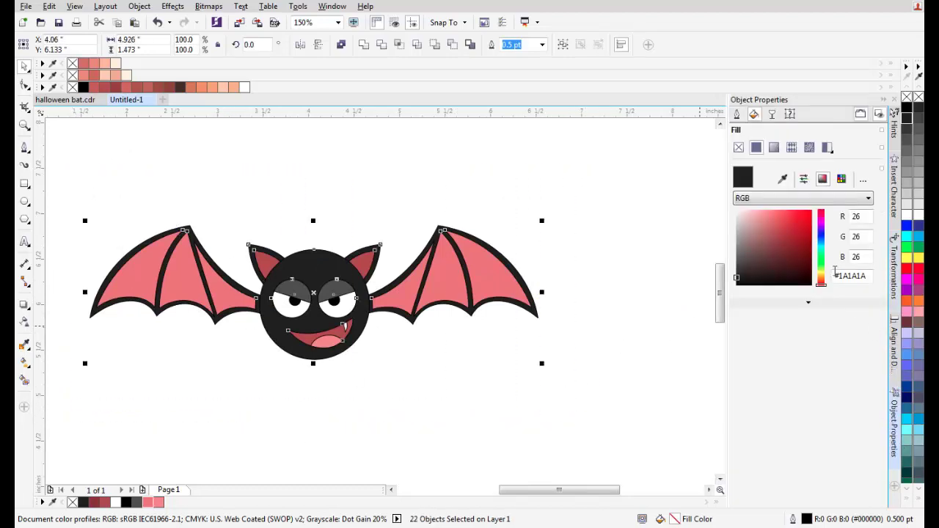
left_click(736, 116)
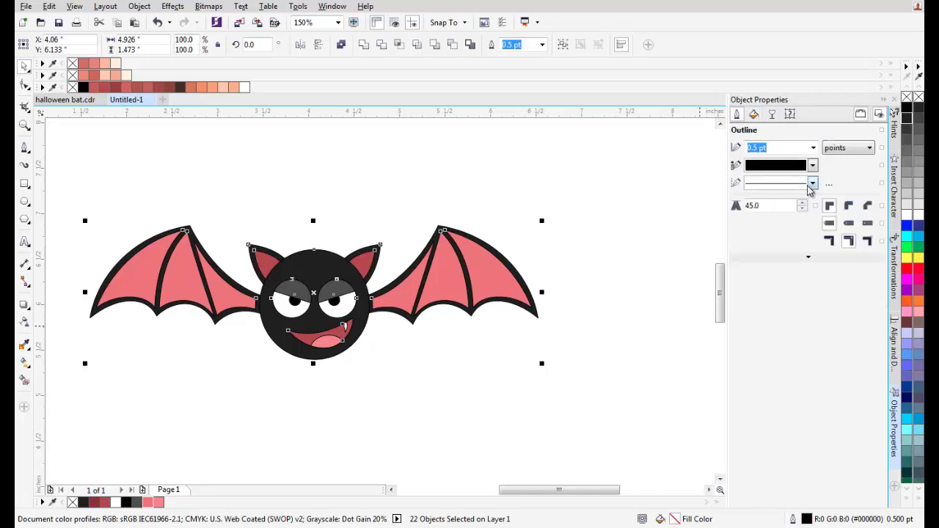
left_click(813, 149)
left_click(764, 157)
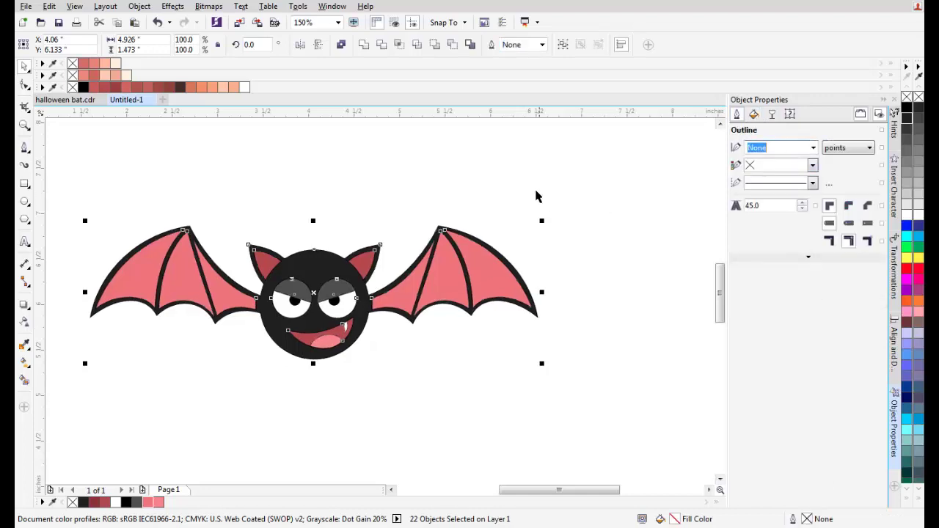
left_click(467, 205)
scroll(309, 303, "up", 2)
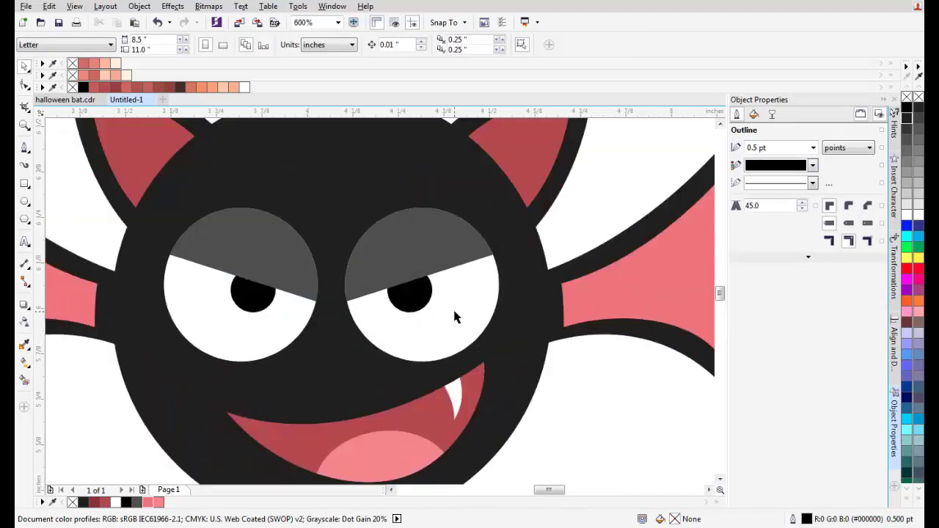
Step: Give both white eye circles a Hairline outline in dark gray #1A1A1A
left_click(455, 317)
left_click(294, 325, "shift")
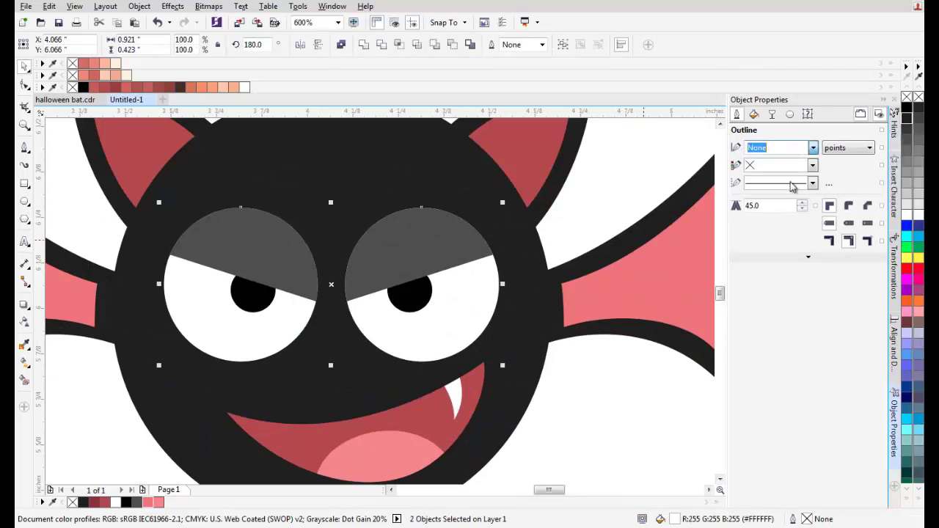
left_click(813, 148)
left_click(792, 167)
left_click(812, 166)
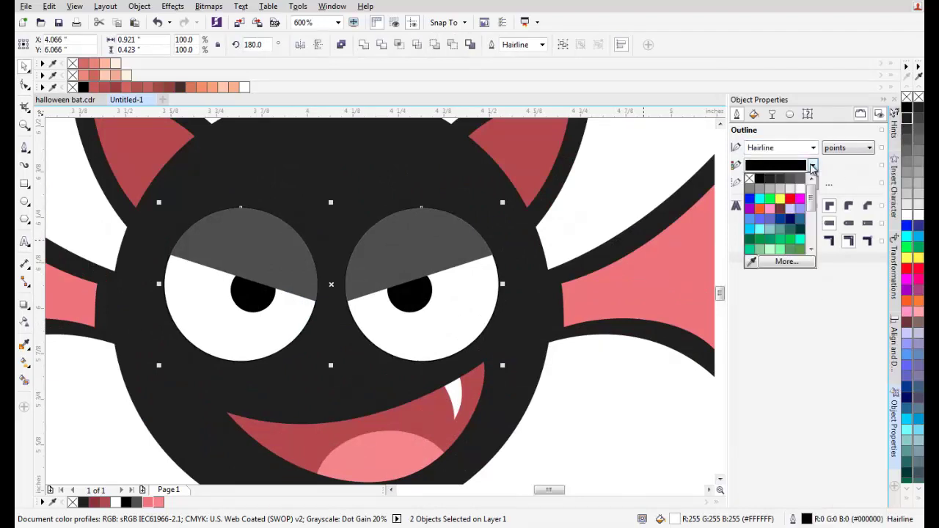
left_click(770, 179)
left_click(593, 189)
scroll(364, 313, "down", 2)
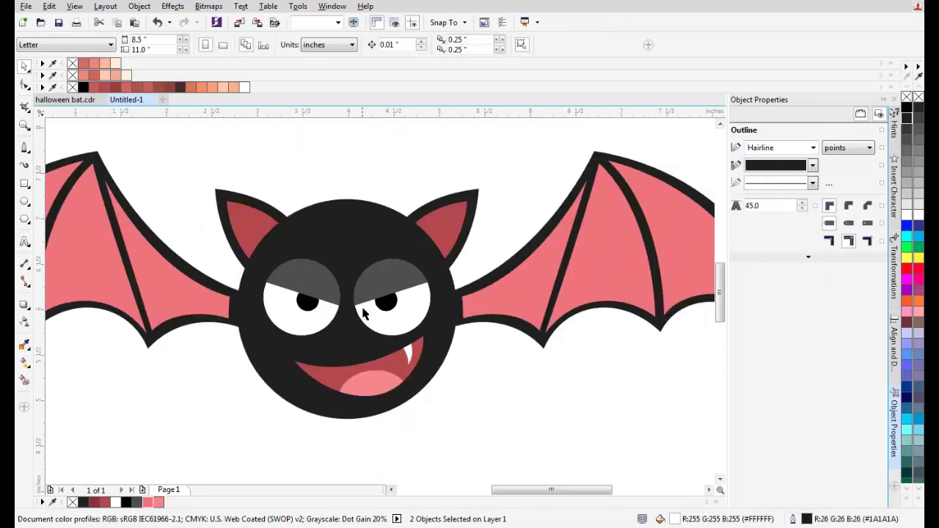
Step: Select all the shapes of the complete bat and group them into one object
left_click_drag(395, 315, 362, 297)
key("F3")
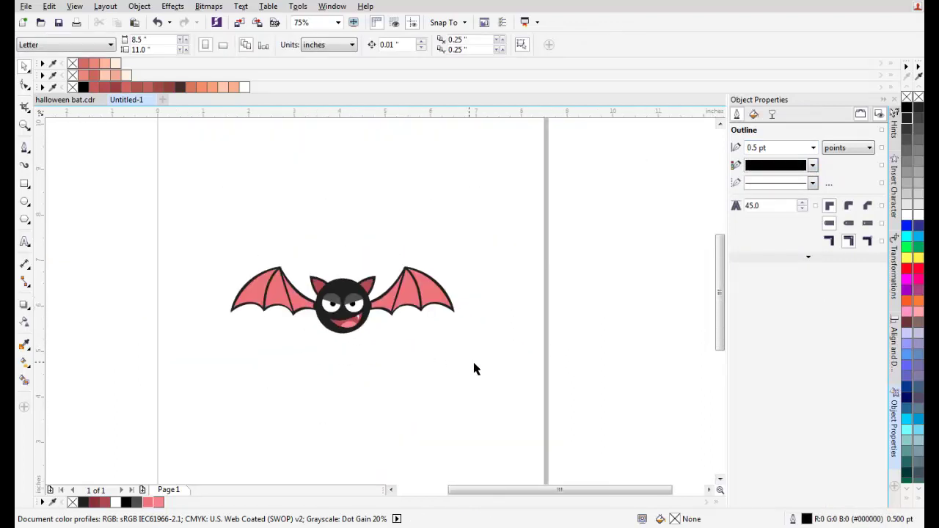
left_click_drag(474, 362, 199, 210)
scroll(319, 313, "up", 1)
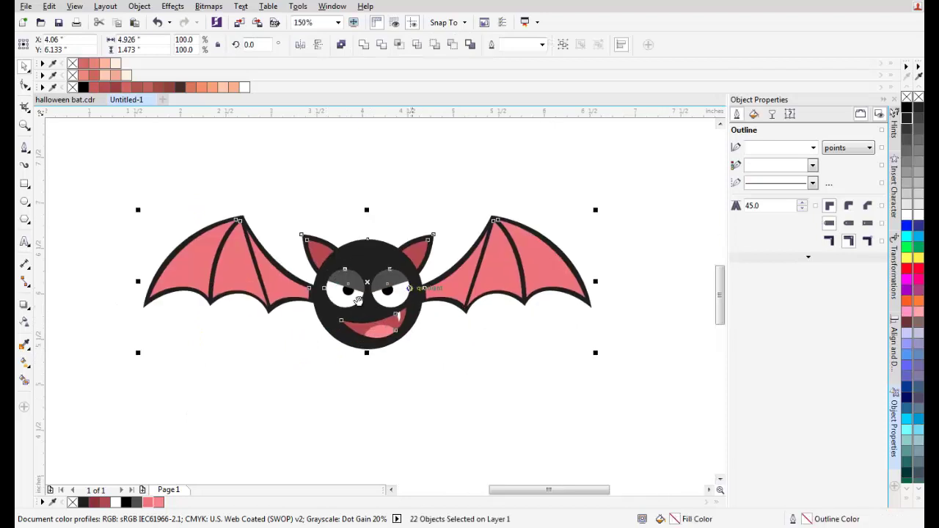
left_click_drag(412, 288, 347, 302)
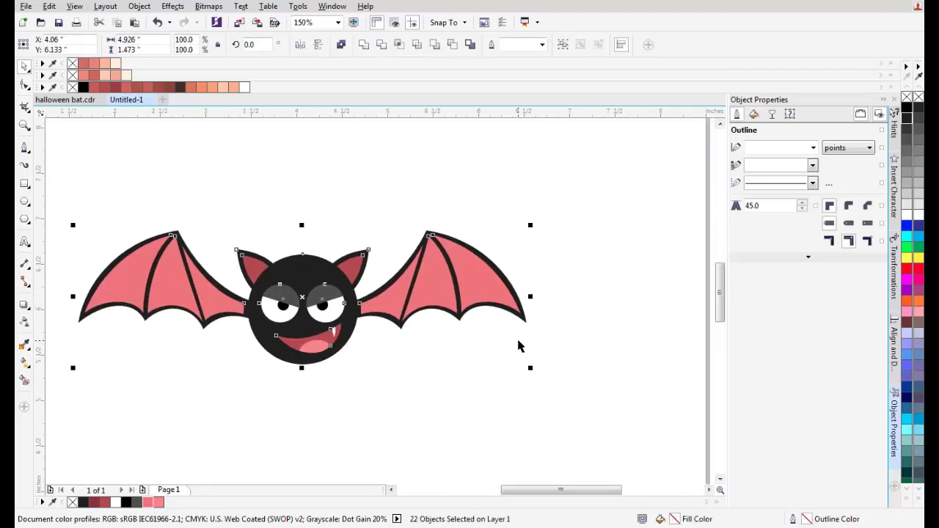
key("ctrl+g")
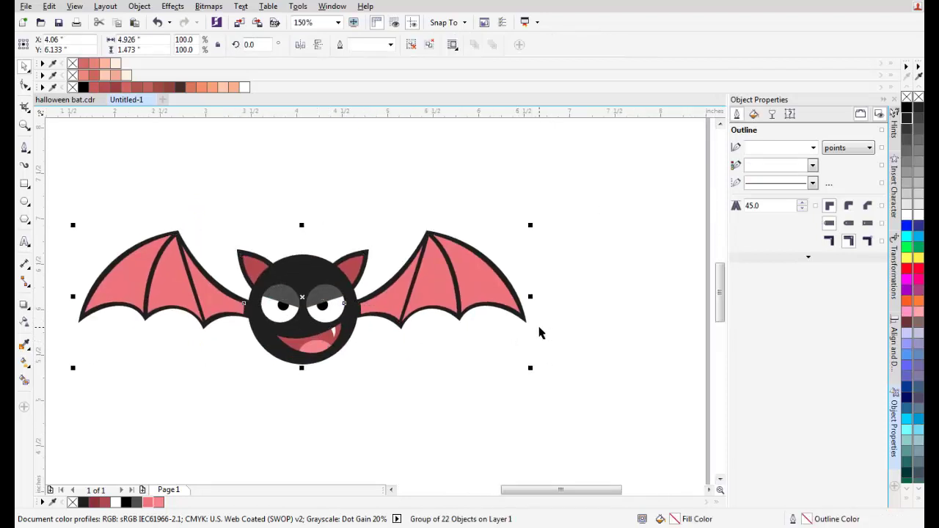